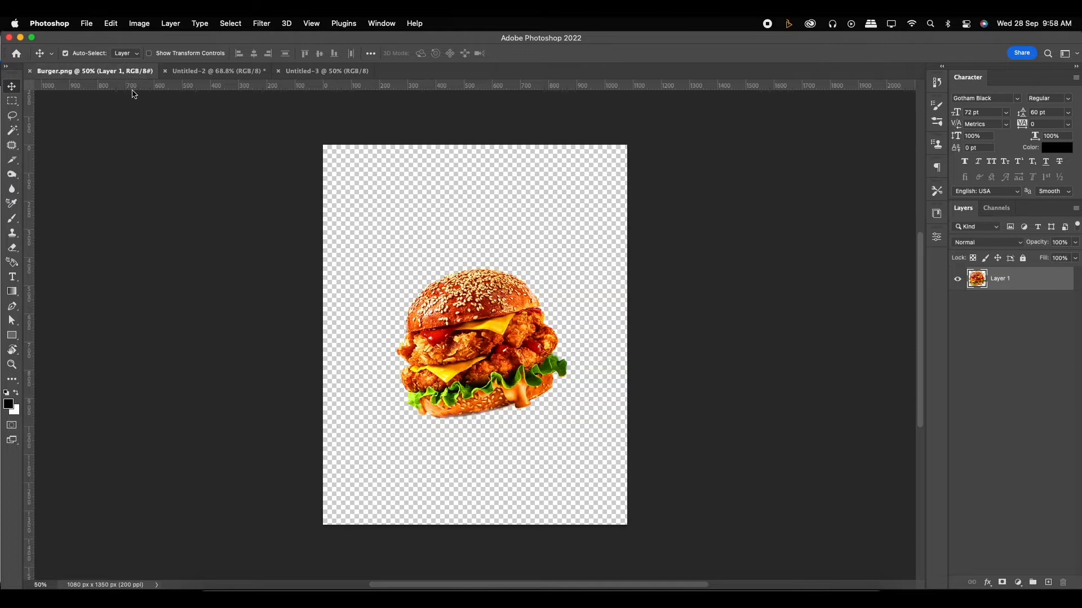
- Bring the burger layer from Burger.png into the Untitled-3 document and place it near the canvas centre
left_click_drag(489, 328, 545, 368)
left_click_drag(545, 367, 499, 352)
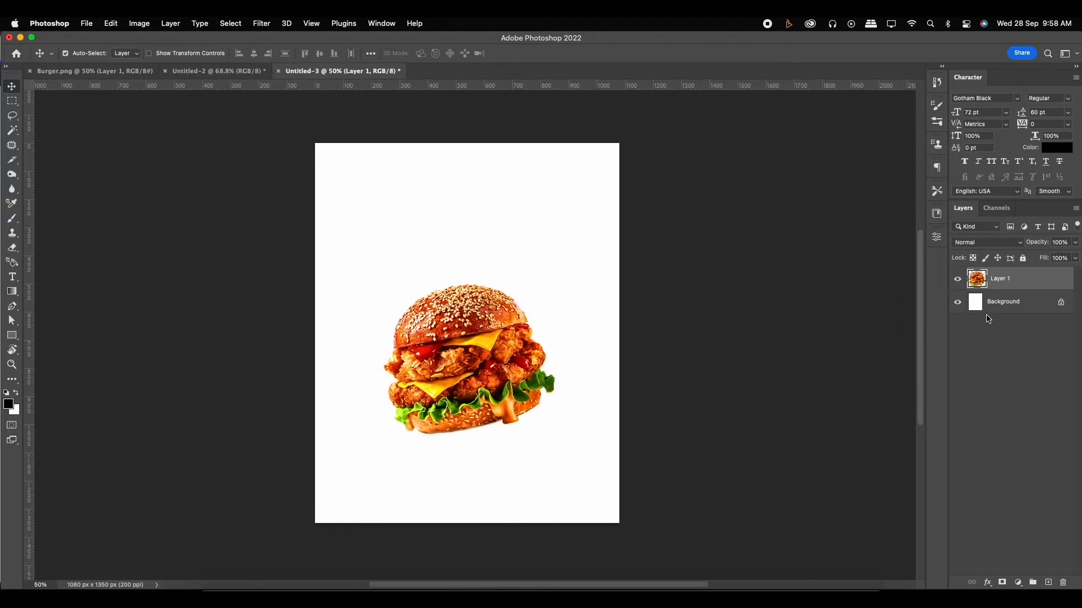
- Add a Solid Color fill layer in dark grey #191918 directly above the Background layer
left_click(990, 308)
left_click(1018, 583)
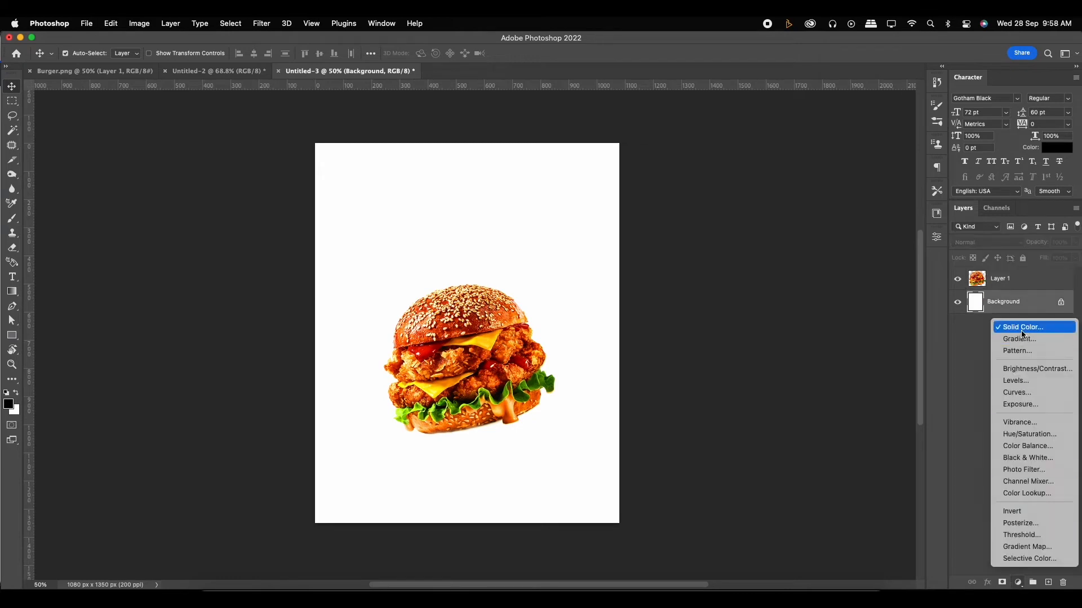
key("Return")
left_click(499, 396)
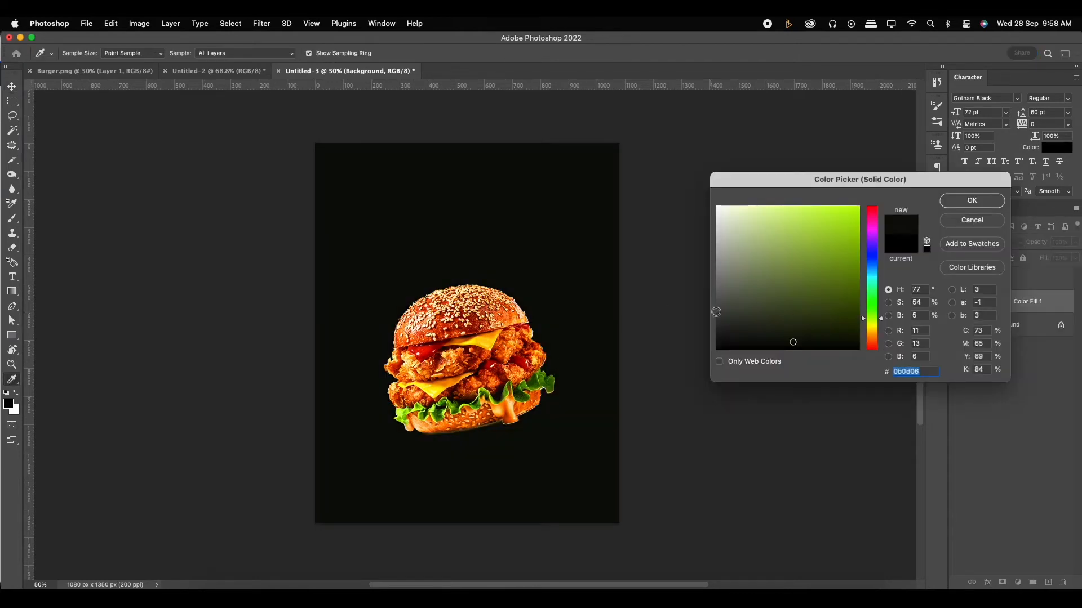
left_click(721, 335)
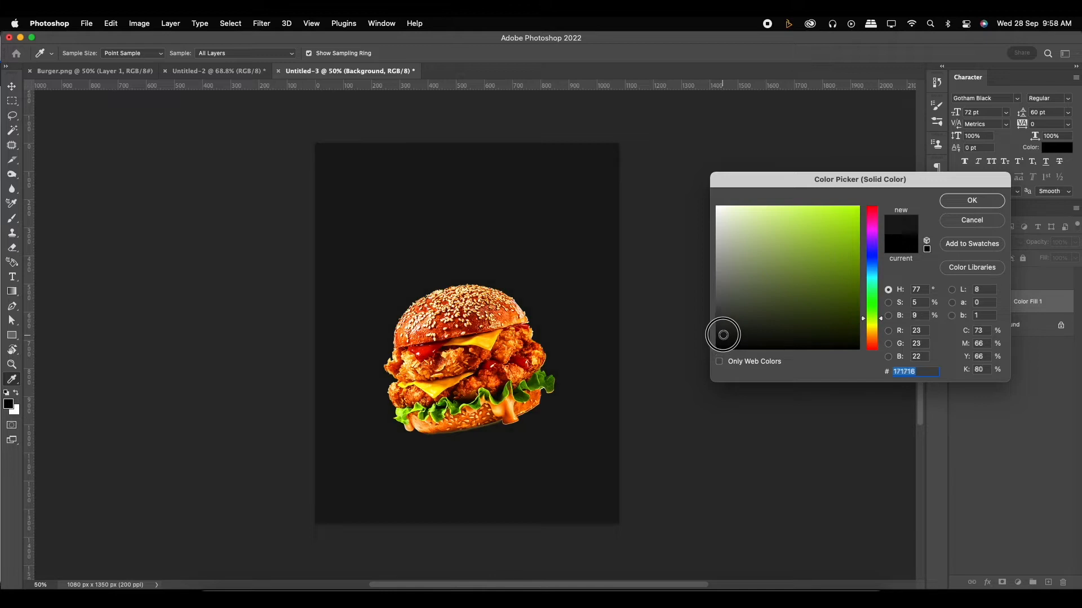
left_click_drag(721, 334, 720, 336)
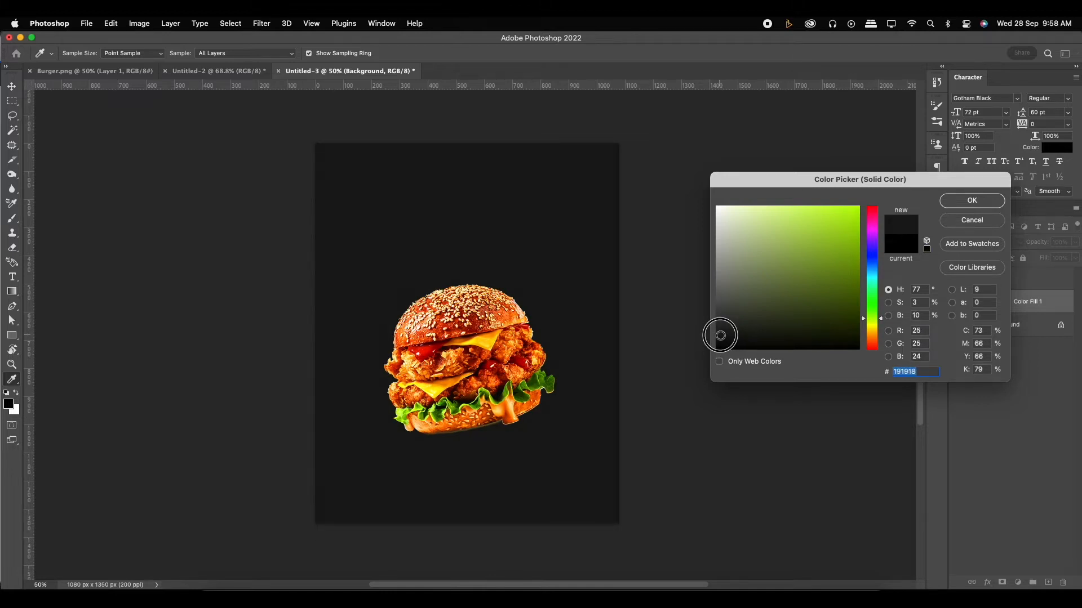
left_click(971, 202)
- Draw a rectangle about 817 × 685 px behind the burger and round its corners to about 142 px
scroll(529, 333, "up", 2)
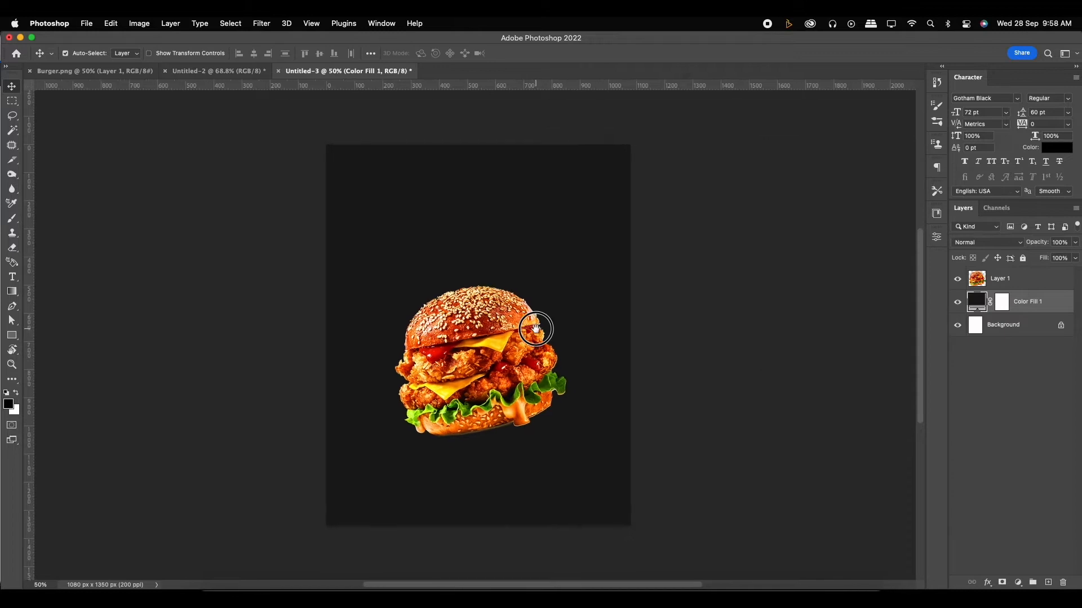
left_click(12, 336)
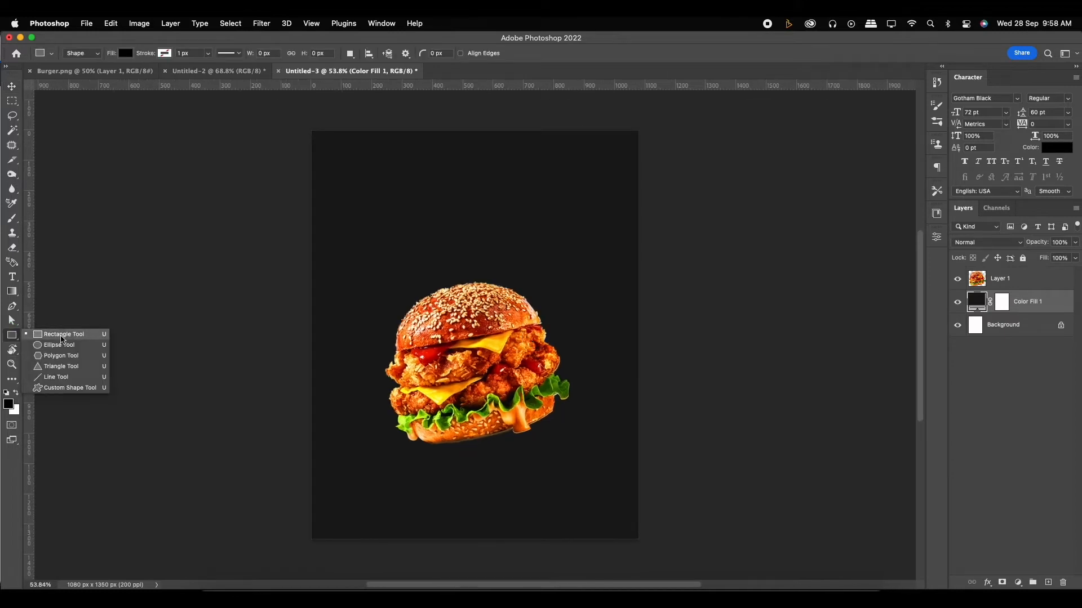
left_click(62, 337)
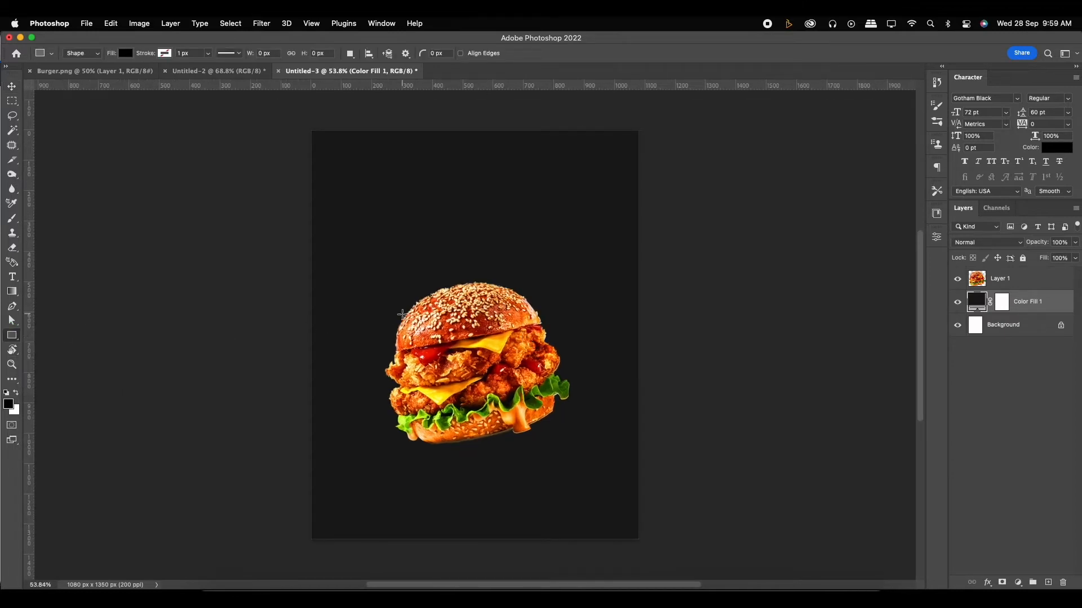
scroll(402, 315, "up", 2)
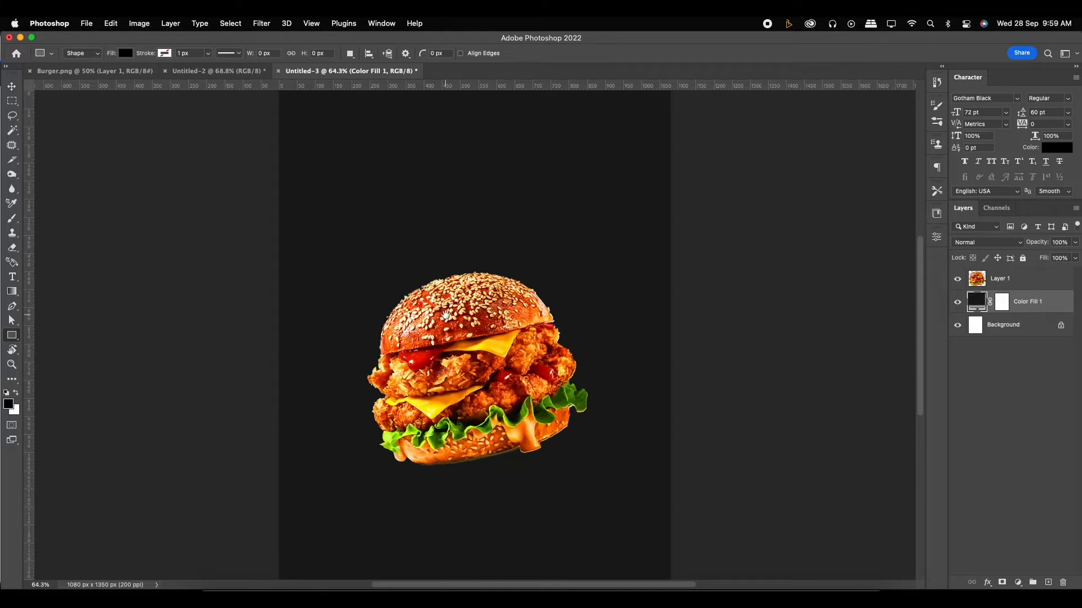
left_click_drag(445, 316, 462, 305)
left_click_drag(347, 198, 644, 445)
left_click_drag(633, 211, 603, 252)
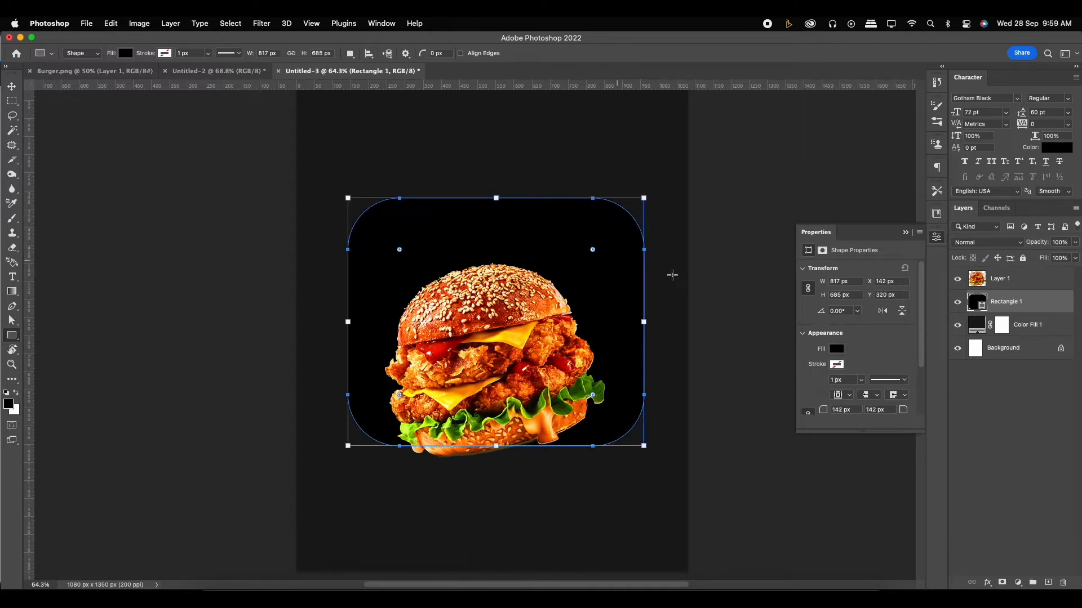
left_click(833, 352)
left_click(833, 354)
left_click(835, 356)
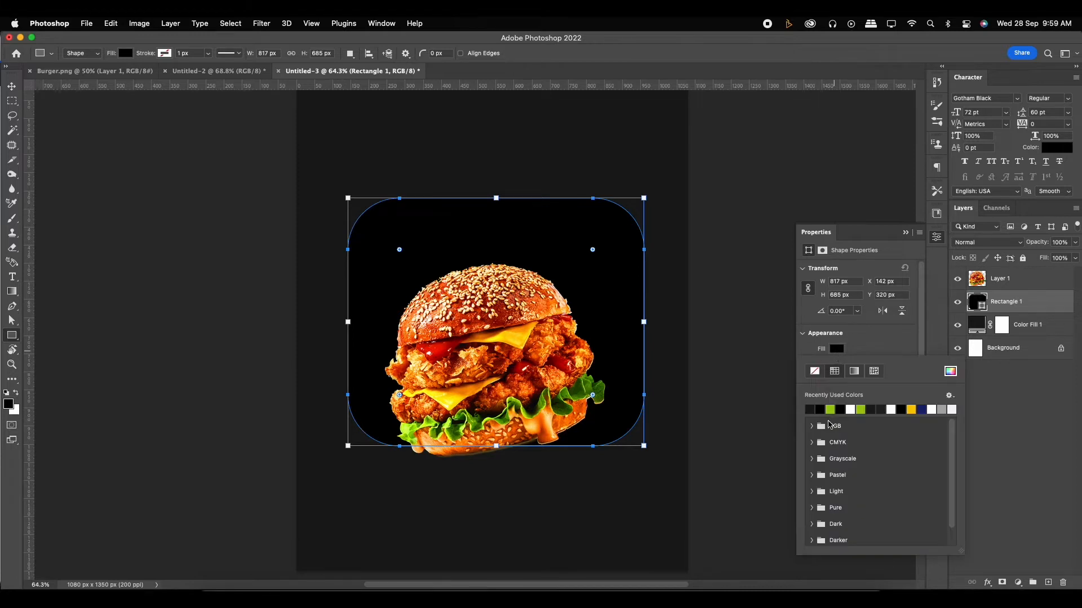
left_click(840, 353)
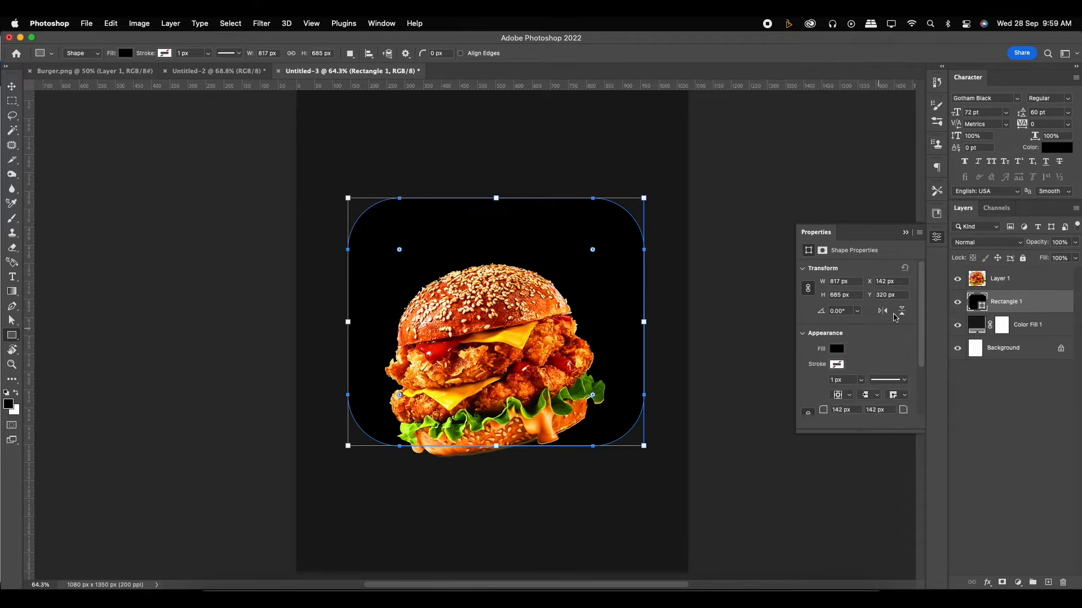
- Change the rounded rectangle's fill to green #88c709, starting from a colour sampled from the burger's lettuce
left_click(907, 233)
double_click(976, 303)
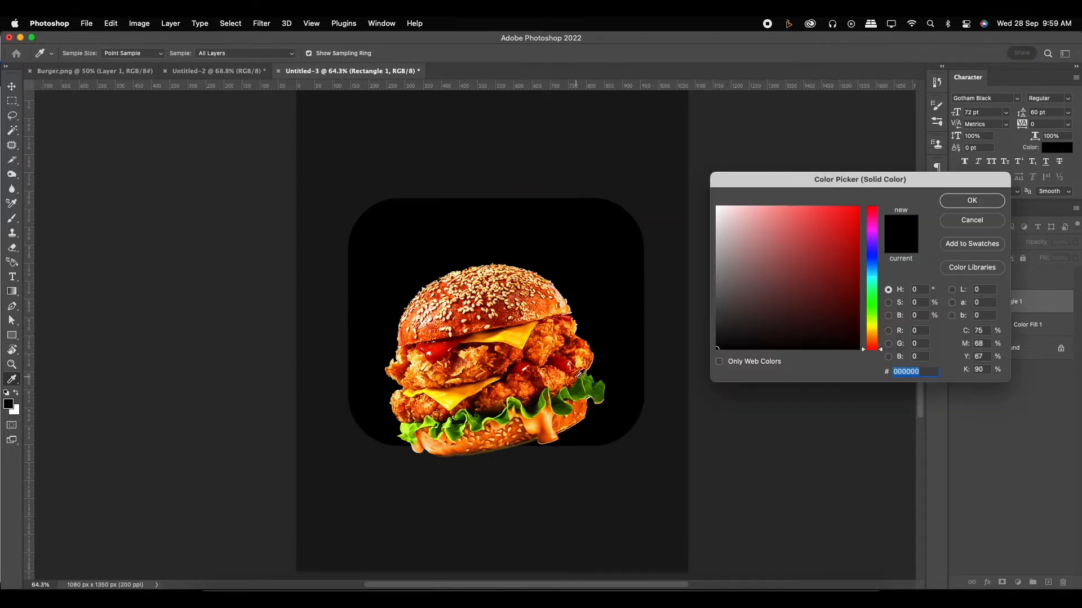
left_click(431, 419)
left_click(409, 431)
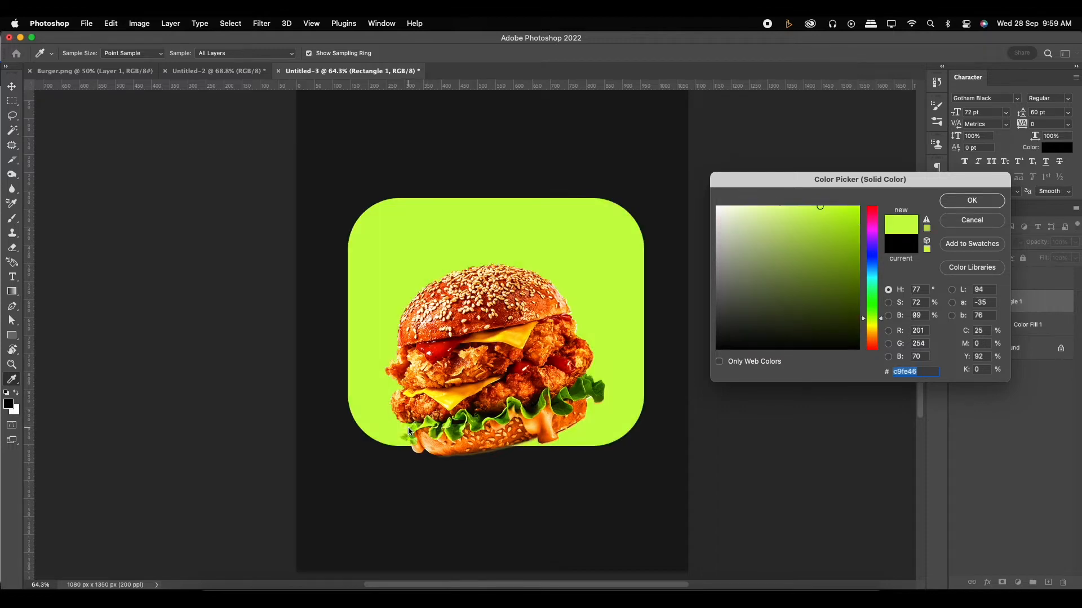
left_click(427, 424)
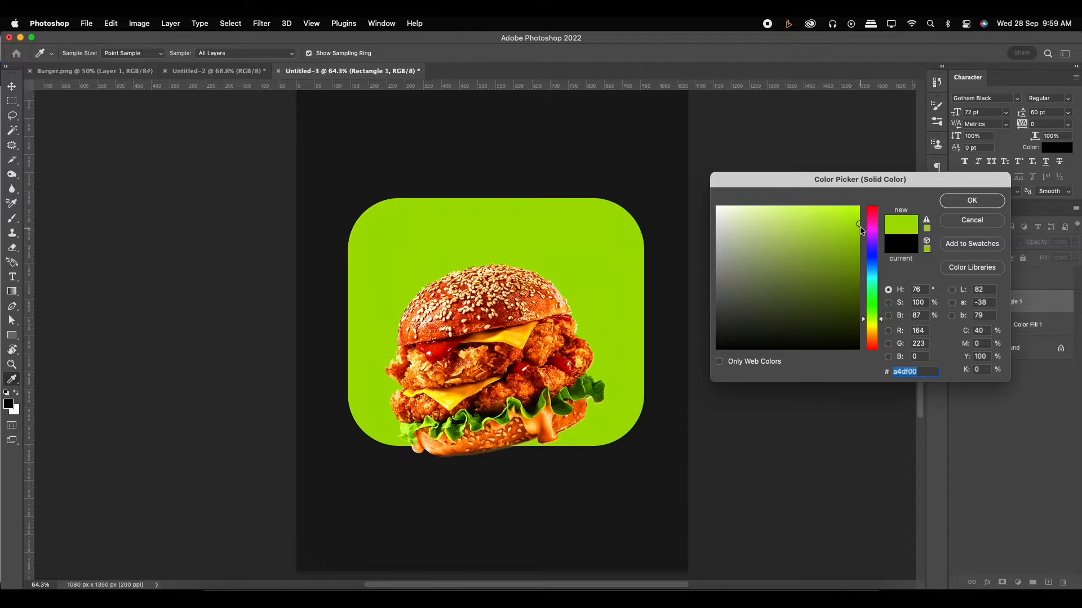
left_click_drag(850, 222, 849, 238)
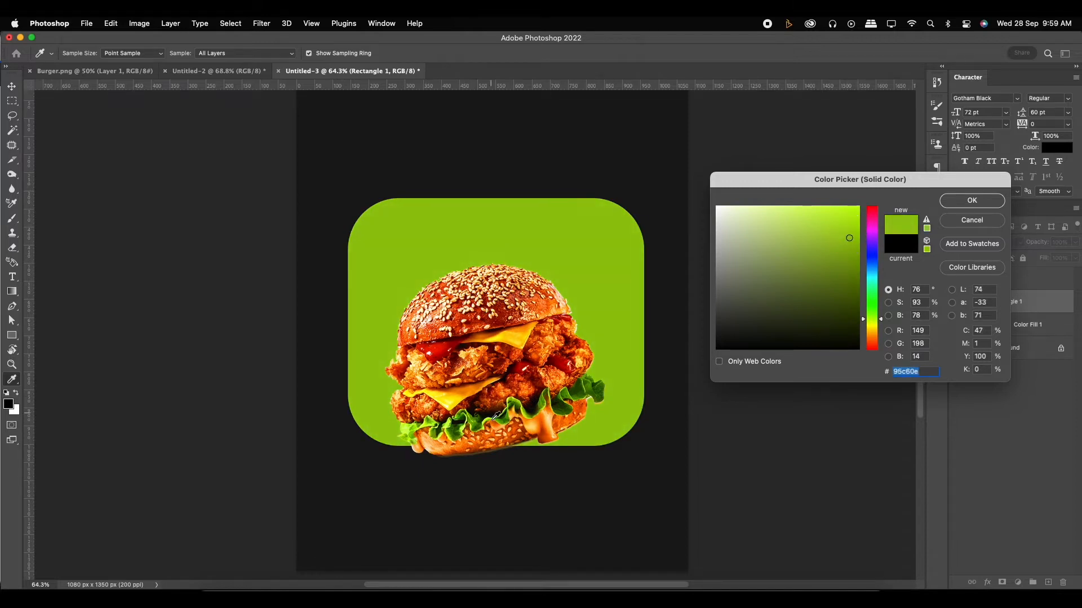
left_click(450, 422)
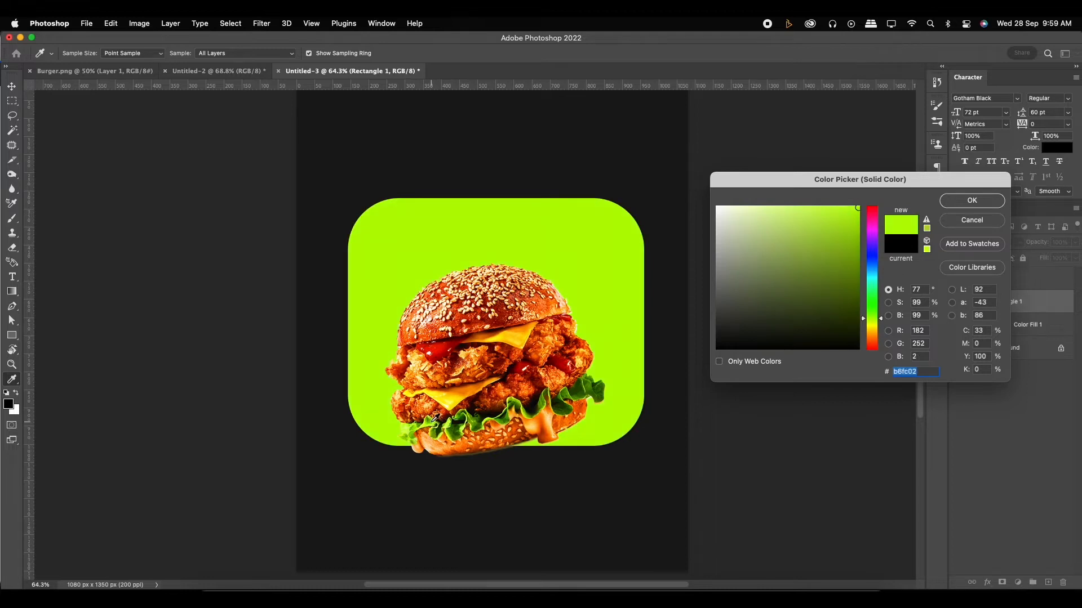
left_click(435, 420)
left_click_drag(853, 237, 852, 237)
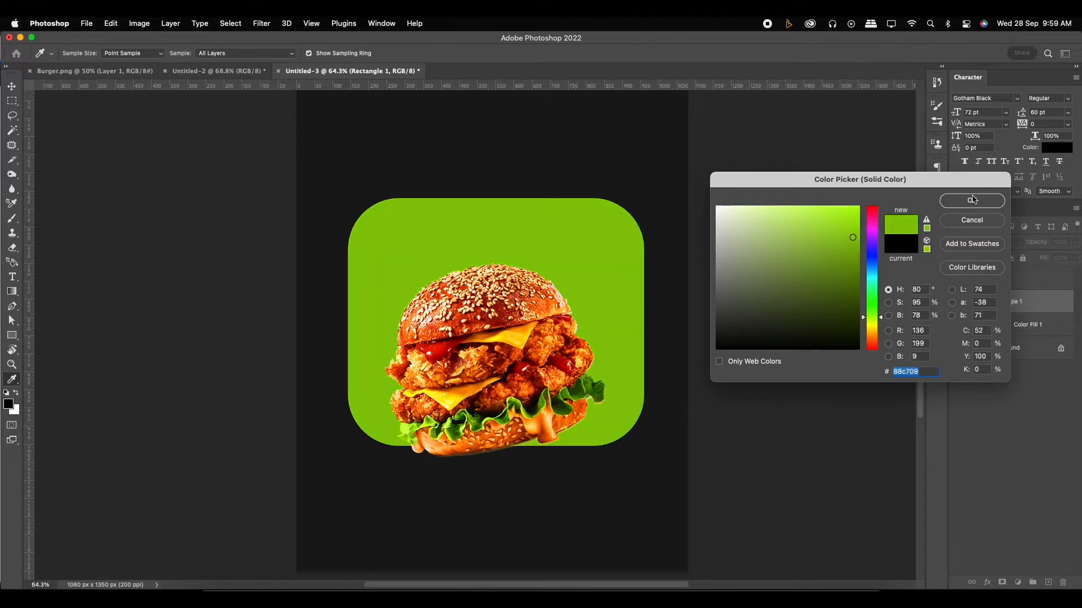
left_click(973, 200)
- Distort the green rectangle with Free Transform by pulling its upper-right corner outward, and move the shape to the lower part of the canvas
scroll(598, 285, "down", 2)
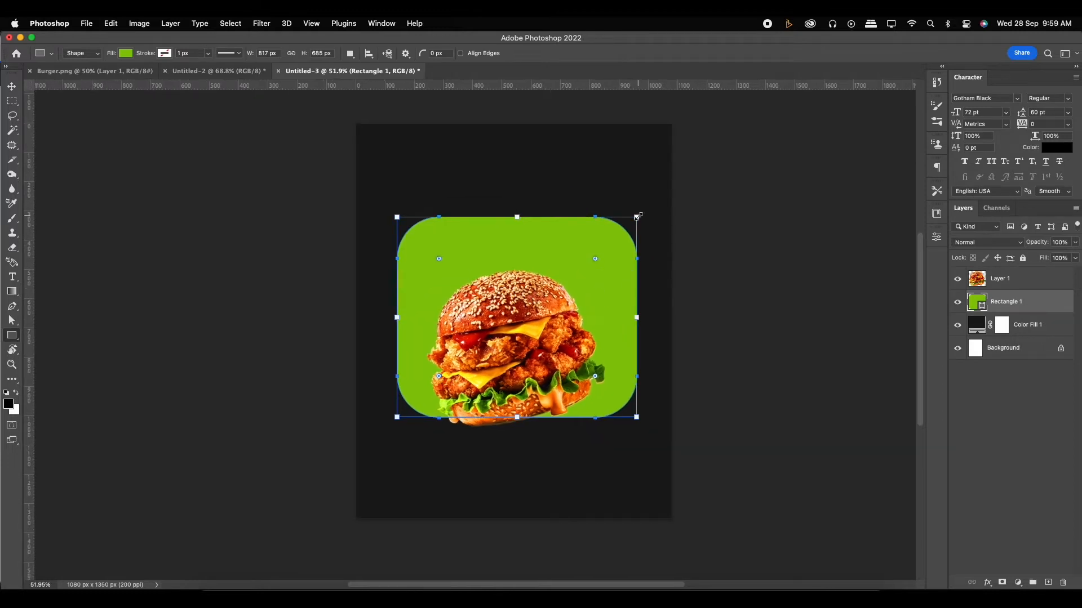
left_click_drag(638, 216, 687, 158)
left_click(12, 87)
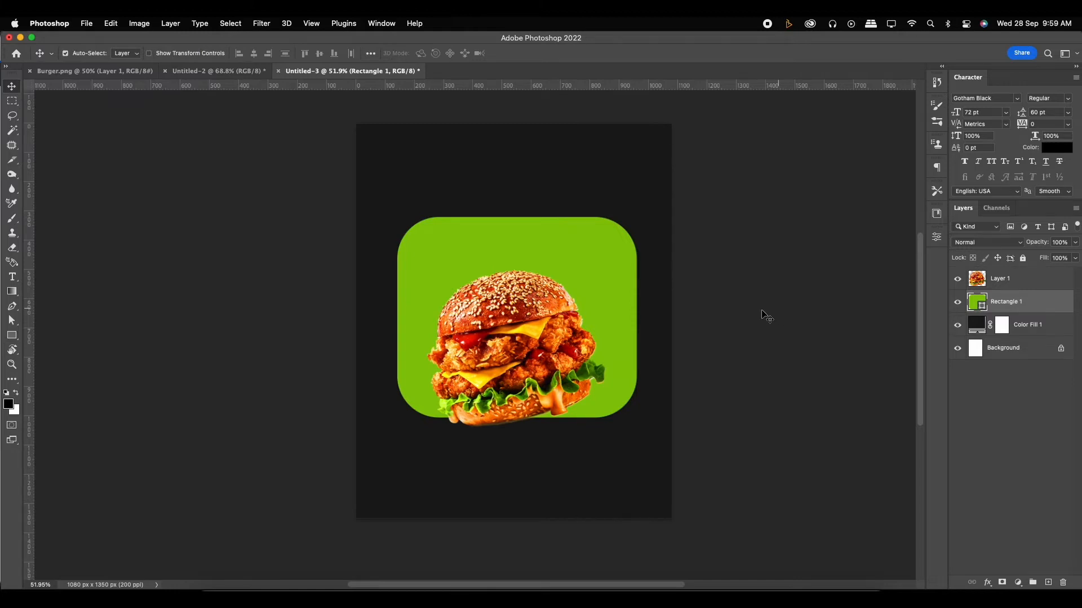
key("super+t")
left_click_drag(641, 220, 721, 98)
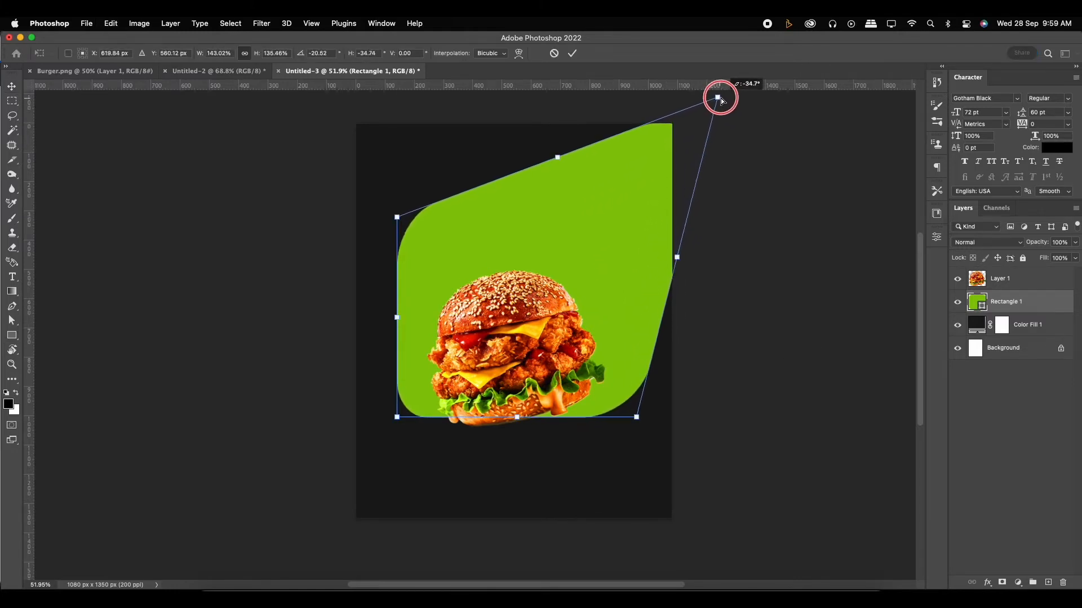
left_click_drag(611, 241, 569, 492)
left_click_drag(670, 356, 698, 318)
left_click_drag(757, 369, 704, 290)
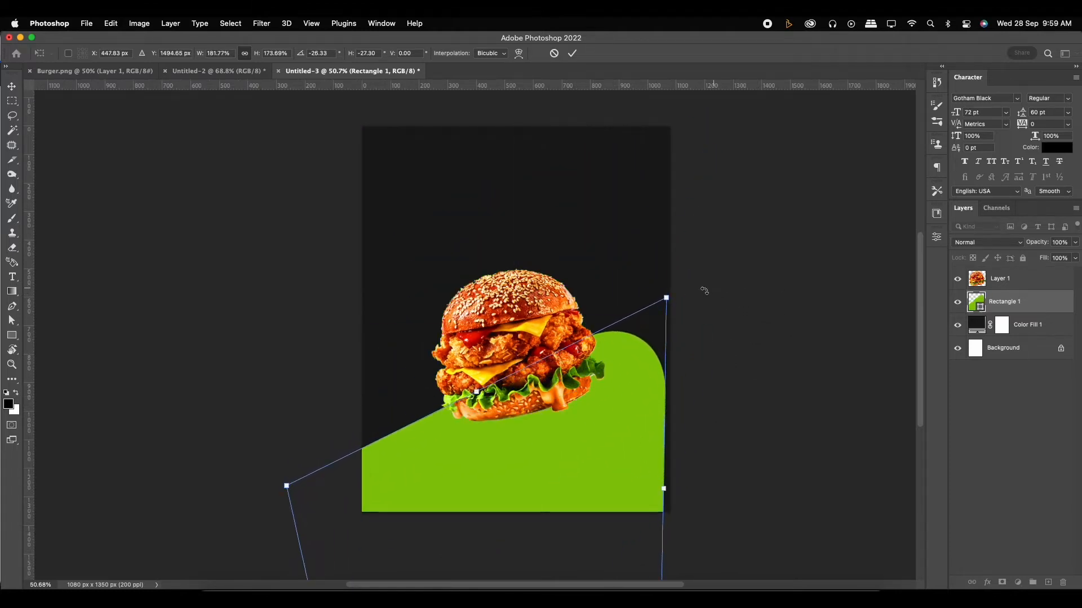
- Reshape the green shape's corners into a slope rising to a rounded peak at the right, covering the canvas's lower-right area, and commit the transform
scroll(659, 384, "down", 1)
left_click_drag(658, 362, 653, 311)
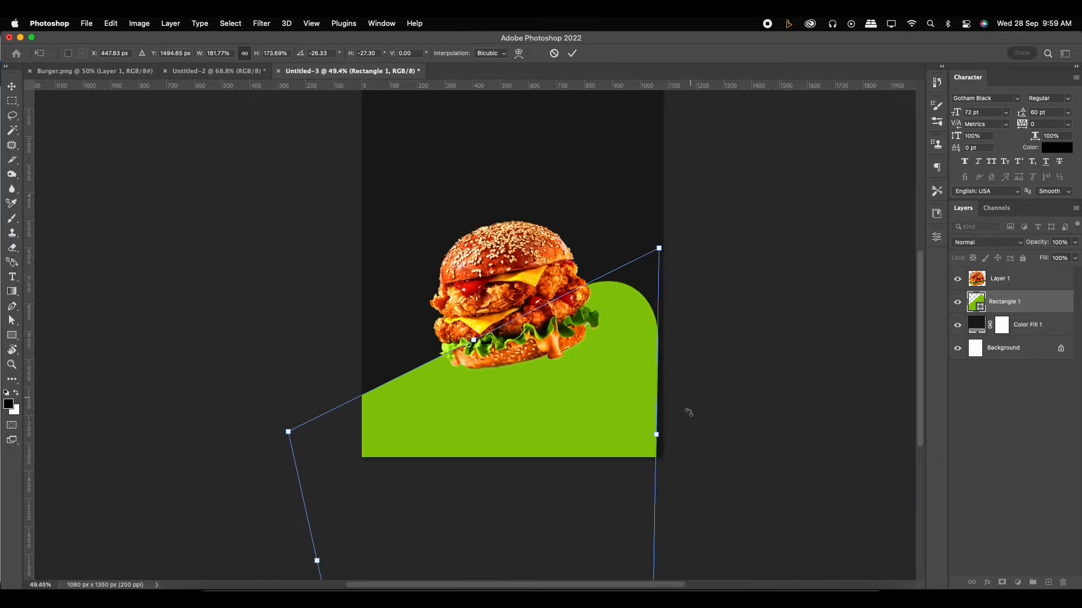
left_click_drag(676, 246, 659, 229)
left_click_drag(617, 386, 637, 384)
left_click_drag(661, 234, 623, 279)
left_click_drag(635, 395, 654, 374)
left_click_drag(644, 258, 615, 253)
left_click_drag(644, 410, 683, 382)
left_click_drag(599, 399, 581, 411)
left_click_drag(636, 237, 644, 221)
left_click_drag(622, 366, 704, 390)
key("Return")
scroll(622, 369, "up", 2)
key("super+t")
scroll(707, 395, "down", 1)
key("Return")
- Enlarge the burger with Free Transform and reposition it over the green slope's edge
scroll(719, 387, "down", 2)
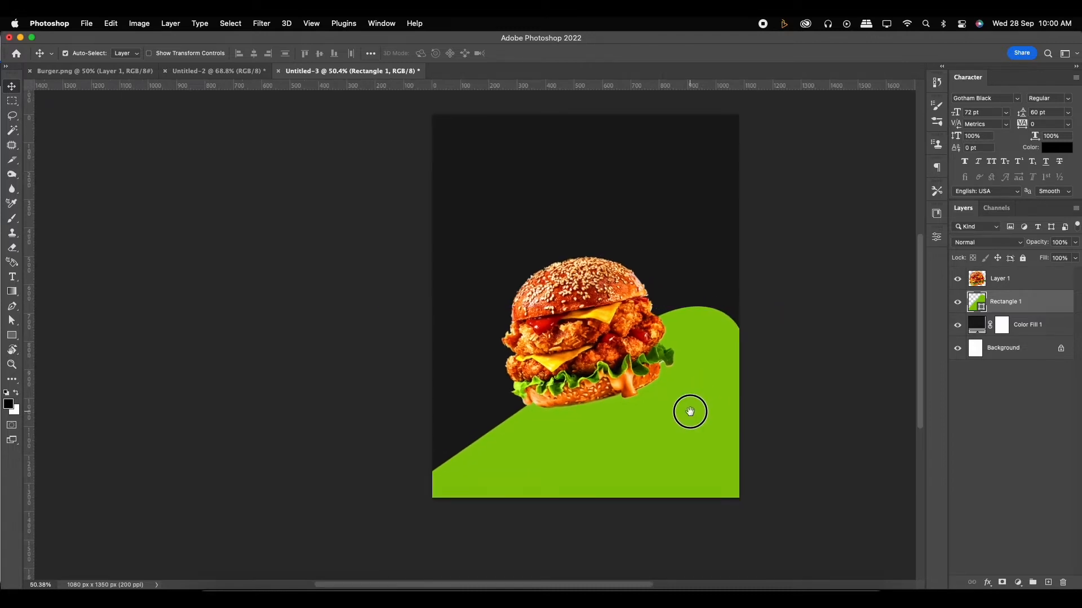
scroll(682, 414, "right", 1)
left_click(586, 340)
key("super+t")
left_click_drag(666, 406, 690, 434)
left_click_drag(617, 333, 608, 328)
left_click_drag(607, 328, 570, 353)
key("Return")
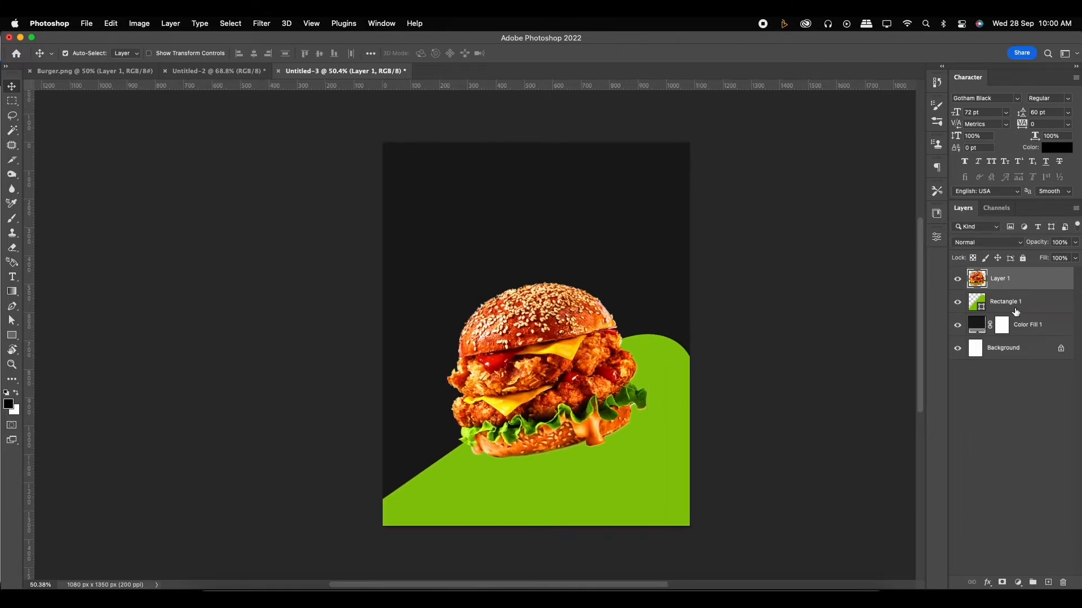
- Add an empty layer above the green shape and paint one black dab under the burger with a 300 px brush at 0% hardness
left_click(1016, 311)
left_click(1047, 582)
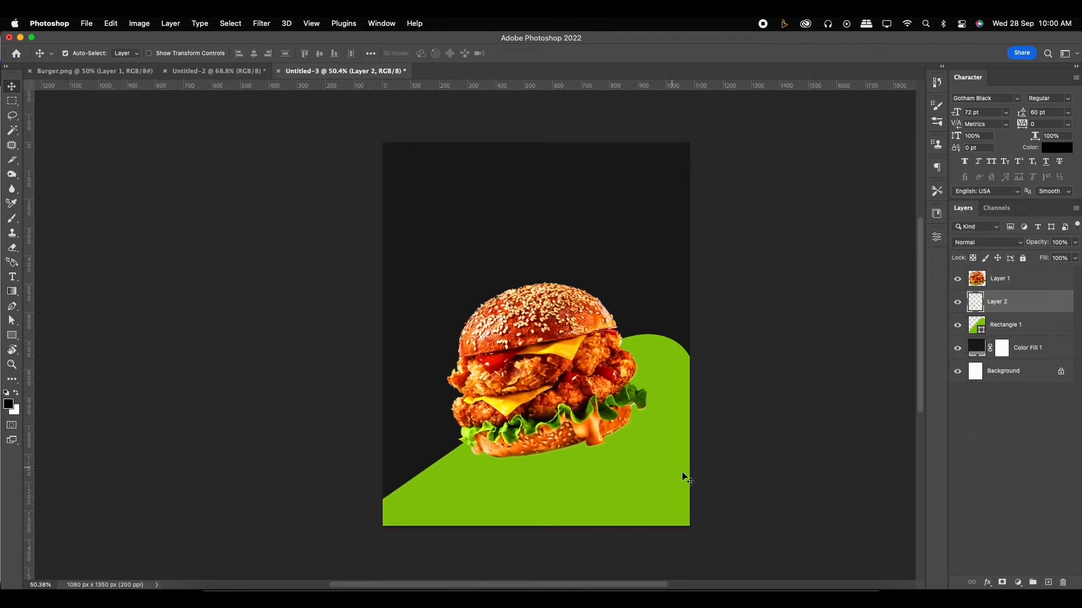
key("b")
right_click(614, 448)
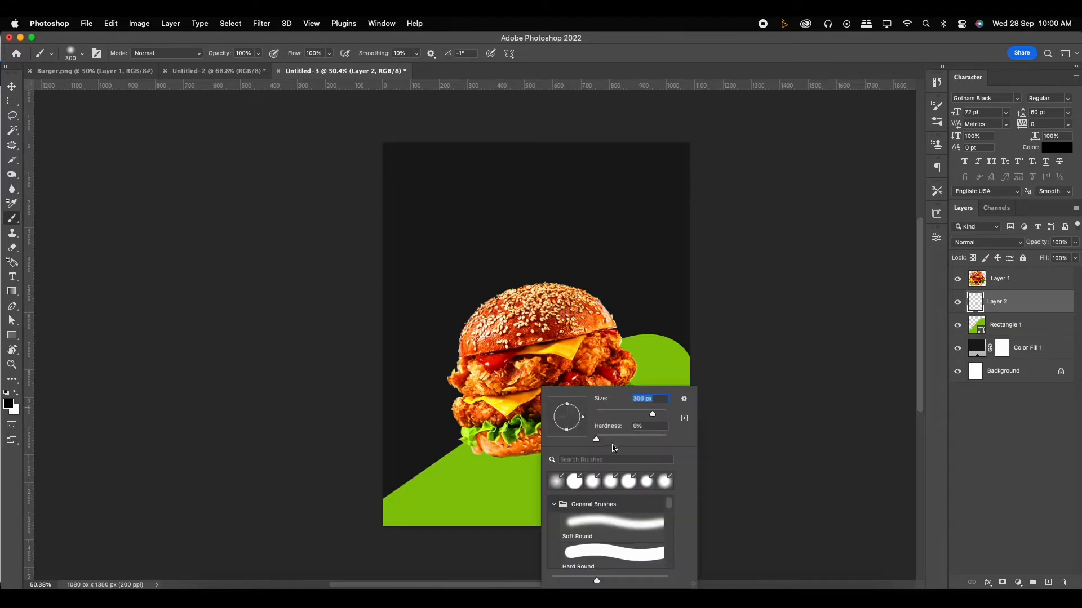
key("Tab")
left_click(500, 431)
- Transform the black dab into a flat, wide shadow, about 202% wide and 48% high, and centre it below the burger
key("super+t")
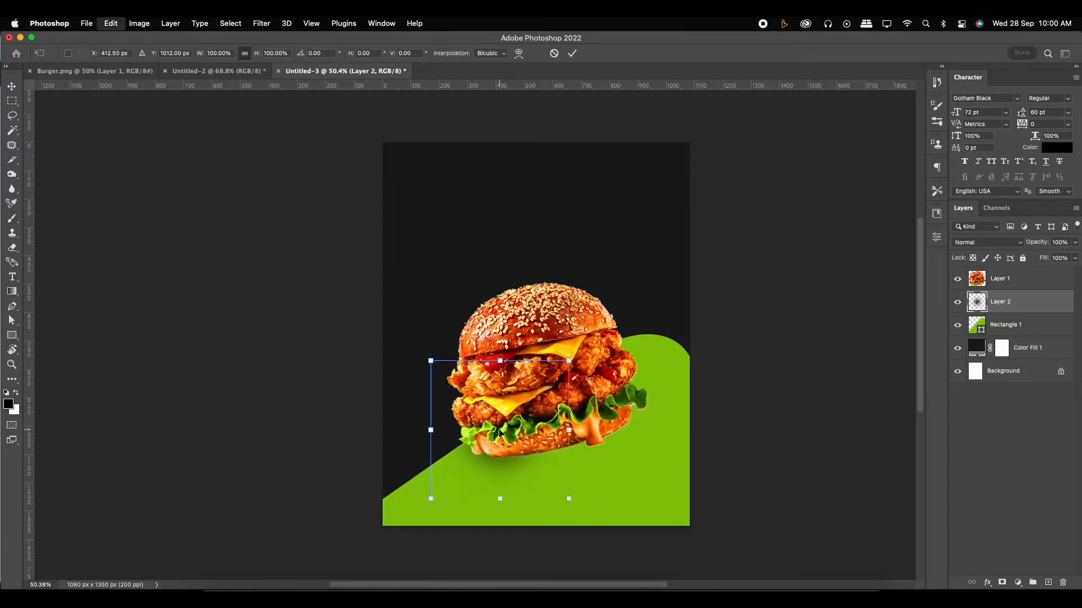
left_click_drag(500, 360, 501, 445)
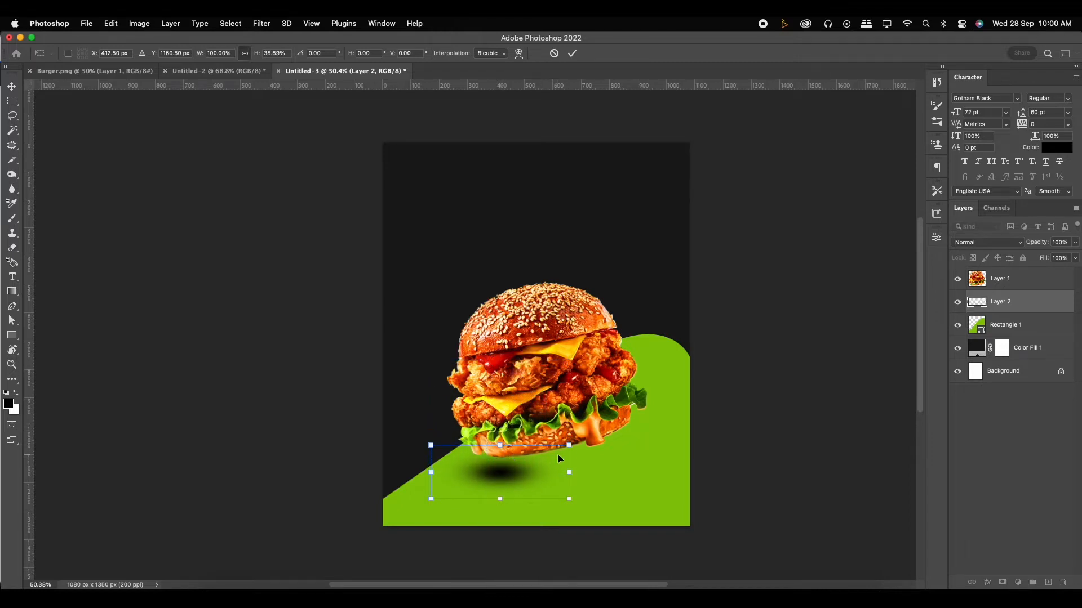
left_click_drag(570, 466, 607, 436)
left_click_drag(607, 473, 638, 472)
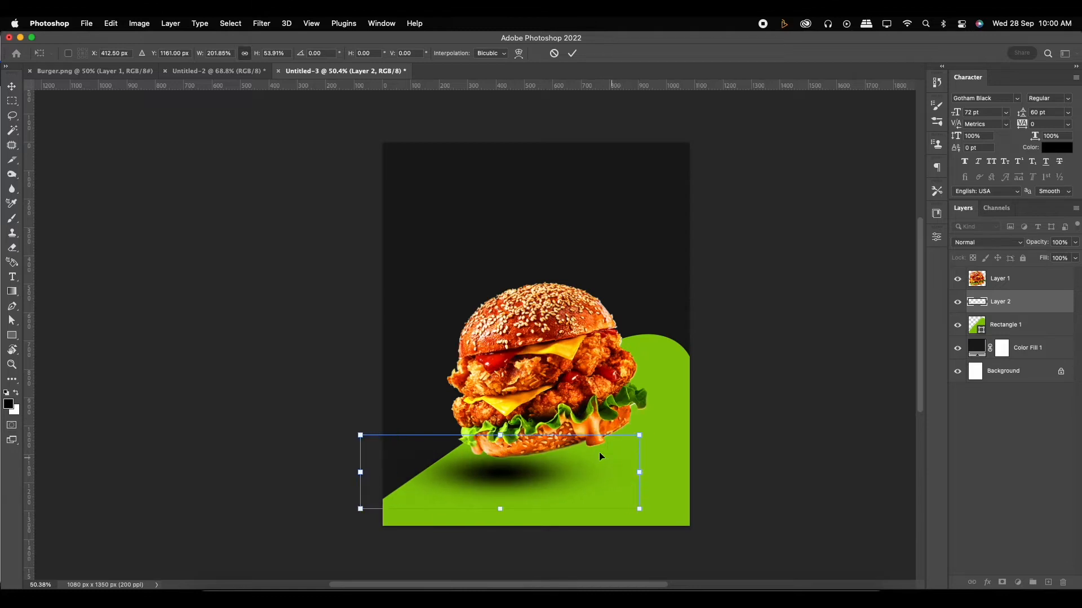
left_click_drag(505, 432, 506, 445)
left_click_drag(552, 479, 602, 481)
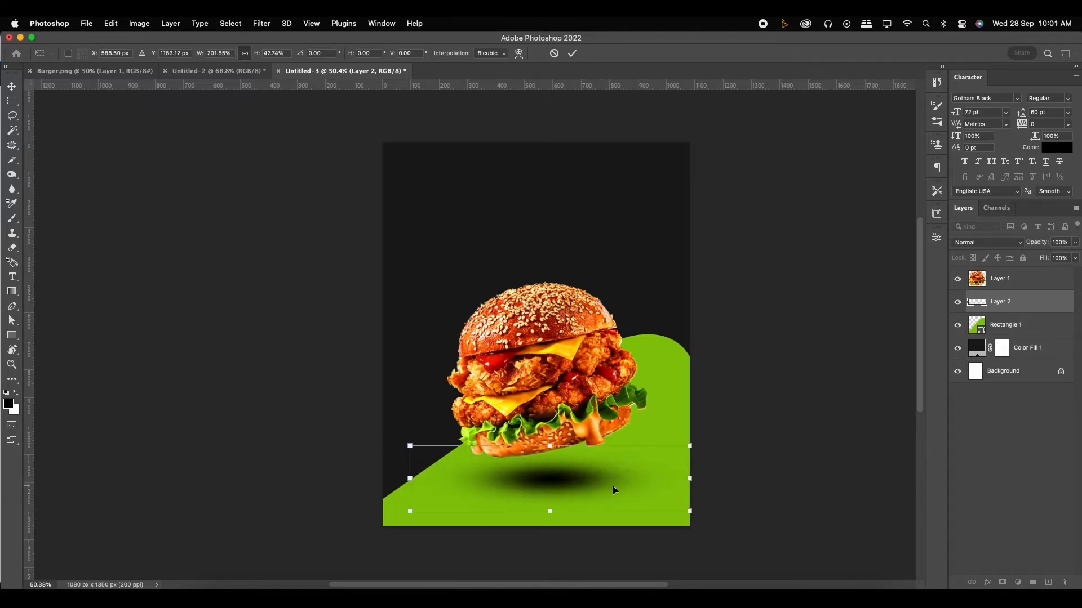
- Tilt the shadow upward to the right to follow the burger's base, fine-tune its width and position, and commit the transform
left_click_drag(691, 479, 692, 455)
left_click_drag(557, 460, 555, 475)
left_click_drag(689, 438, 704, 432)
left_click_drag(706, 470, 731, 464)
left_click_drag(584, 481, 583, 472)
key("Return")
- Lower the shadow layer's opacity to about 59% and move the burger slightly down toward its shadow
key("b")
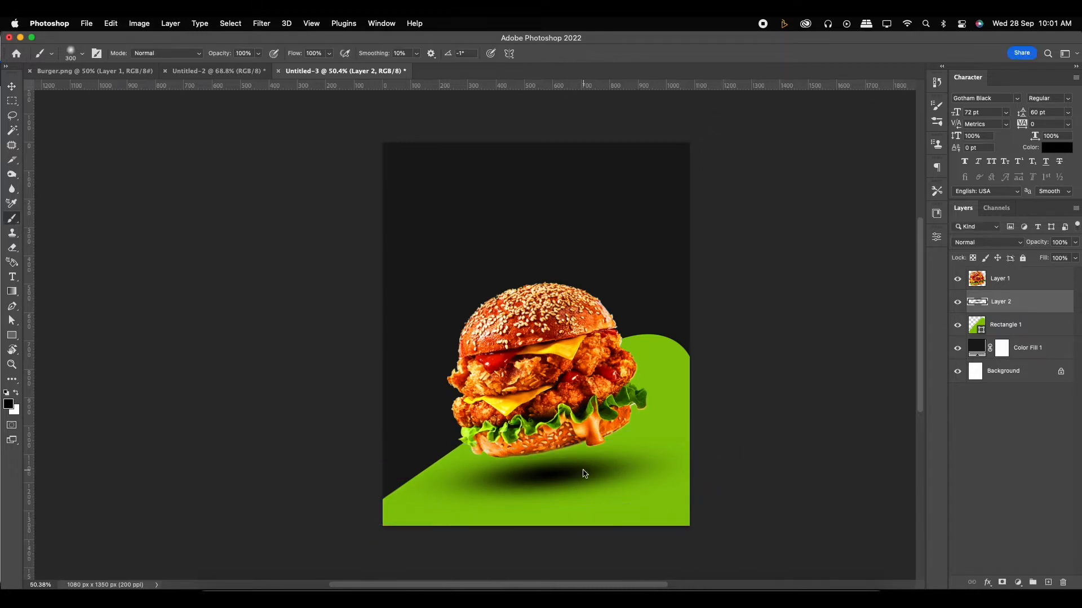
key("v")
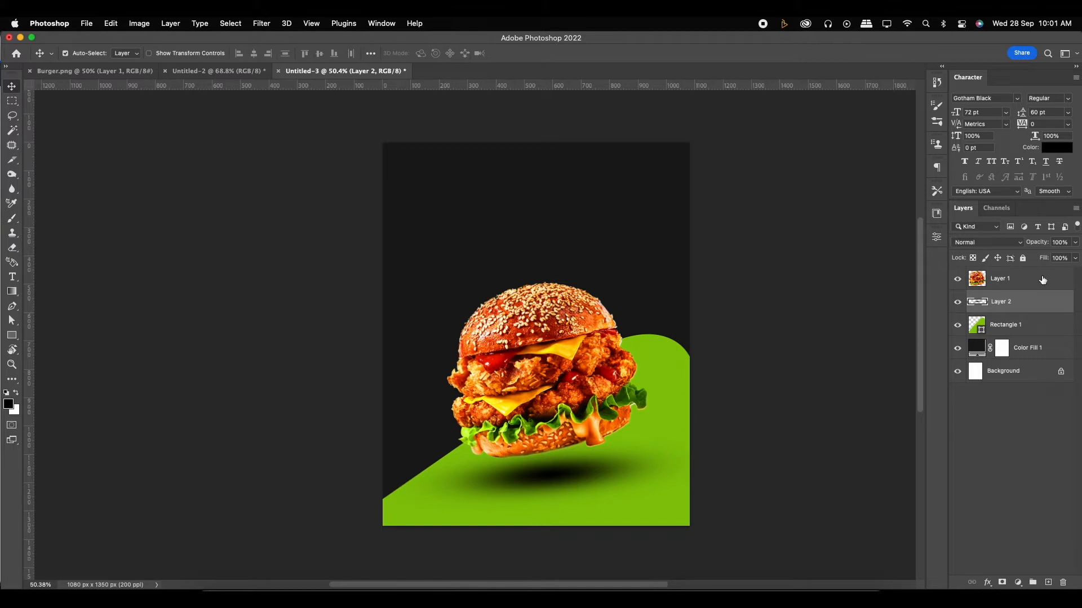
left_click(1075, 258)
left_click_drag(1059, 261, 1054, 261)
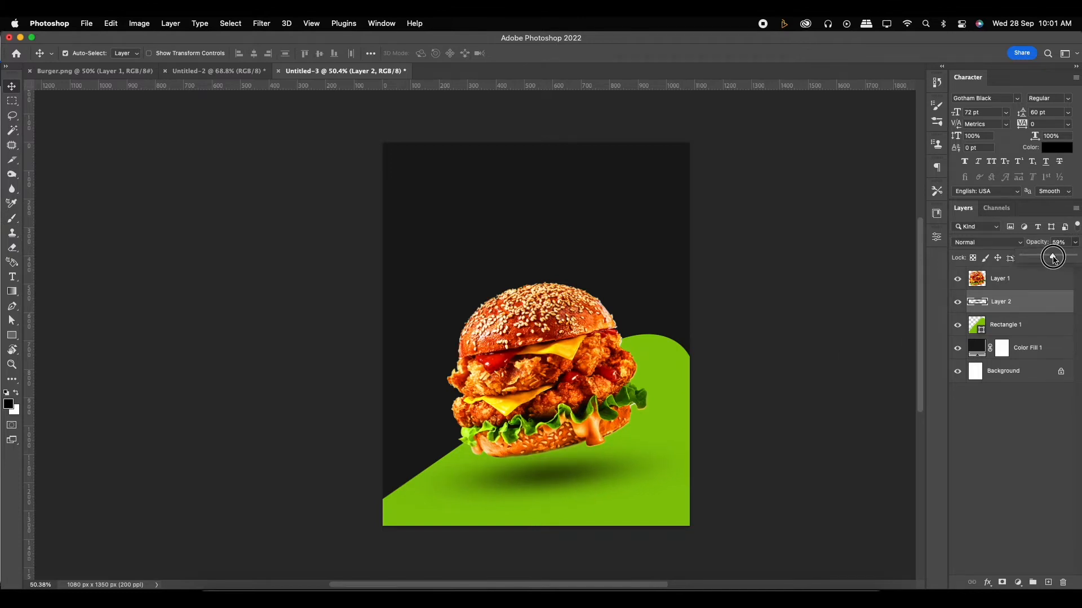
left_click_drag(569, 329, 565, 358)
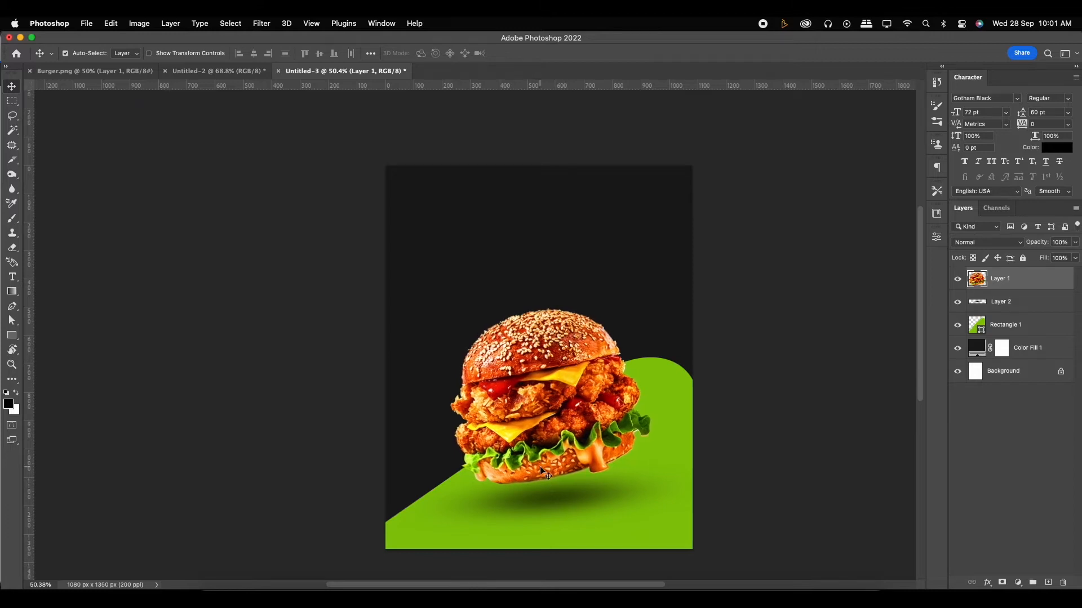
- Copy the word "Burger" from the Untitled-2 text document and paste it as a new text layer above the burger in Untitled-3
left_click(554, 503)
left_click(557, 417)
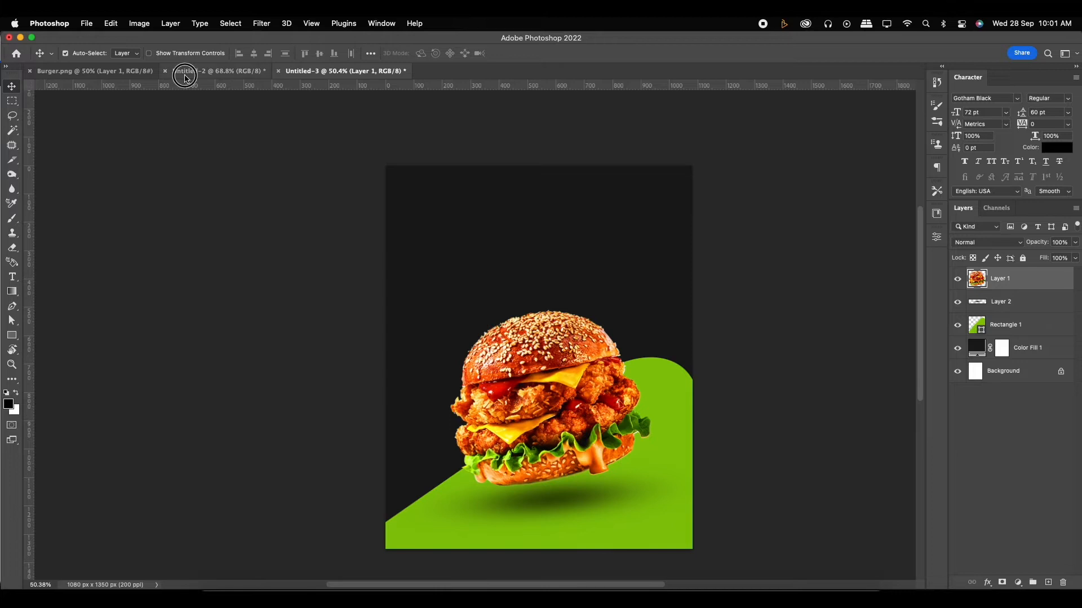
left_click(217, 71)
left_click(477, 179)
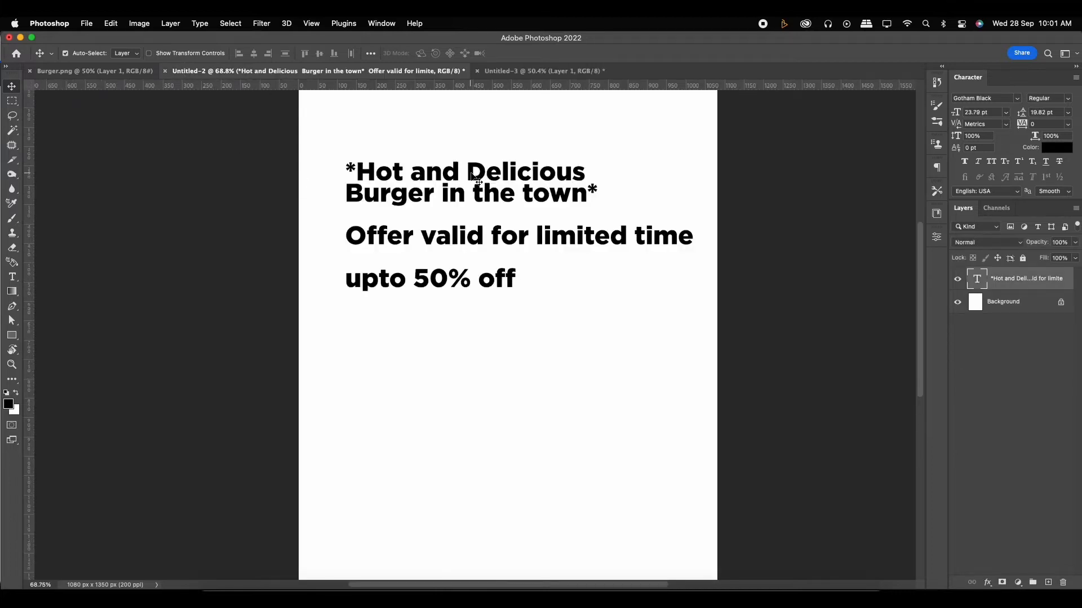
double_click(404, 193)
double_click(394, 193)
key("super+c")
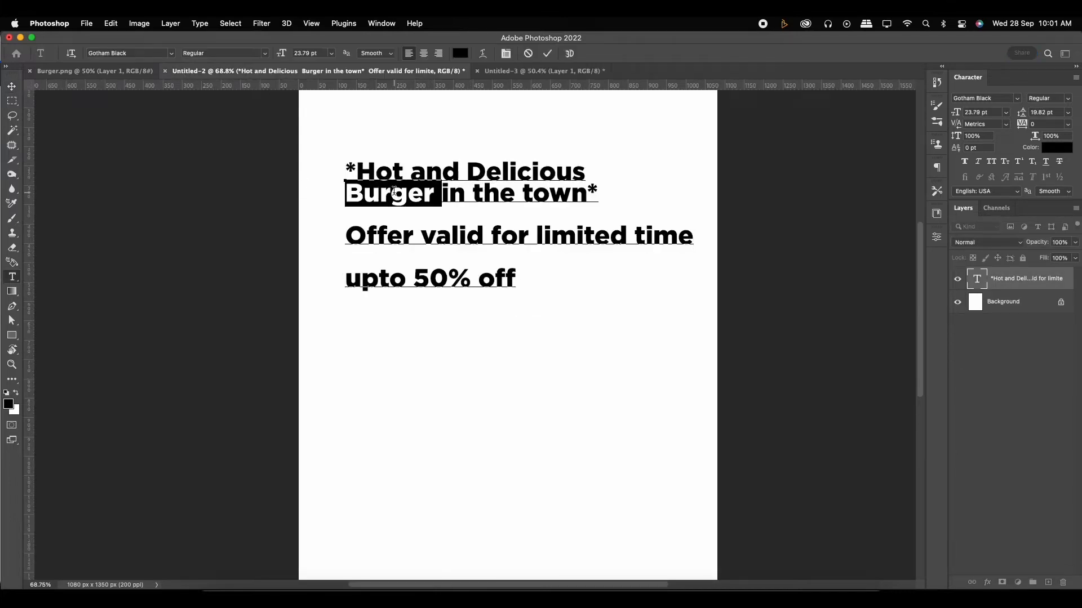
left_click(517, 72)
left_click(497, 257)
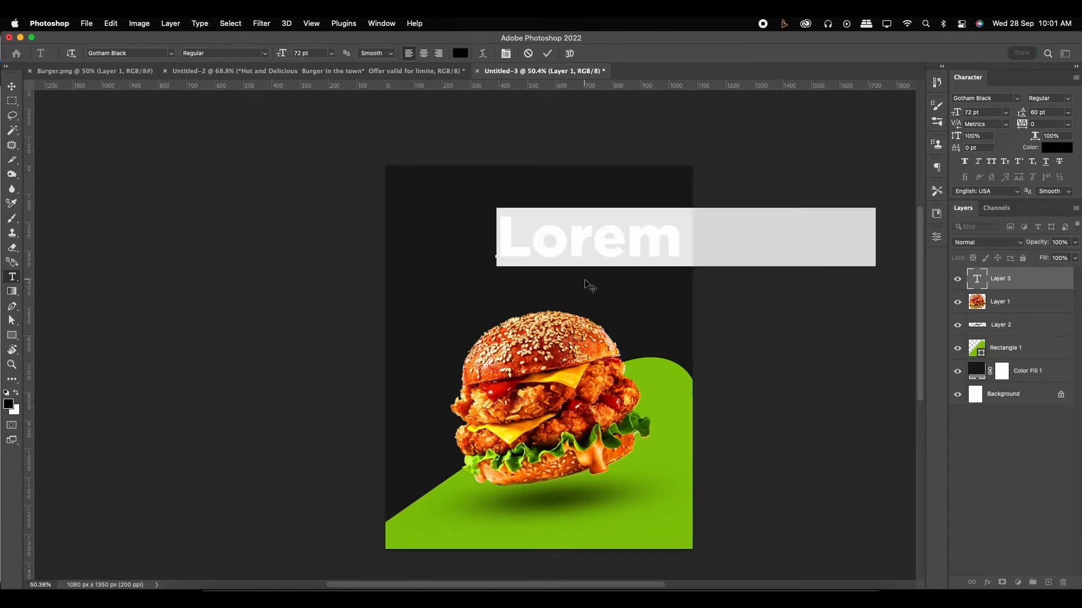
key("super+v")
left_click(548, 53)
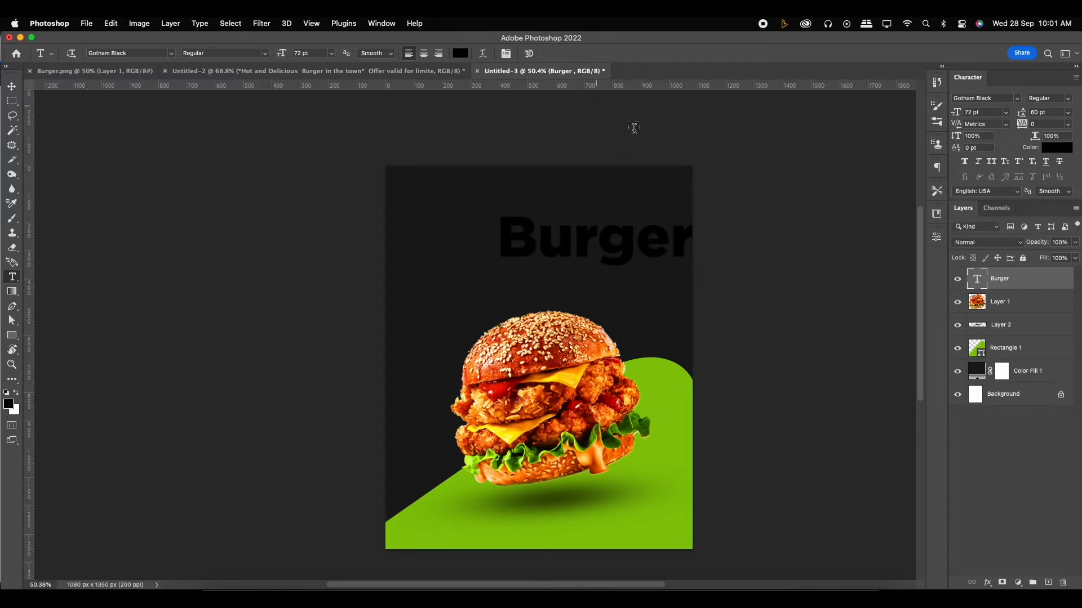
- Colour the "Burger" text with the shape's green (88c709) and centre it above the burger
left_click(1056, 147)
left_click(656, 369)
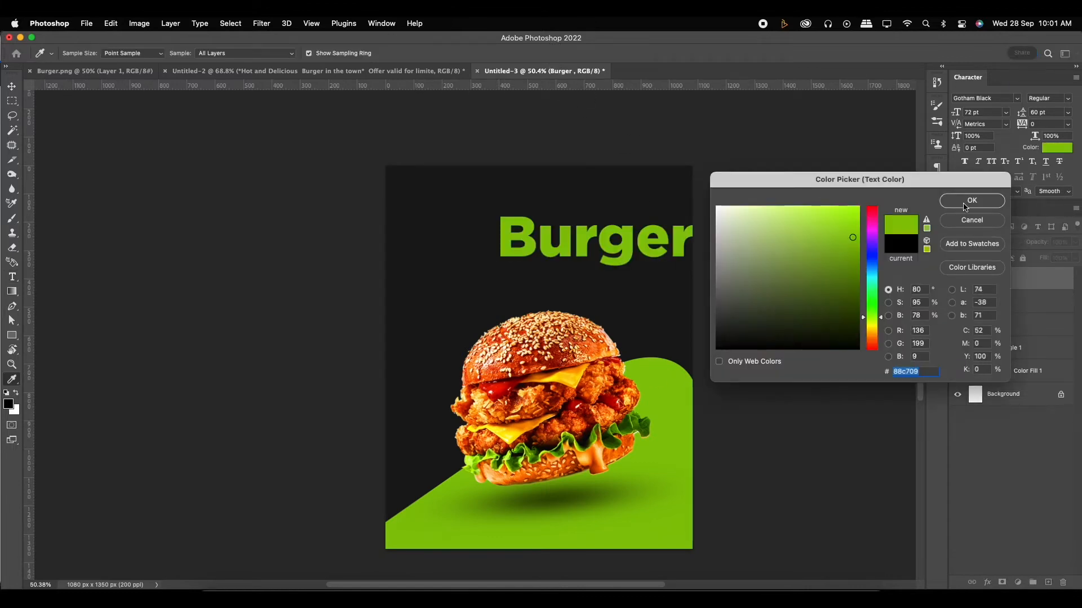
key("Return")
key("v")
left_click_drag(635, 243, 578, 255)
- Set the font of the "Burger" title to Blocklyn Grunge
key("t")
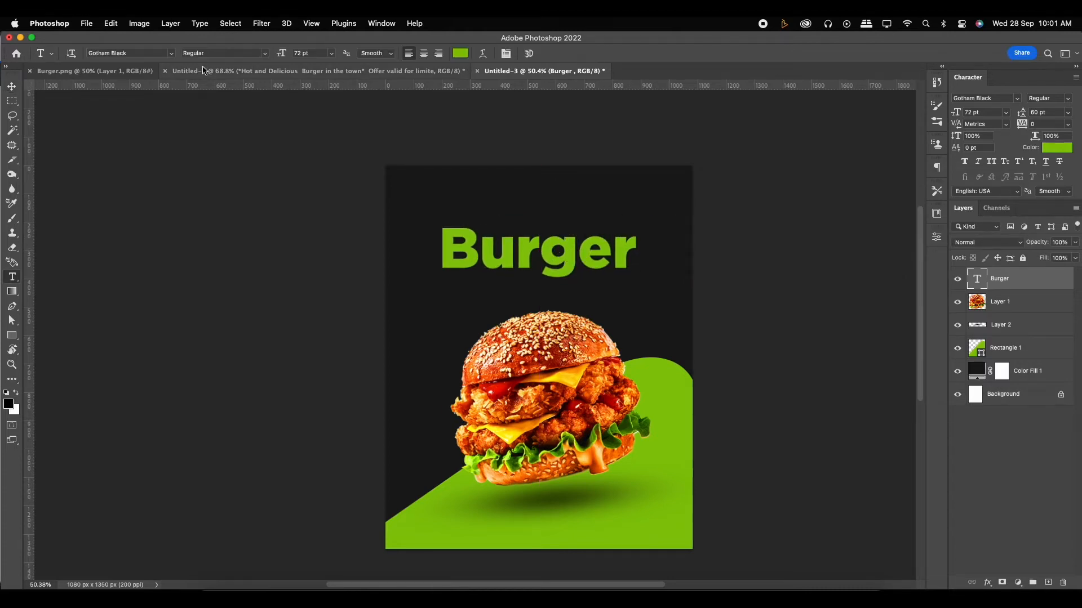
left_click(172, 54)
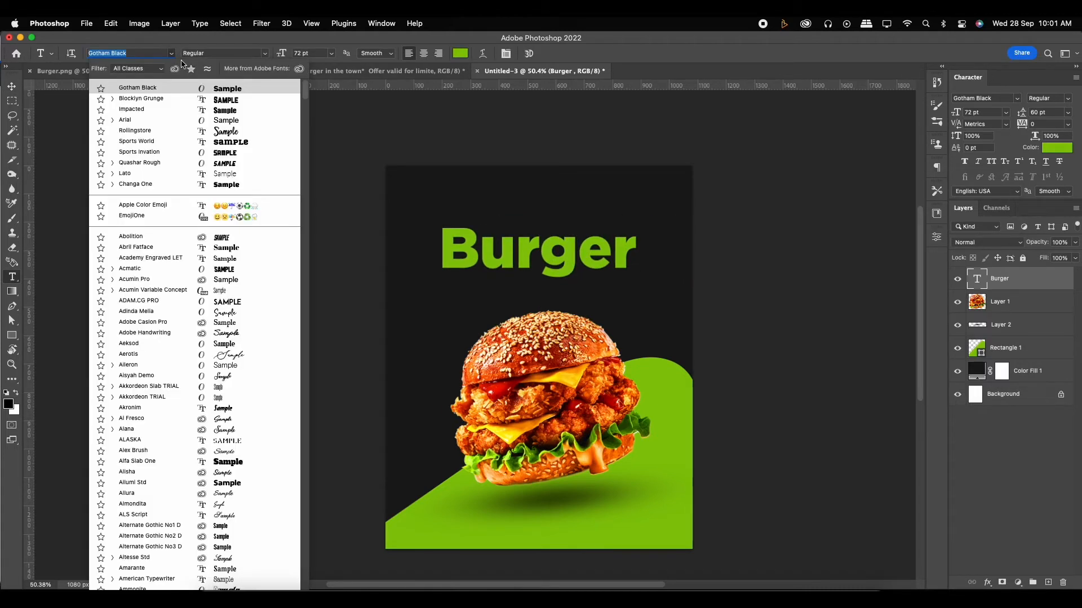
left_click(240, 101)
- Scale the "Burger" title to about 122%, skew it vertically by about -4.7° so it rises to the right, and position it above the burger
left_click(11, 87)
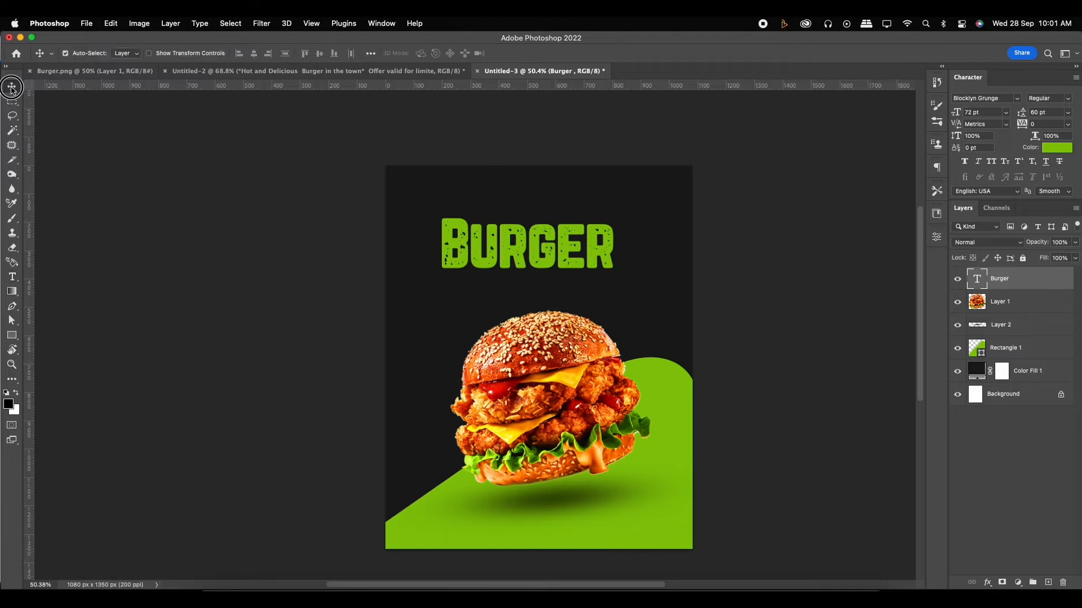
key("super+t")
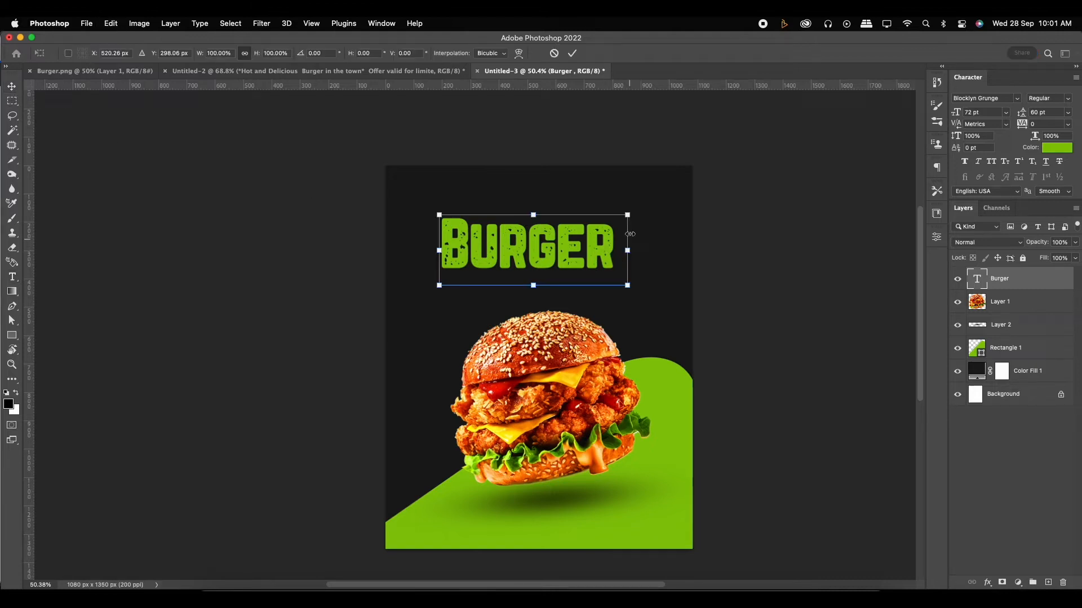
left_click_drag(627, 215, 652, 205)
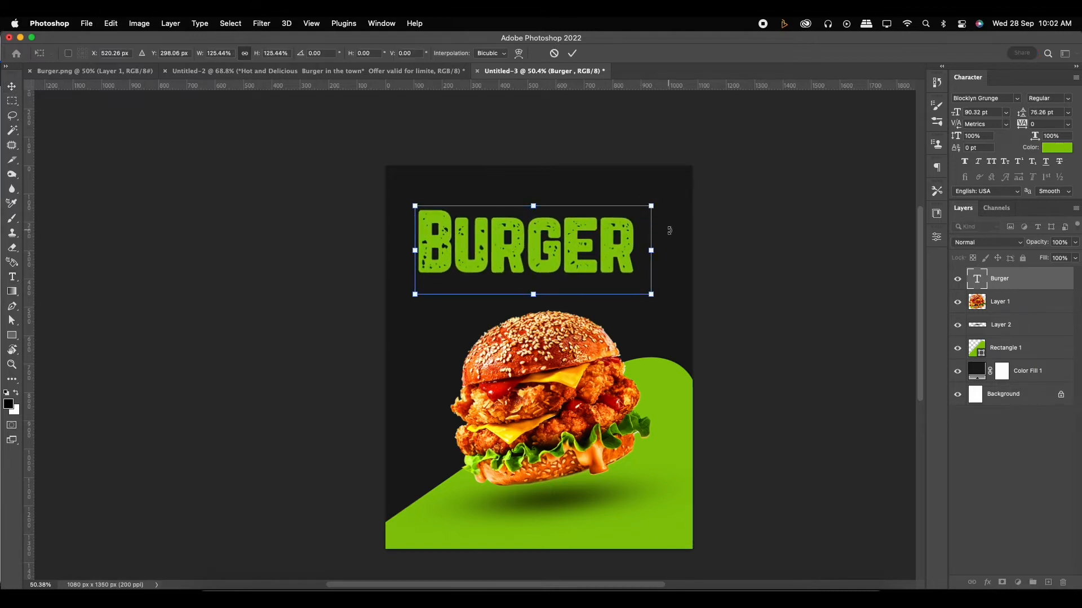
left_click_drag(651, 250, 651, 231)
left_click_drag(577, 225, 601, 241)
left_click_drag(675, 201, 670, 202)
left_click_drag(600, 236, 598, 235)
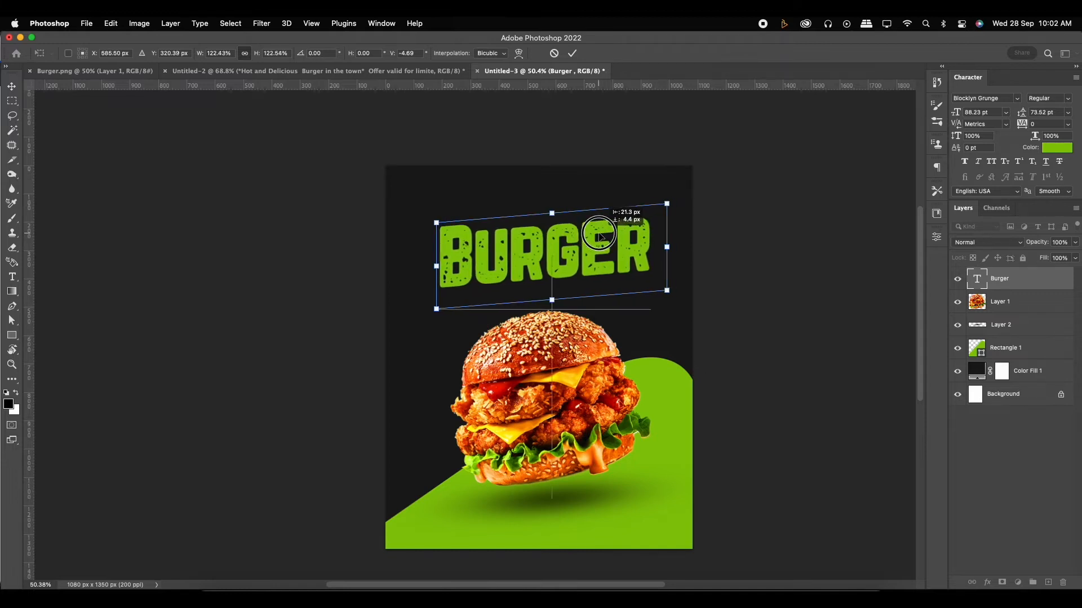
key("Return")
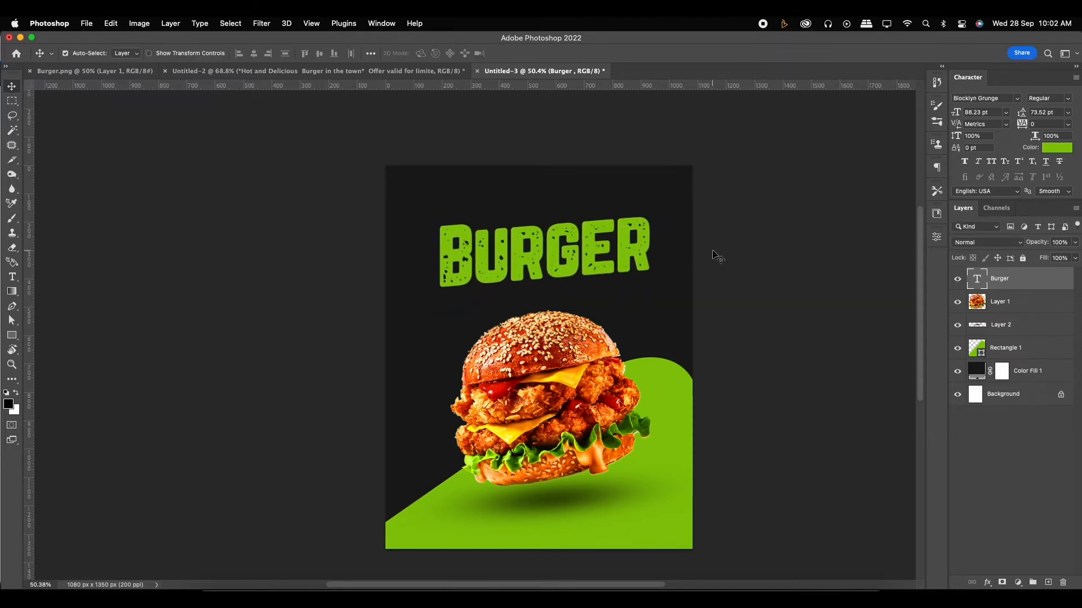
- Move the burger and its shadow together slightly down, away from the title
left_click(573, 366)
left_click(1022, 334, "shift")
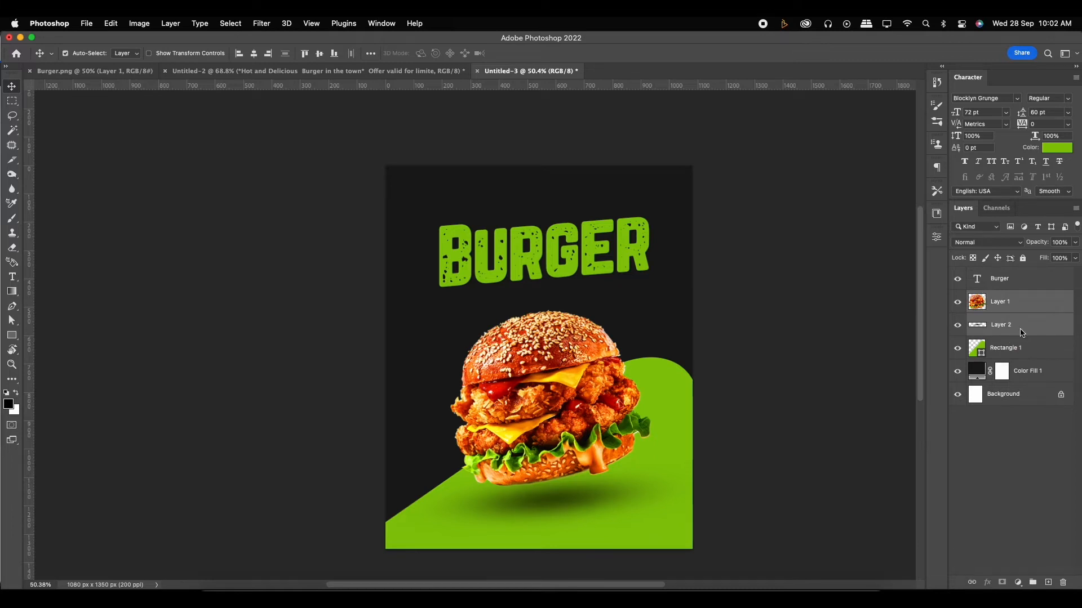
key("shift+Down")
key("shift+Down")
left_click(1015, 305)
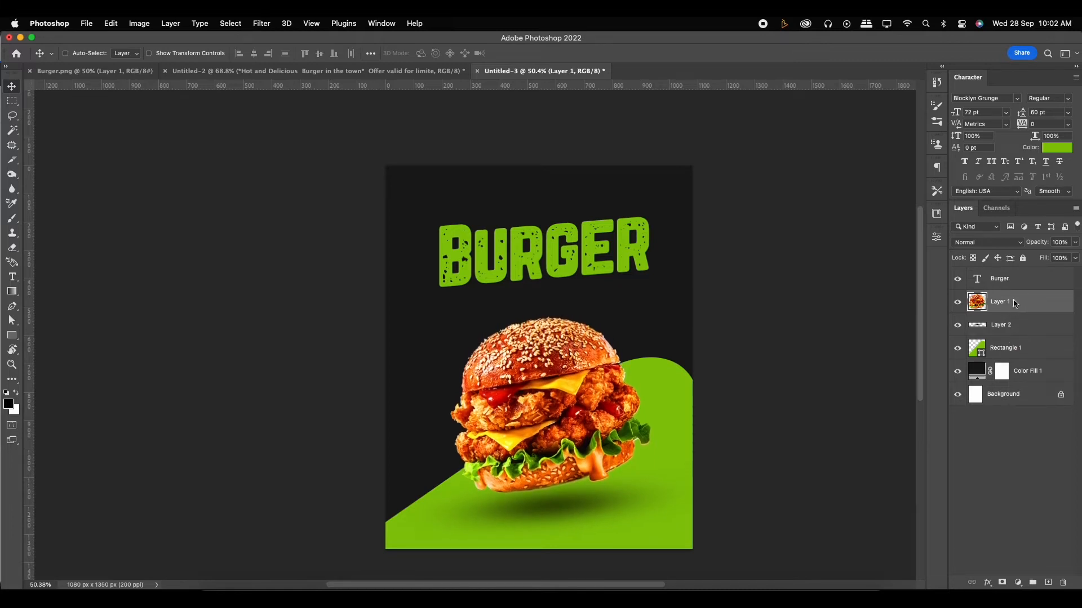
left_click(555, 332, "super")
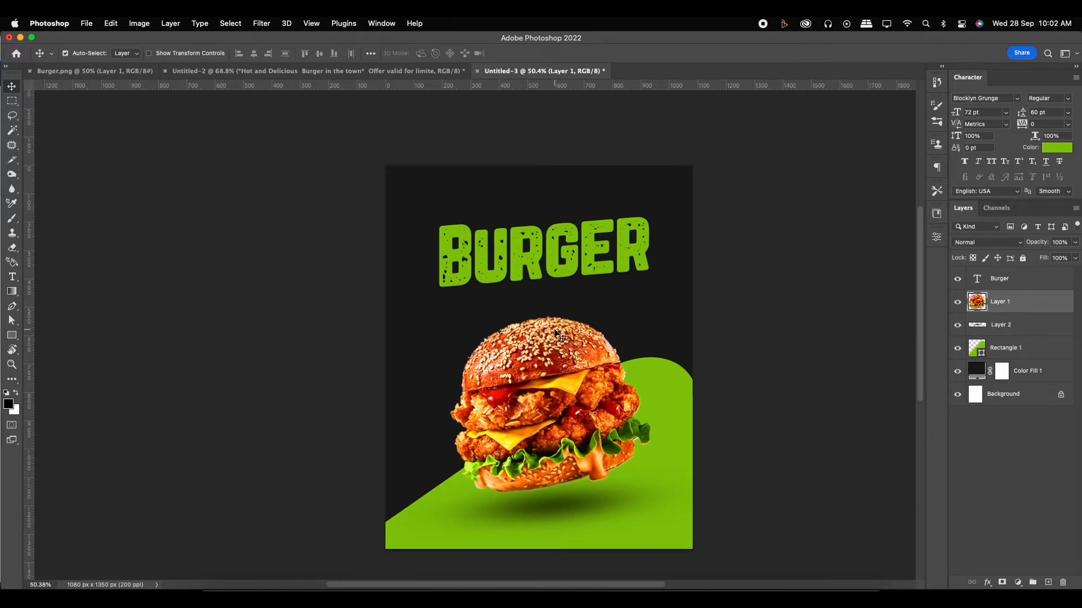
- Copy "Hot and Delicious" from the Untitled-2 text document and paste it as a new text layer between the title and the burger in Untitled-3
scroll(549, 296, "up", 2)
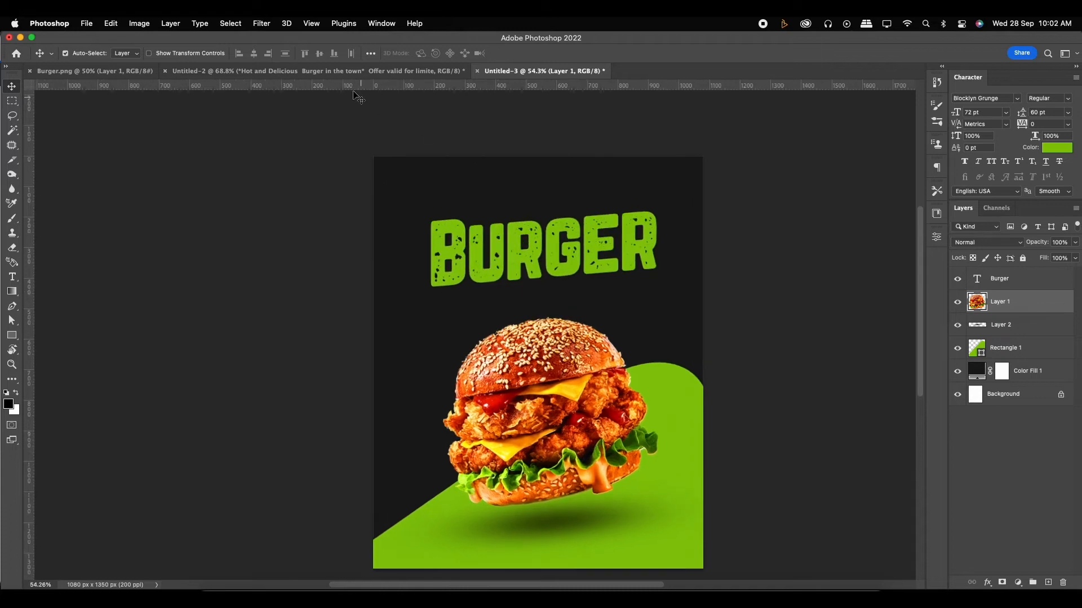
left_click(355, 71)
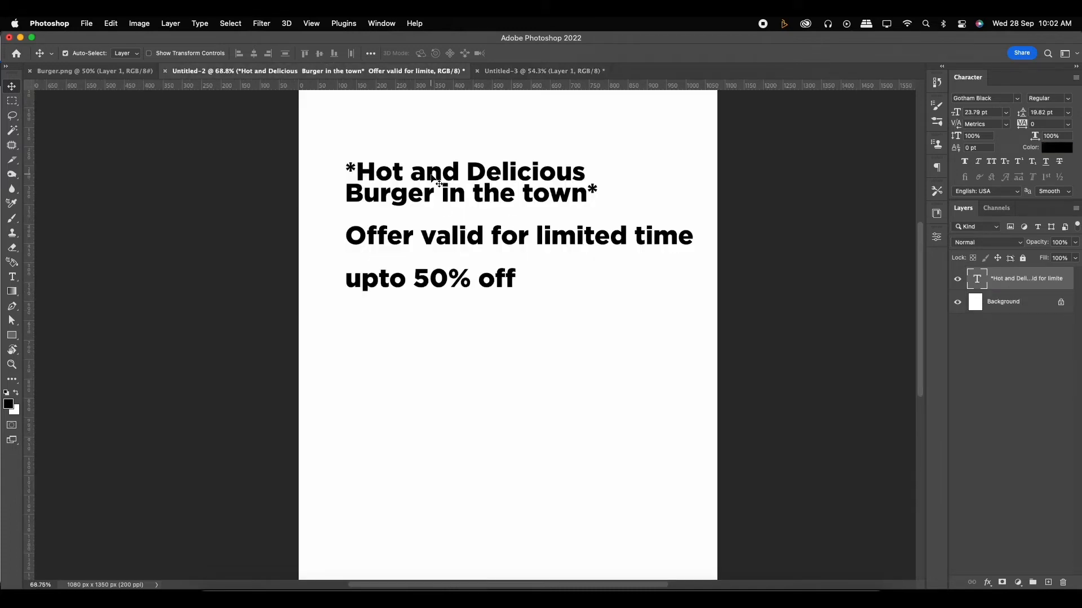
key("t")
left_click_drag(364, 170, 583, 173)
key("super+c")
left_click(509, 71)
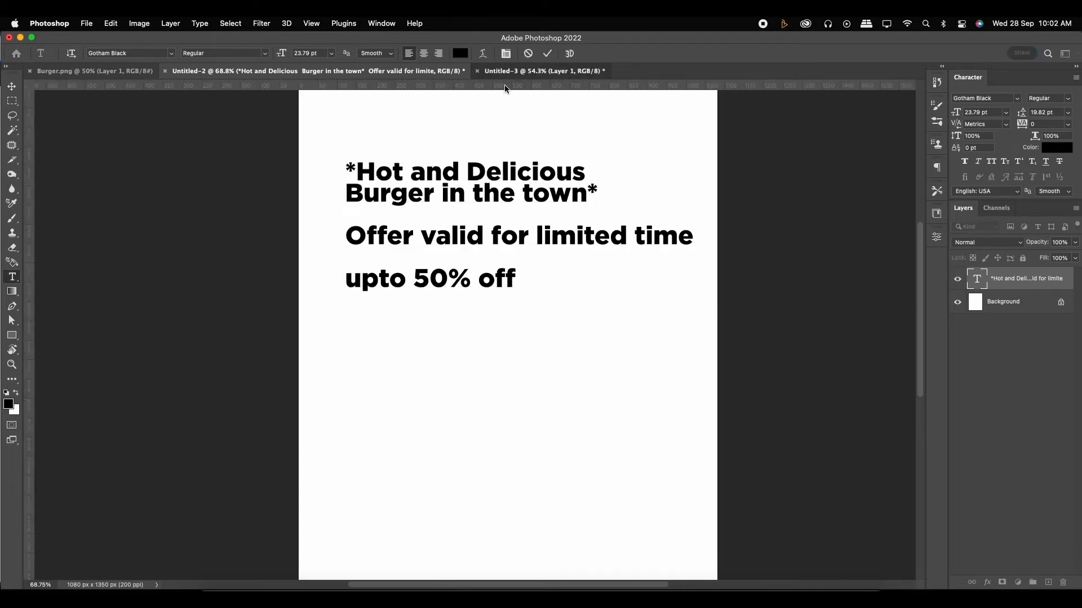
left_click(487, 312)
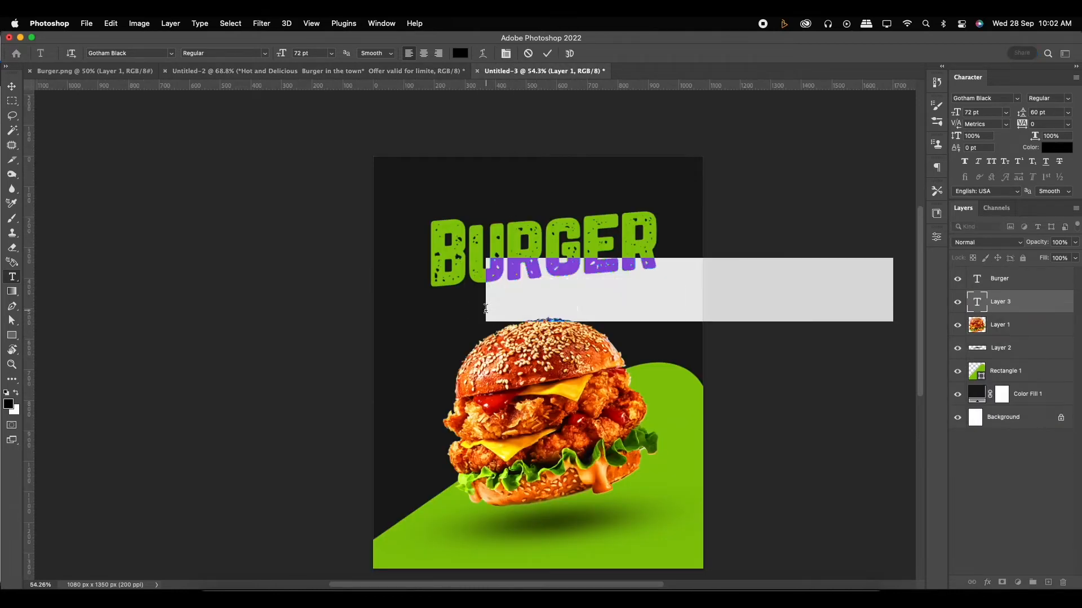
key("super+v")
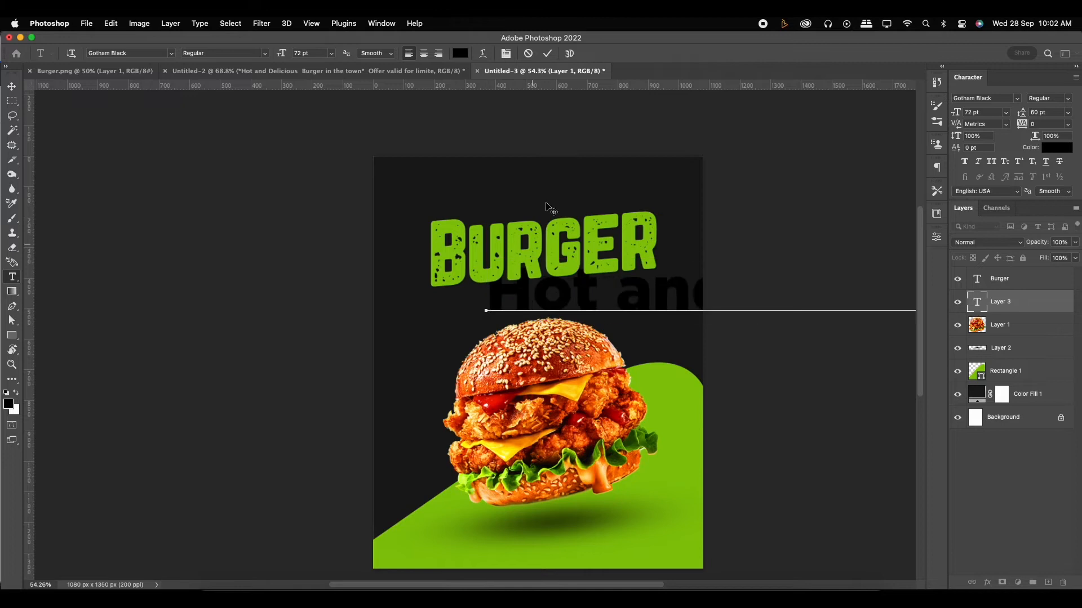
left_click(553, 57)
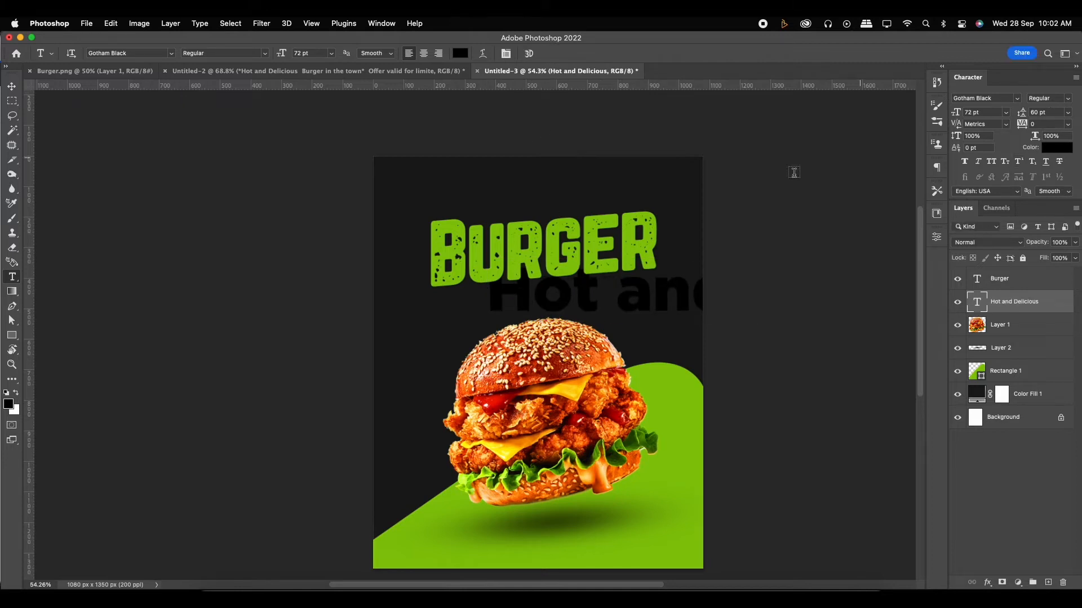
- Colour the "Hot and Delicious" text white (ffffff) and set its font to Adinda Melia
left_click(1063, 150)
left_click_drag(805, 259, 633, 180)
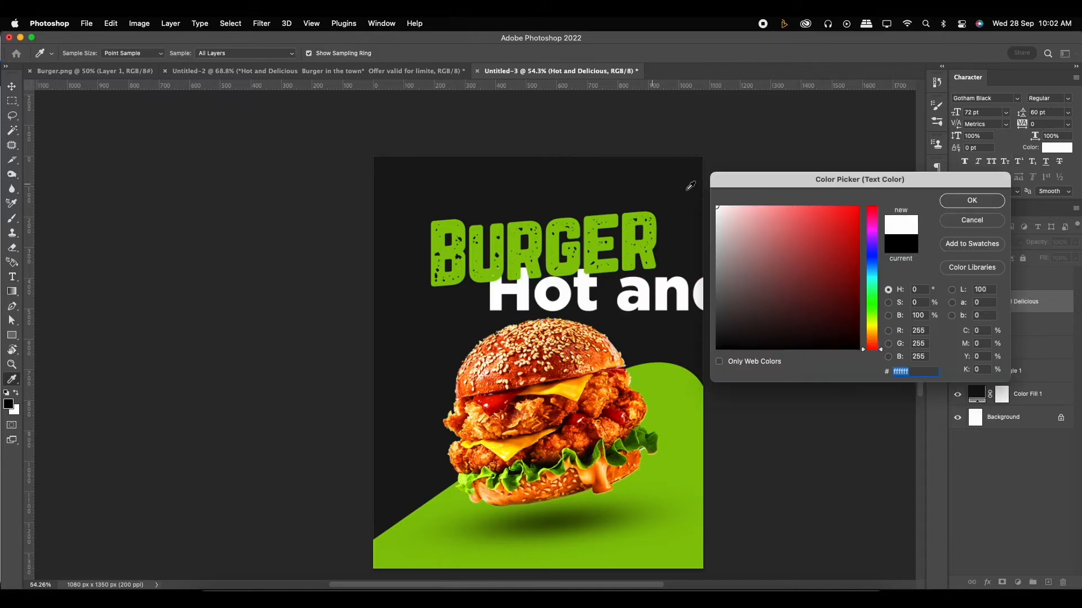
left_click(967, 204)
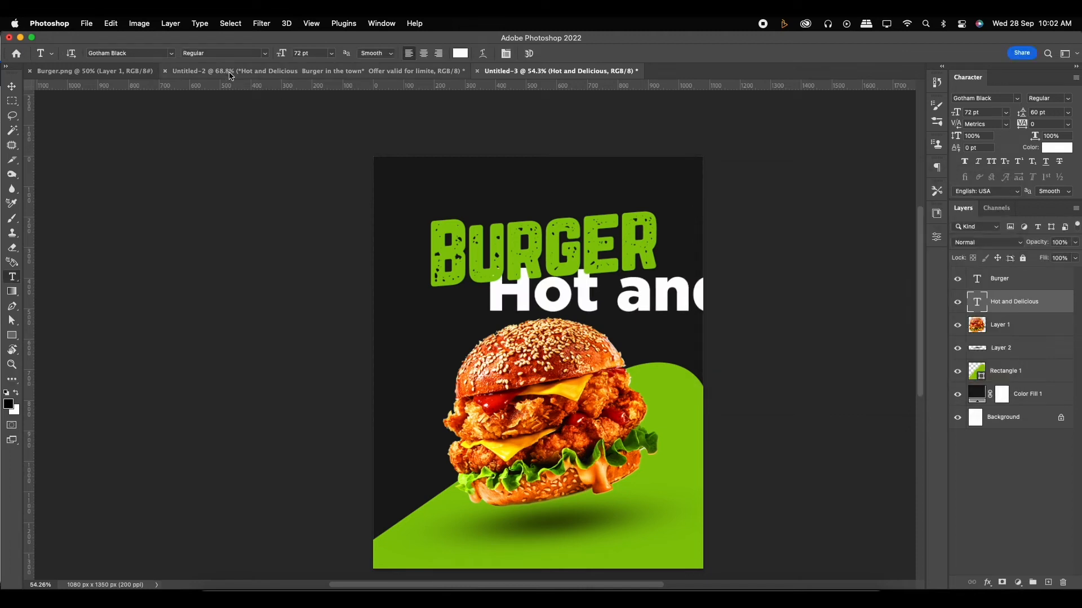
left_click(170, 53)
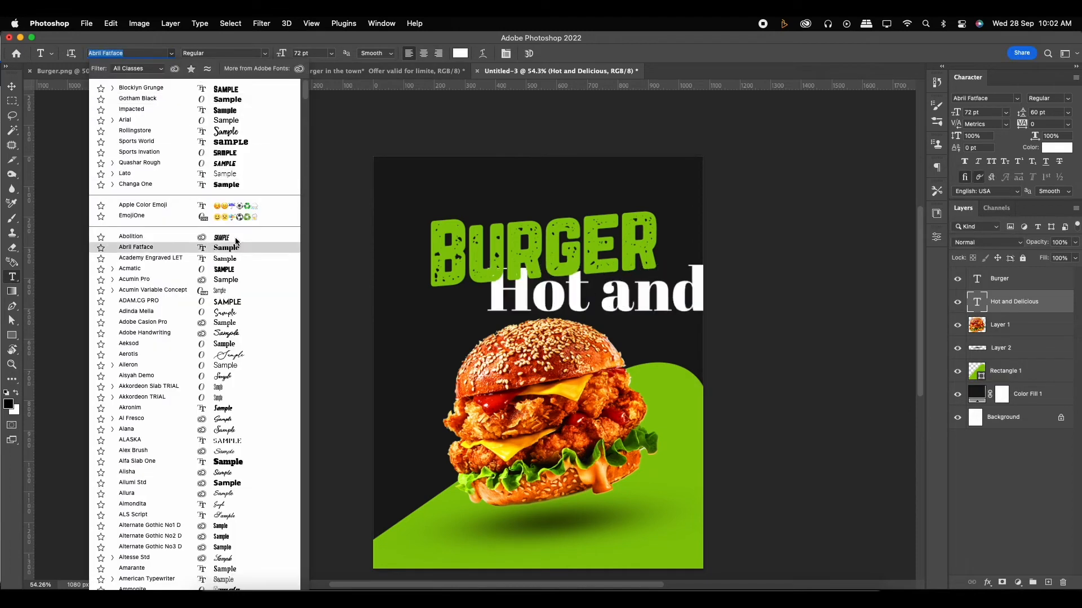
left_click(232, 312)
- Scale "Hot and Delicious" to about 30%, skew it vertically by about -4.2° to match the title's slope, and place it just above the title
left_click(11, 88)
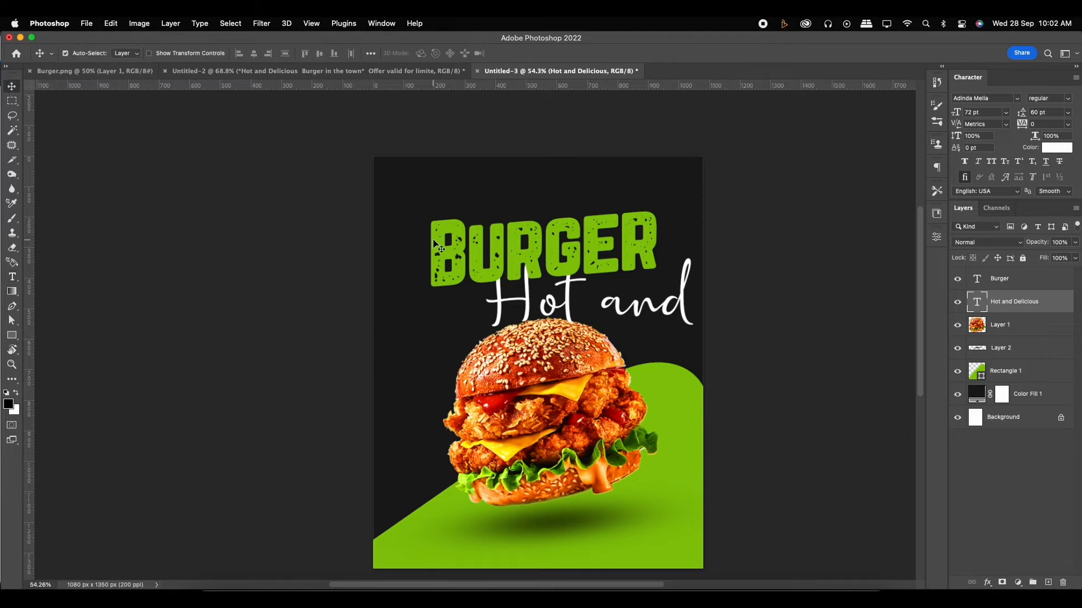
key("ctrl+t")
left_click_drag(486, 256, 704, 291)
left_click_drag(769, 312, 472, 225)
left_click_drag(644, 213, 537, 214)
scroll(610, 199, "up", 5)
key("Down")
key("Down")
key("Down")
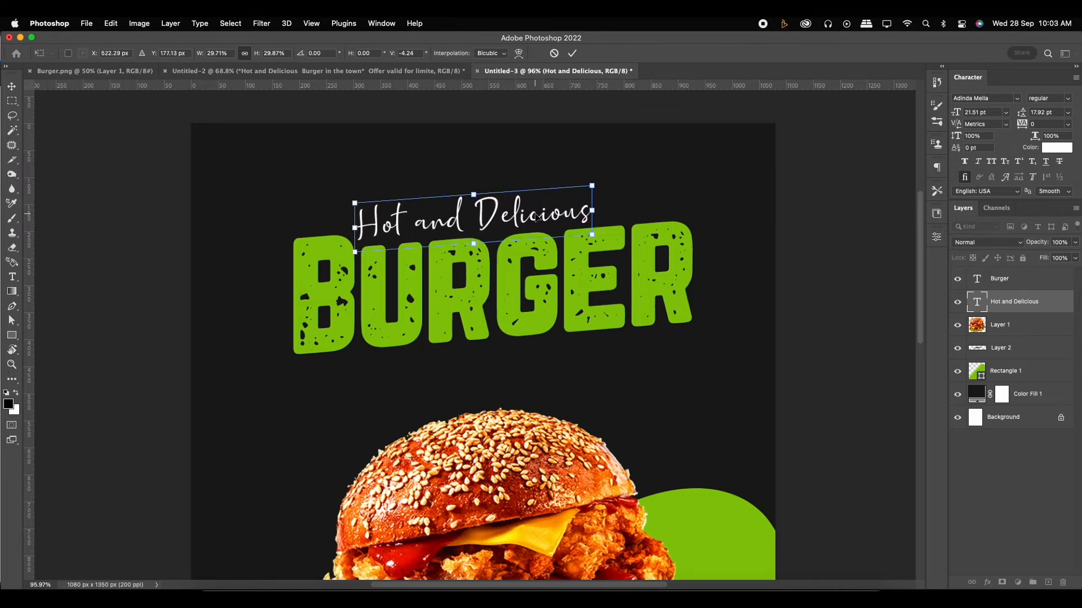
key("Return")
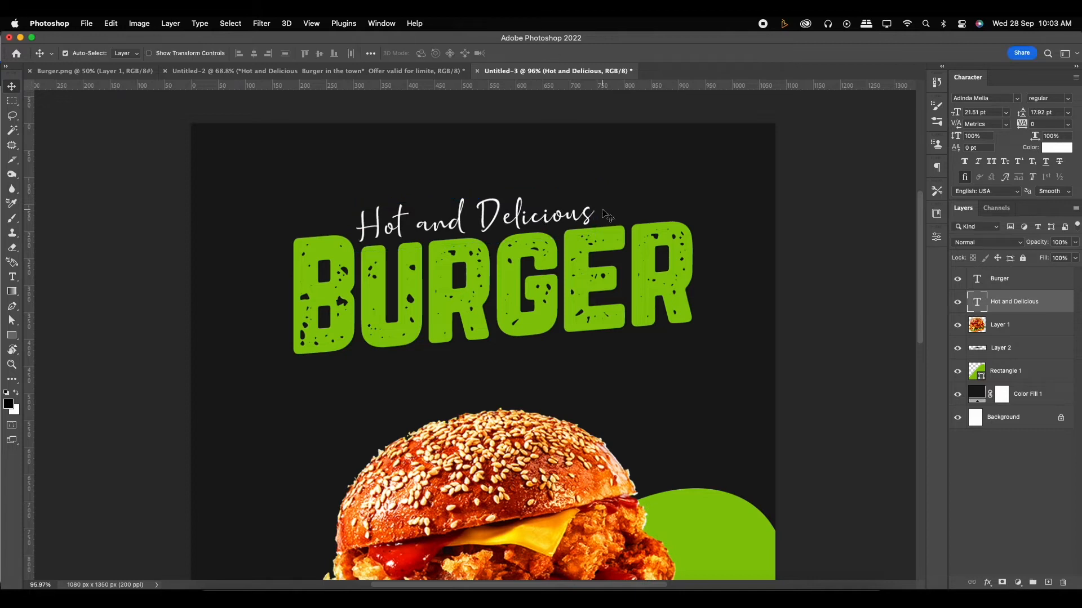
- Duplicate the "Hot and Delicious" text and place the copy below the title, slightly to the right
scroll(602, 214, "down", 3)
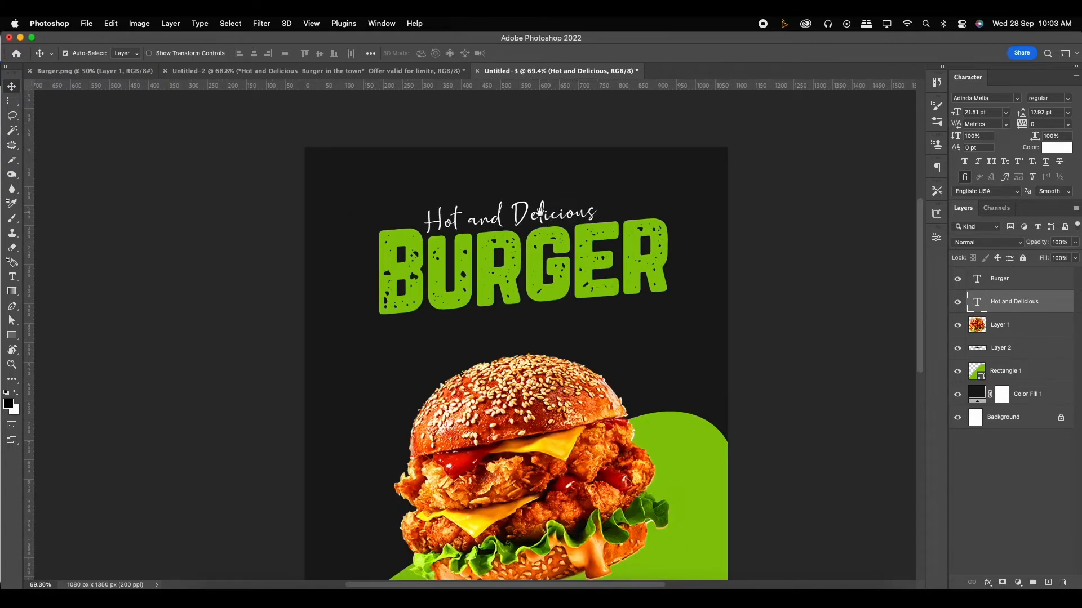
scroll(540, 212, "down", 1)
left_click_drag(542, 210, 570, 297)
scroll(570, 296, "up", 2)
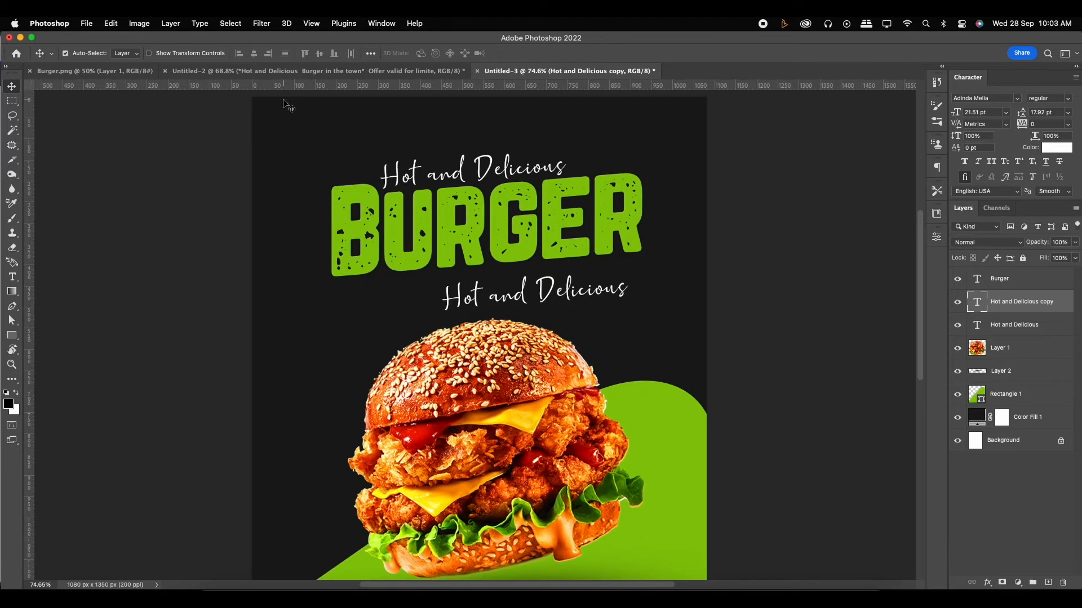
- Copy "in the town" from the Untitled-2 text document and paste it over the lower "Hot and Delicious" copy in Untitled-3
left_click(270, 74)
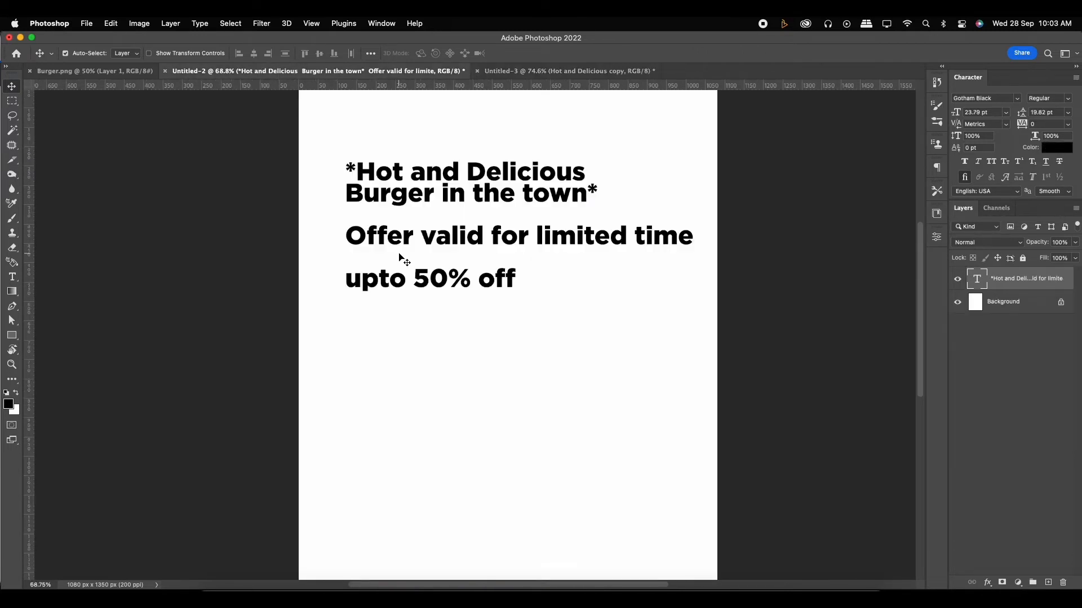
key("t")
left_click_drag(443, 191, 583, 192)
key("super+c")
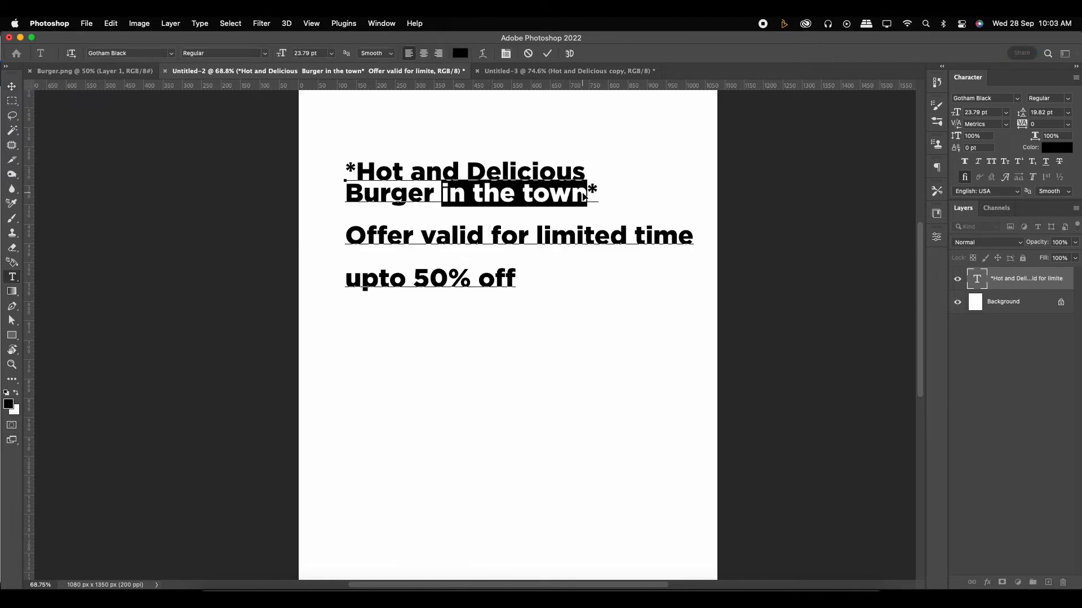
left_click(504, 71)
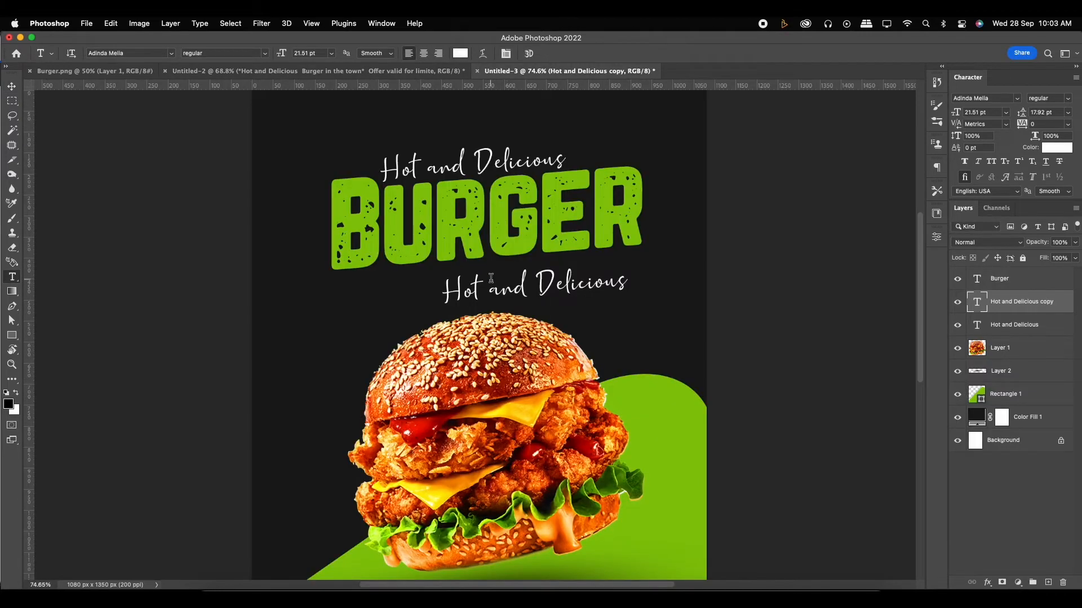
left_click_drag(452, 287, 635, 287)
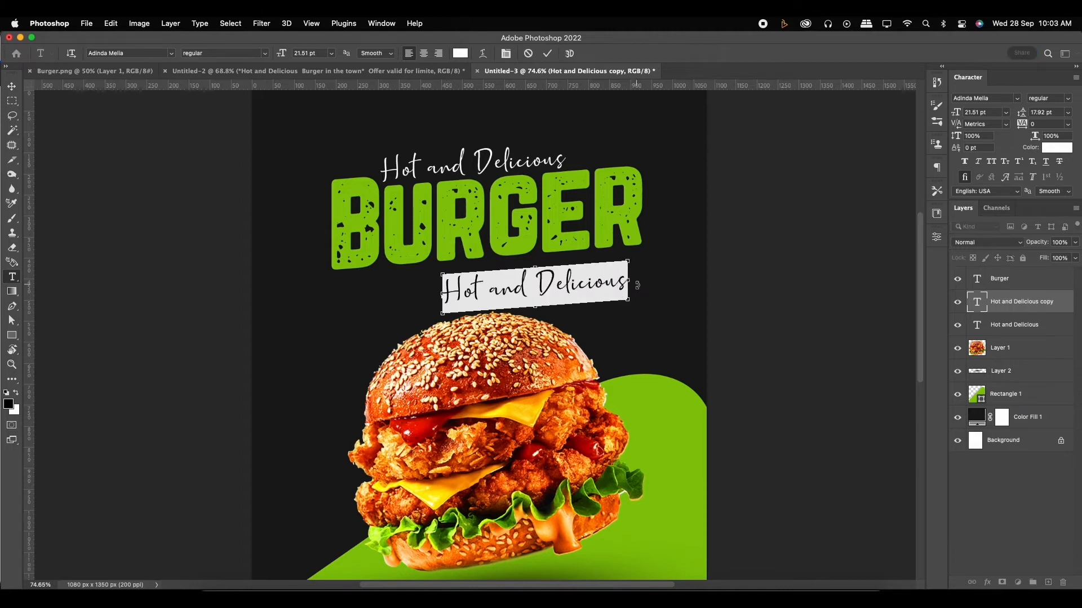
key("super+v")
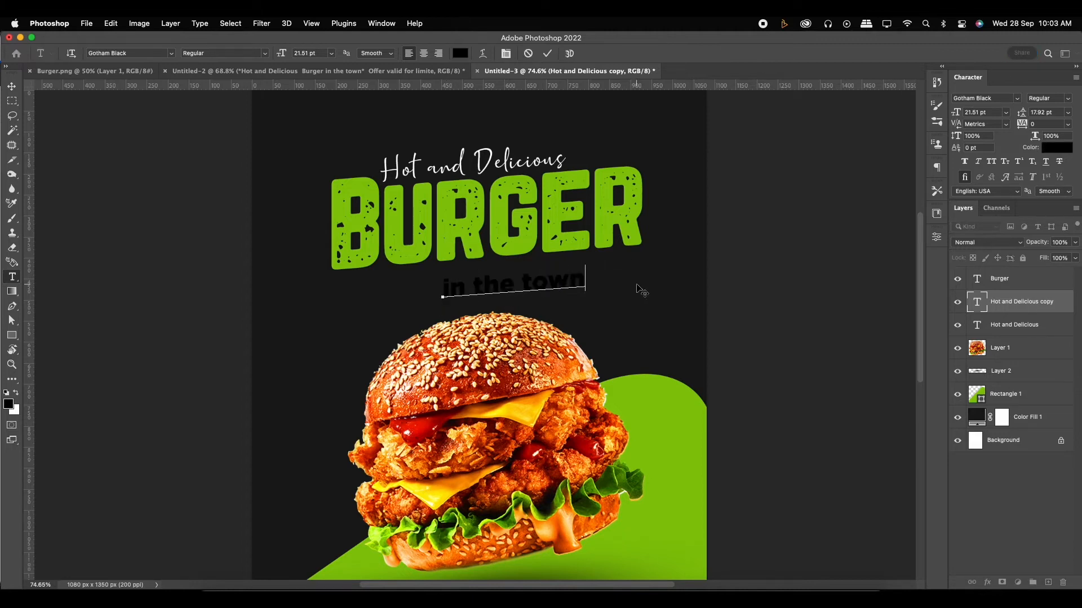
left_click(546, 54)
- Set the "in the town" text to the Adinda Melia font and colour it white
left_click(171, 54)
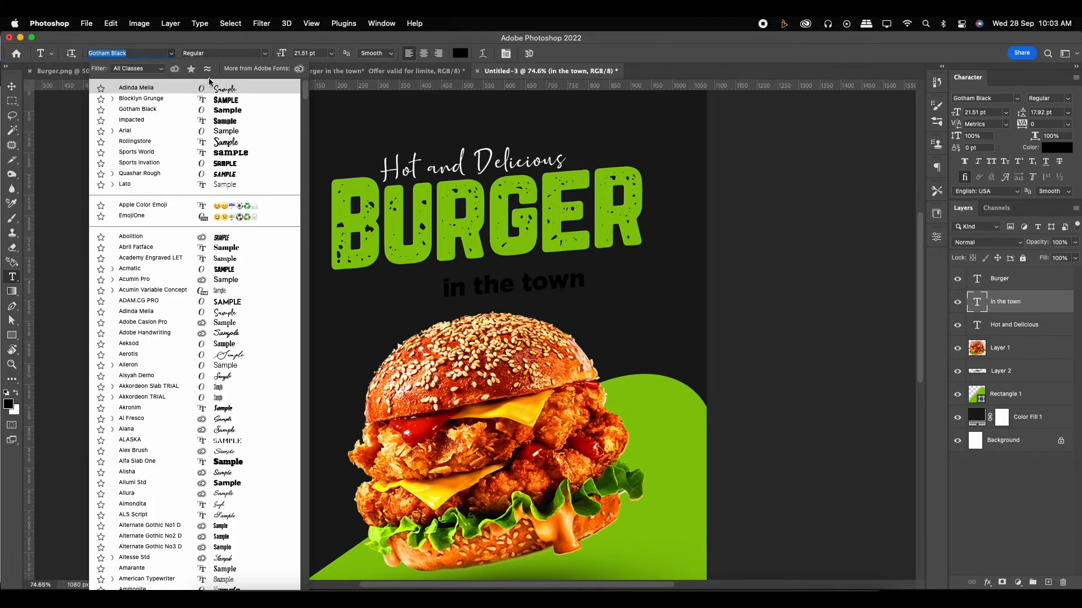
left_click(221, 88)
left_click(1051, 148)
left_click(727, 207)
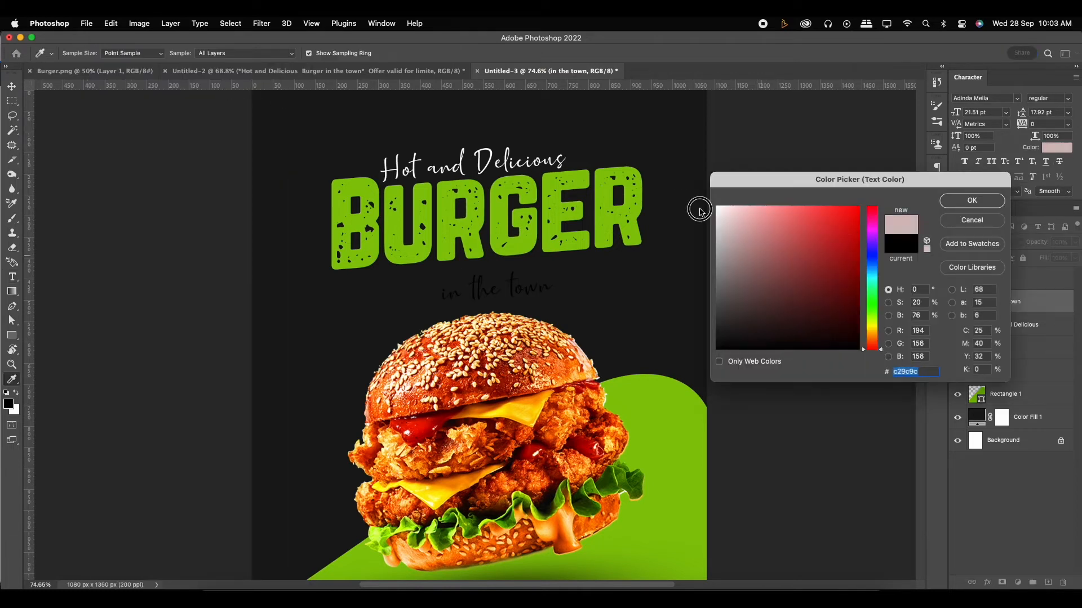
left_click(970, 198)
- Move the "in the town" text up and to the right so it sits directly beneath the title
left_click(12, 87)
scroll(461, 244, "up", 2)
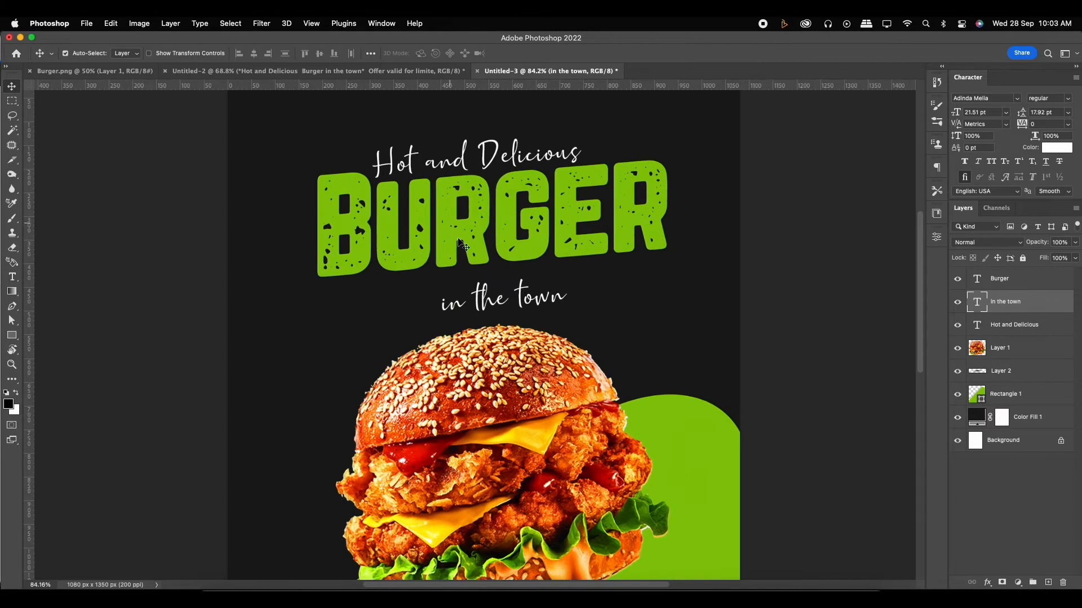
left_click_drag(523, 294, 568, 274)
left_click(568, 276)
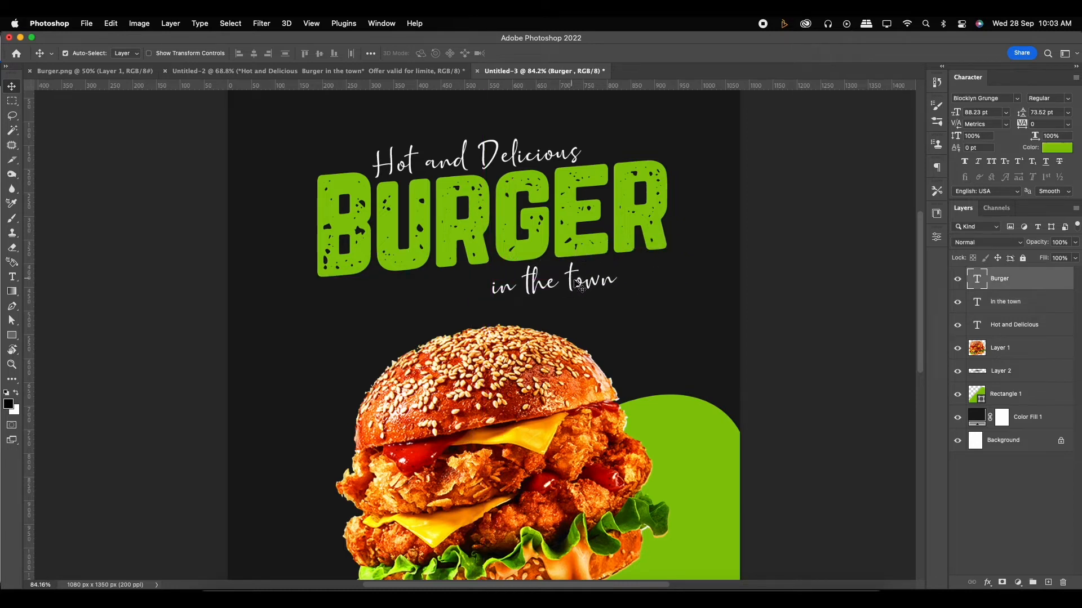
scroll(583, 283, "down", 1)
scroll(589, 290, "up", 1)
left_click_drag(570, 274, 574, 258)
key("super+z")
left_click(575, 289)
scroll(591, 287, "up", 3)
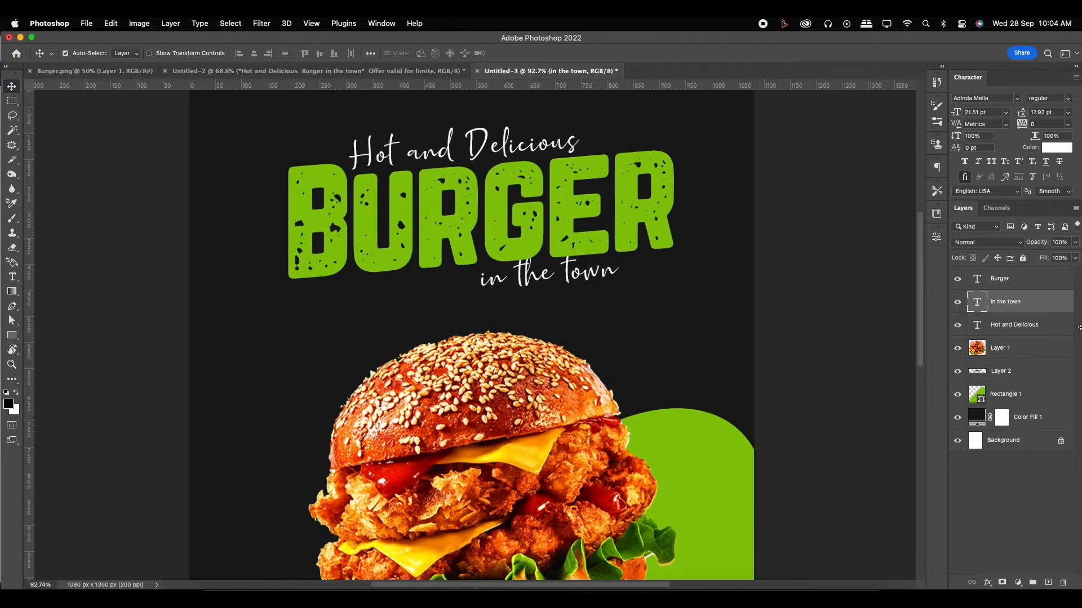
- Reorder the layers so "in the town" and "Hot and Delicious" both lie above the "Burger" title
left_click_drag(1032, 306, 1041, 283)
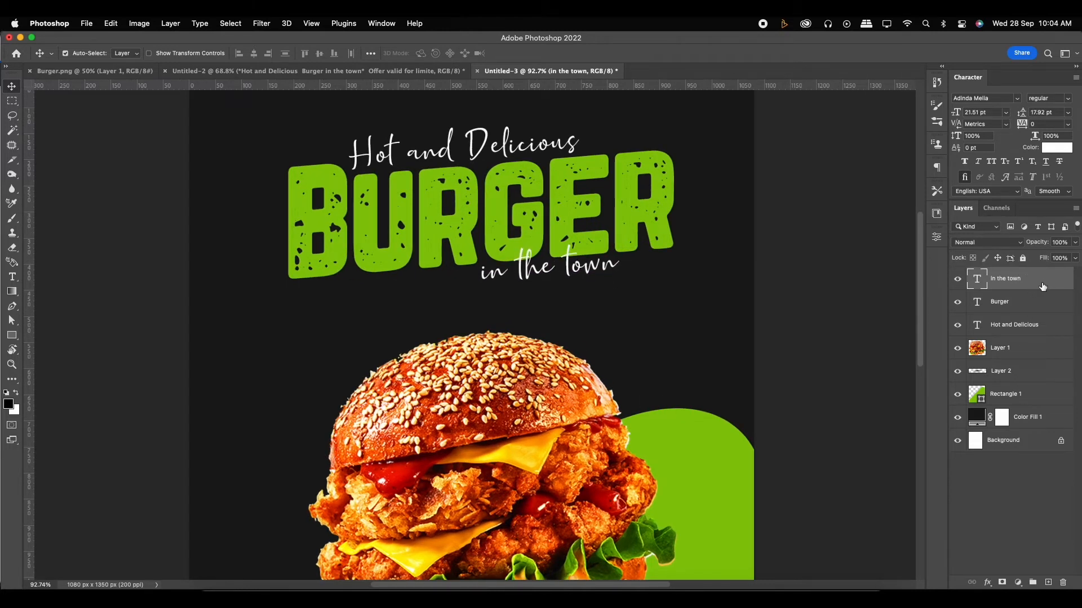
scroll(518, 270, "up", 2)
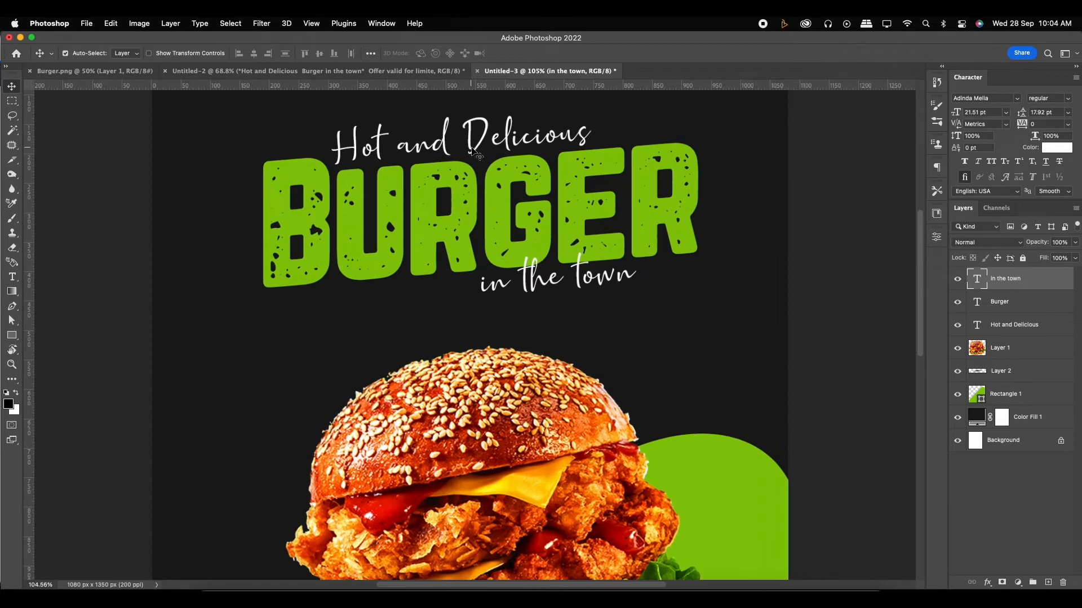
left_click(474, 151)
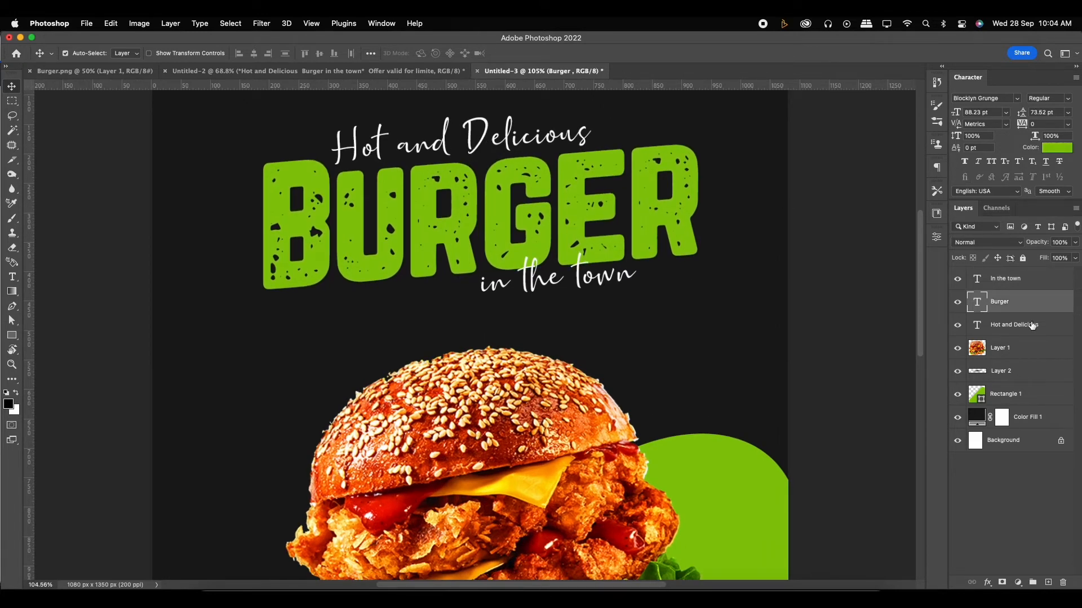
left_click(1018, 331)
left_click_drag(1019, 331, 1021, 306)
left_click(1018, 332)
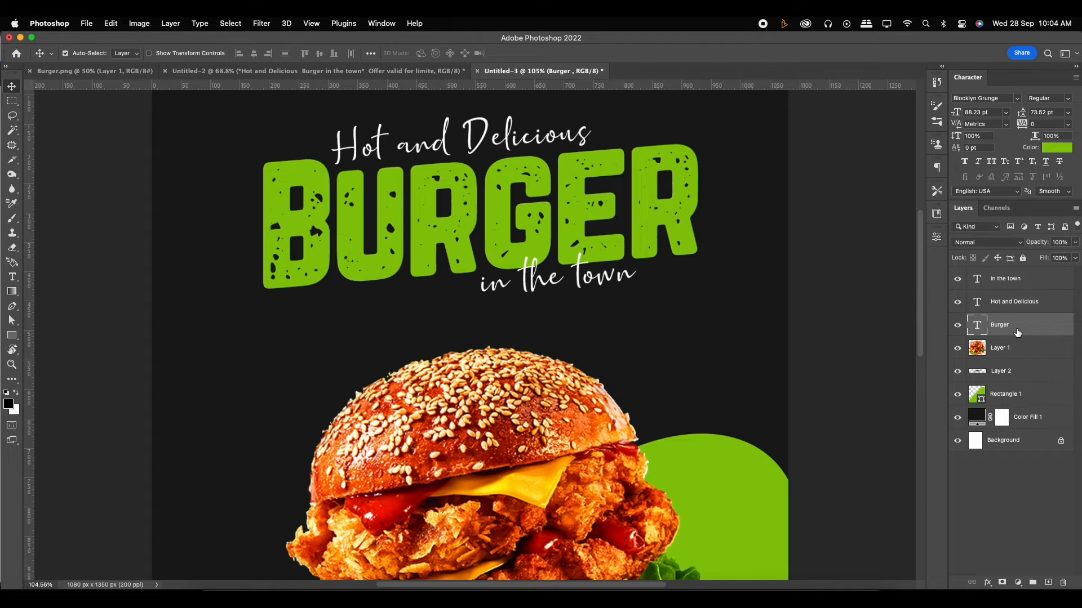
- Shift the "in the town" text further right, towards the end of the "Burger" title
left_click(1014, 287)
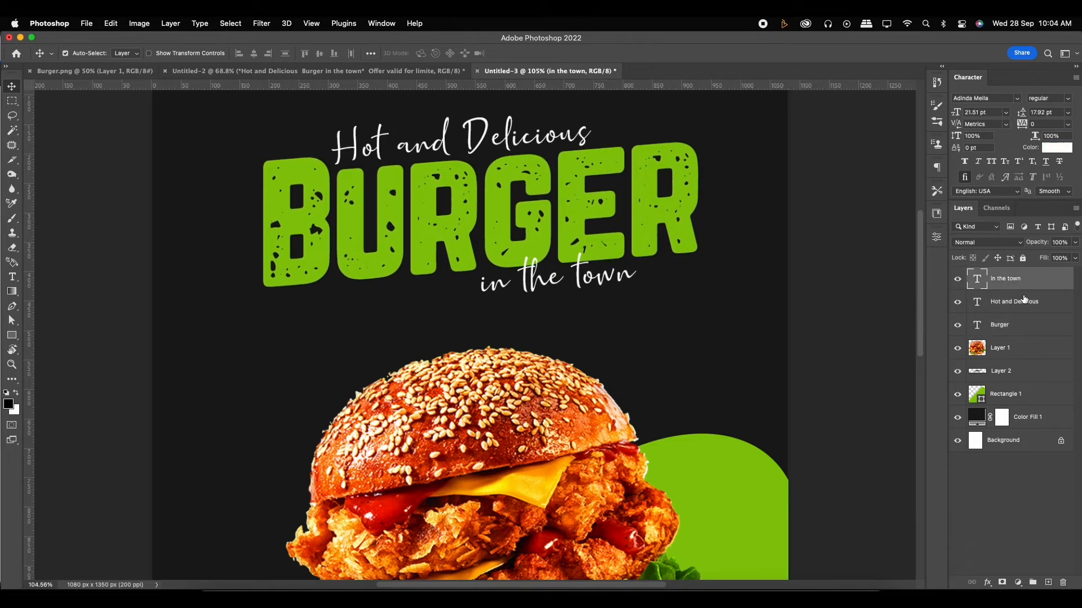
left_click(1024, 302)
left_click(1015, 327)
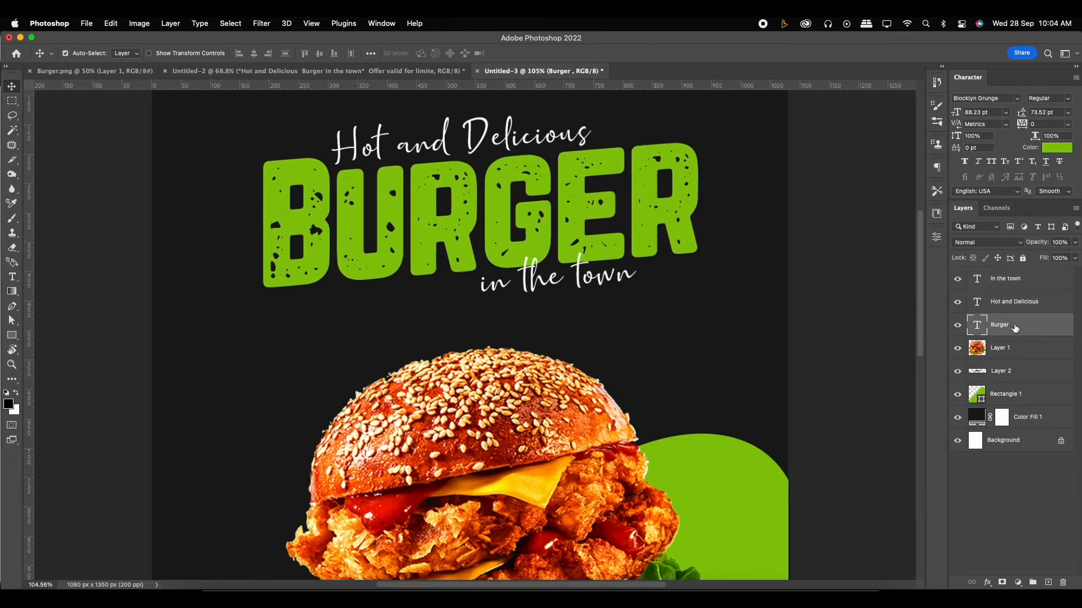
left_click(1014, 307)
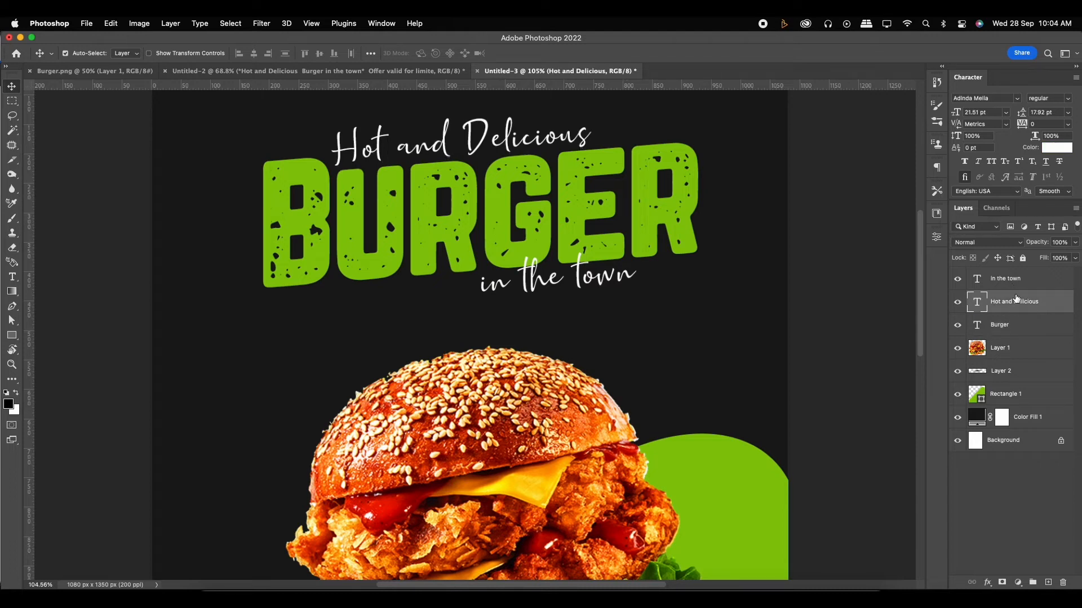
left_click_drag(540, 289, 573, 275)
scroll(634, 294, "down", 2)
scroll(633, 294, "down", 3)
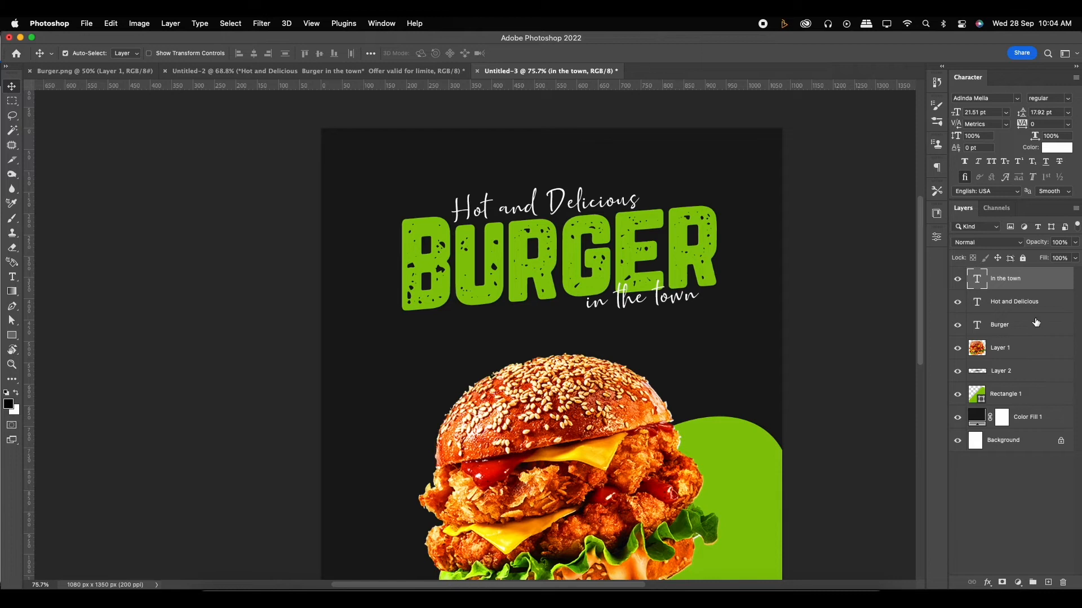
- Transform the three headline text layers together and move them down slightly, closer to the burger
left_click(1036, 322, "shift")
left_click_drag(585, 299, 586, 293)
key("super+t")
left_click_drag(714, 305, 715, 306)
left_click_drag(685, 268, 685, 288)
key("Return")
scroll(654, 265, "down", 2)
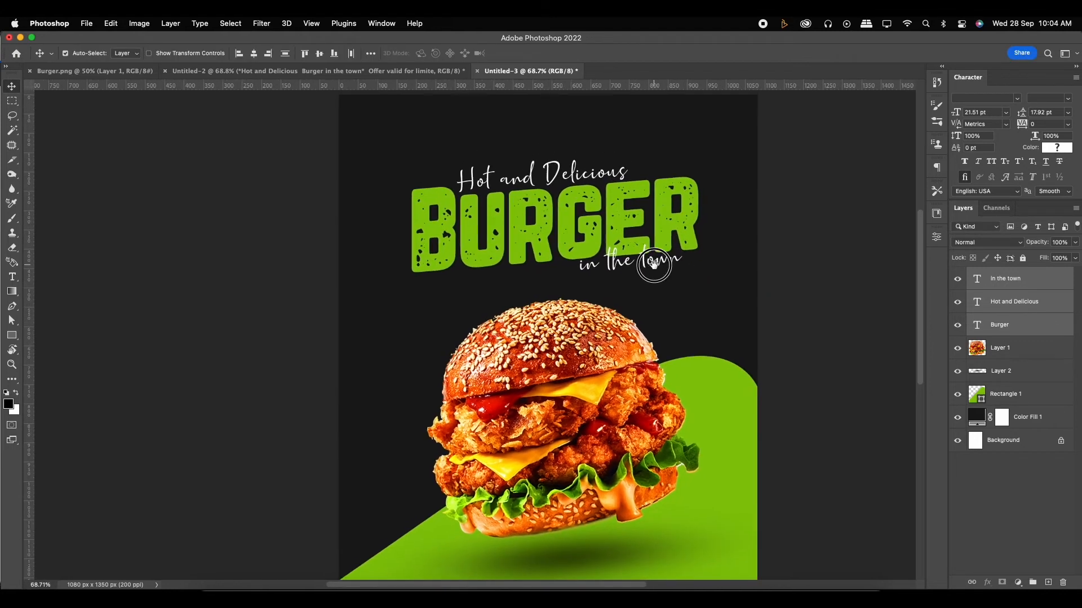
scroll(659, 272, "down", 2)
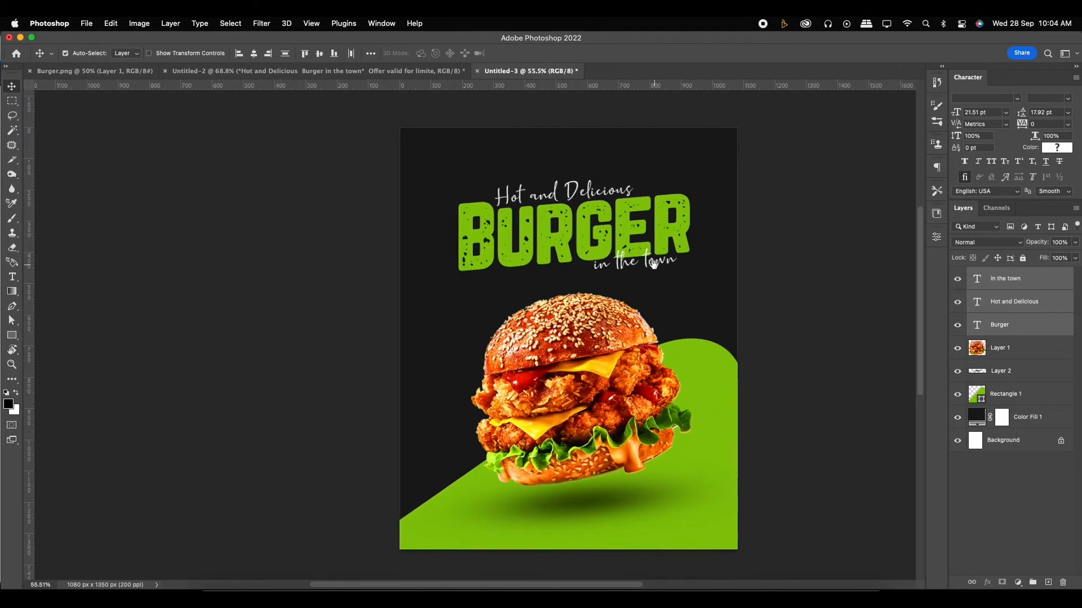
scroll(607, 267, "up", 1)
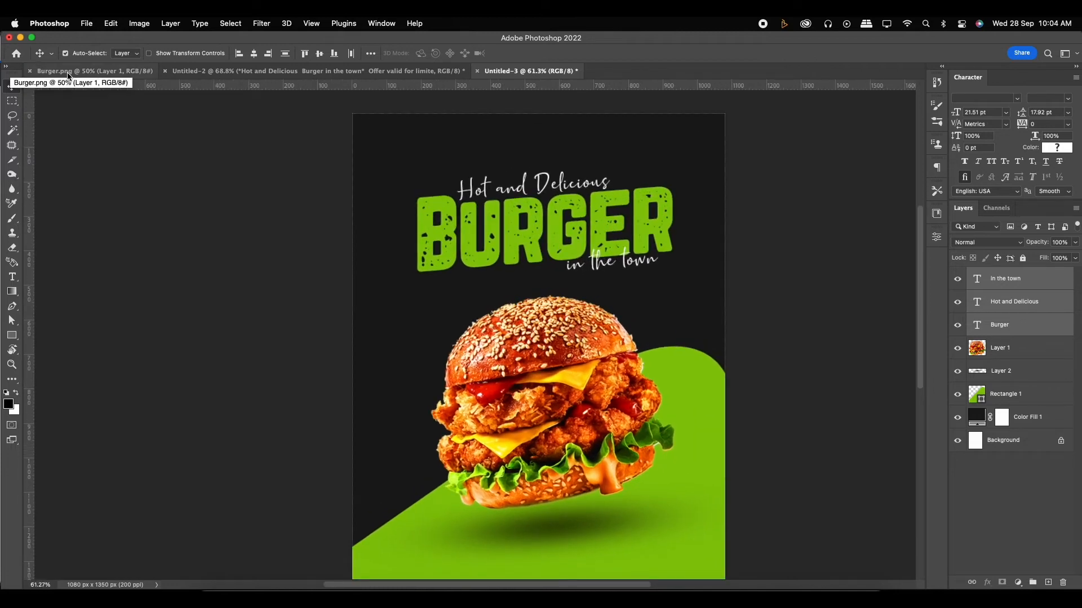
- Duplicate the "Burger" title below itself, to the left, and change the copy's text to "50%"
left_click(236, 71)
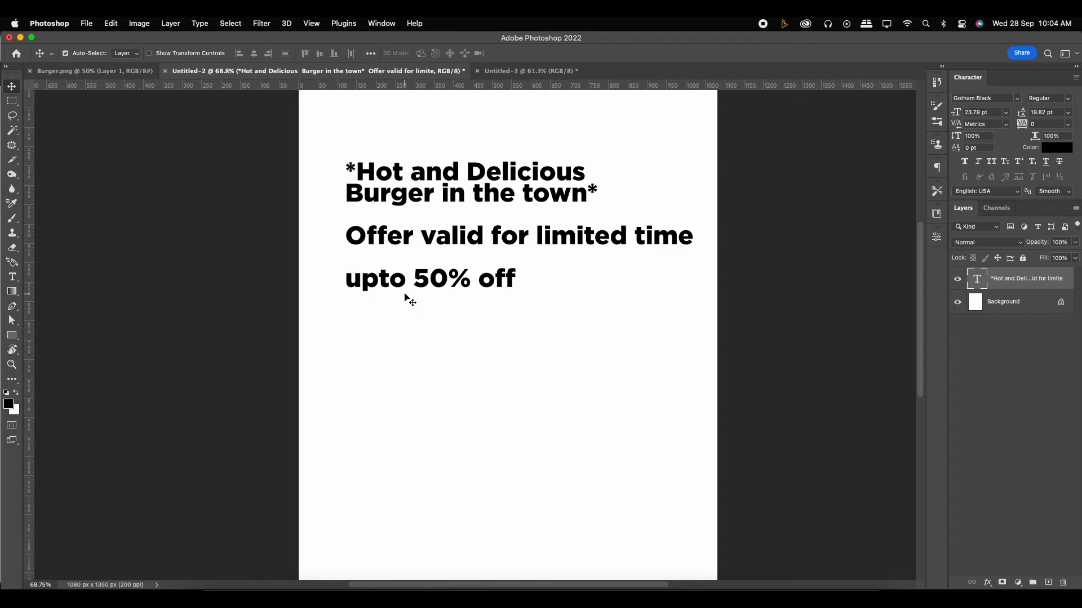
left_click(522, 71)
left_click(529, 244)
left_click_drag(527, 243, 478, 327)
double_click(477, 325)
type("50")
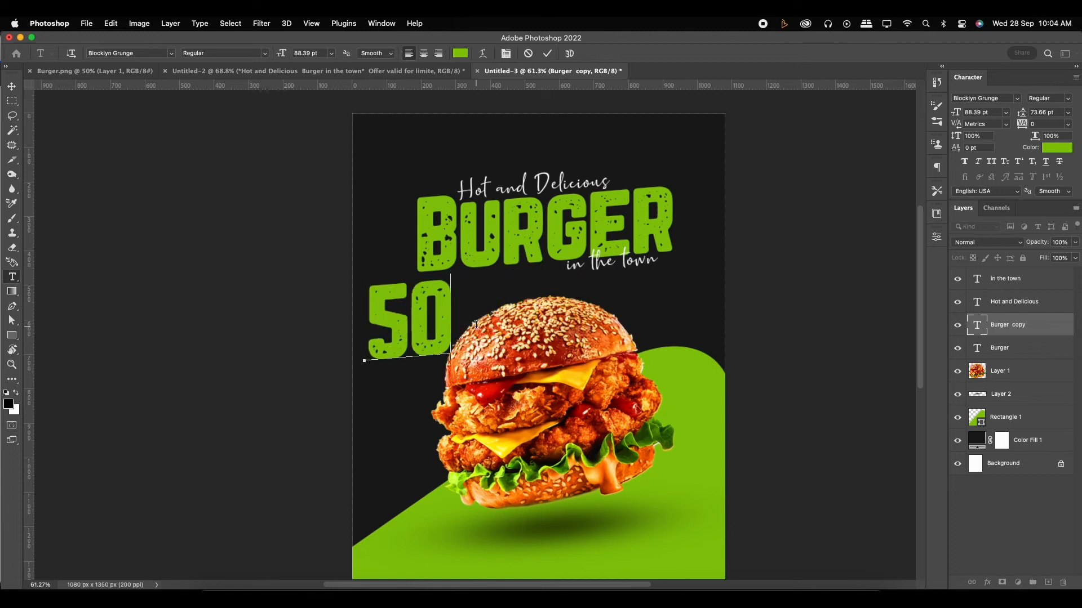
type("%")
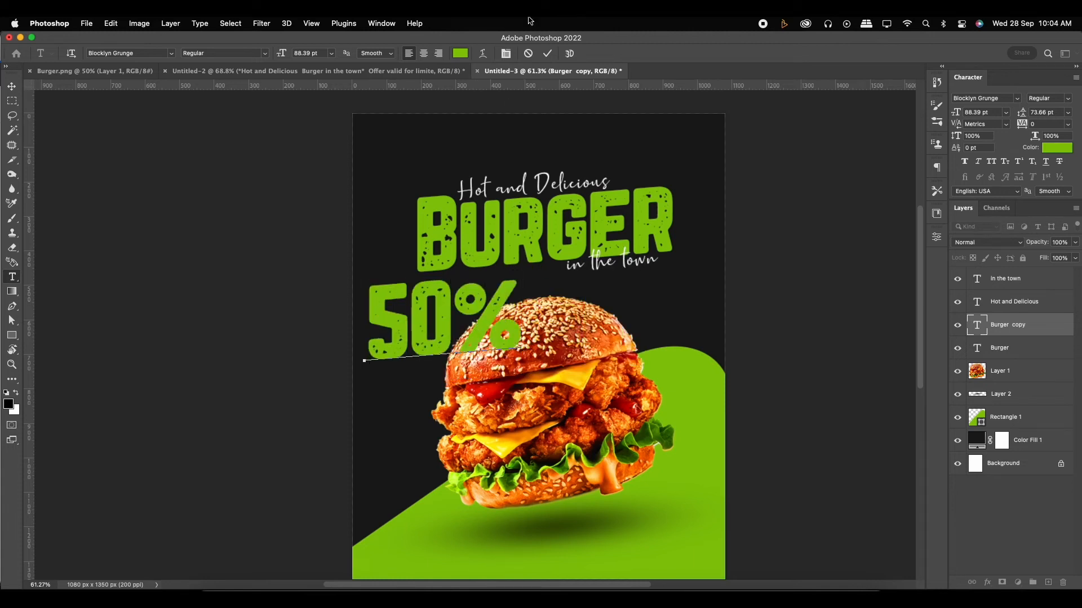
left_click(547, 54)
- Scale the "50%" text down to about 32.3 pt and place it to the left of the burger
left_click(13, 88)
key("super+t")
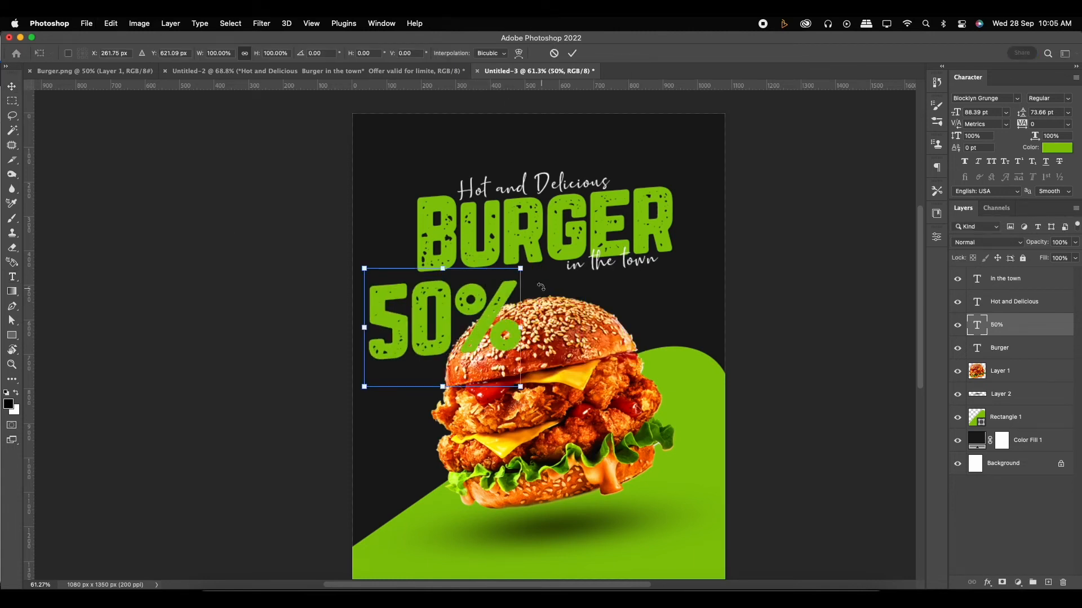
left_click_drag(518, 273, 431, 320)
key("super+z")
key("Return")
scroll(419, 353, "up", 5)
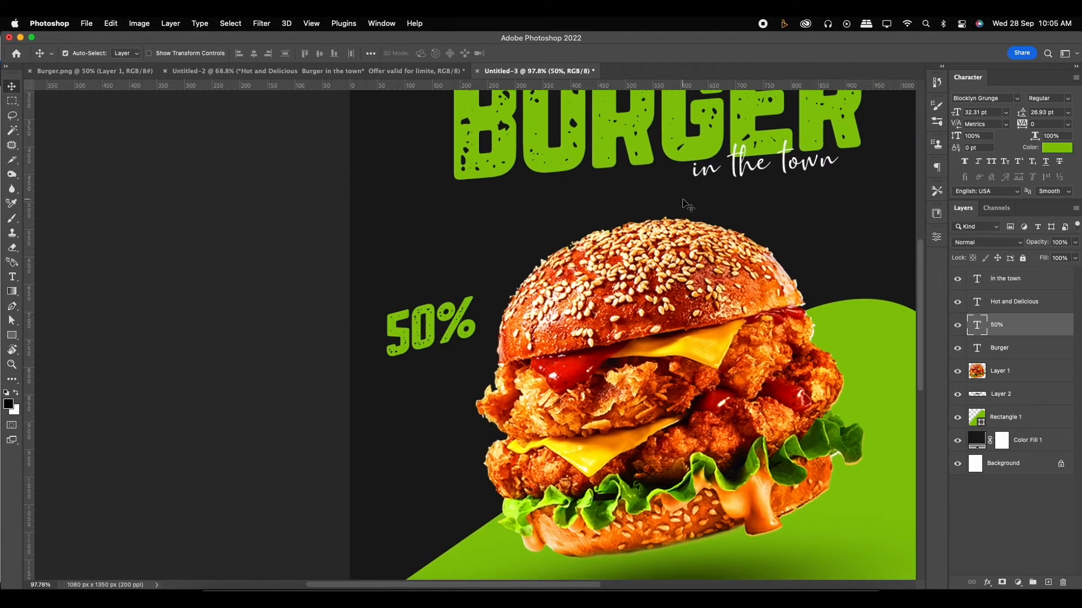
- Duplicate the "in the town" text, change the copy to "off" and position it under "50%"
left_click(738, 179)
left_click_drag(739, 180, 420, 398)
double_click(414, 380)
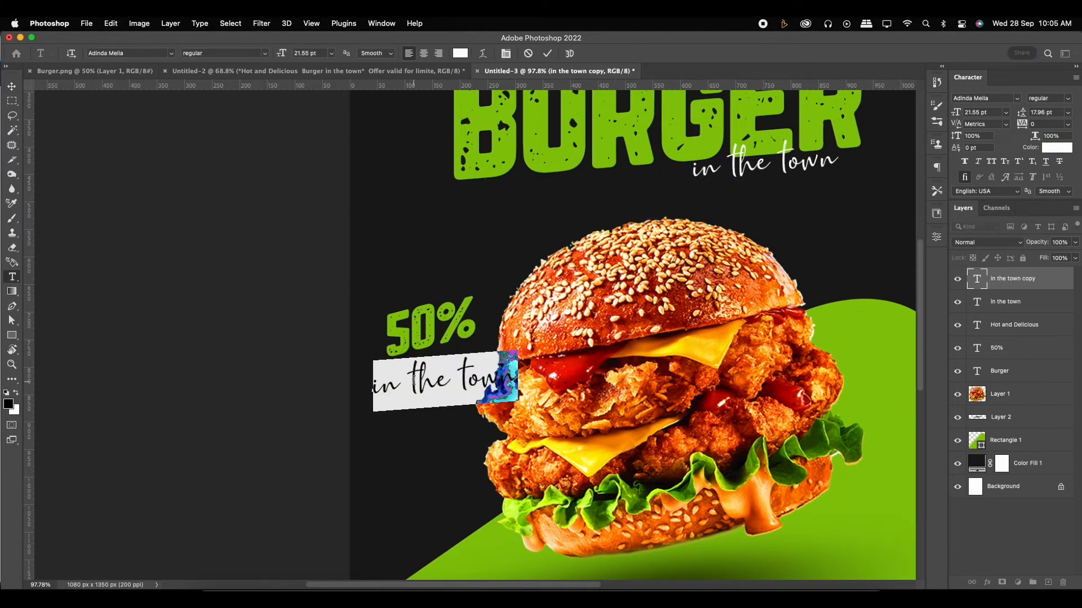
key("BackSpace")
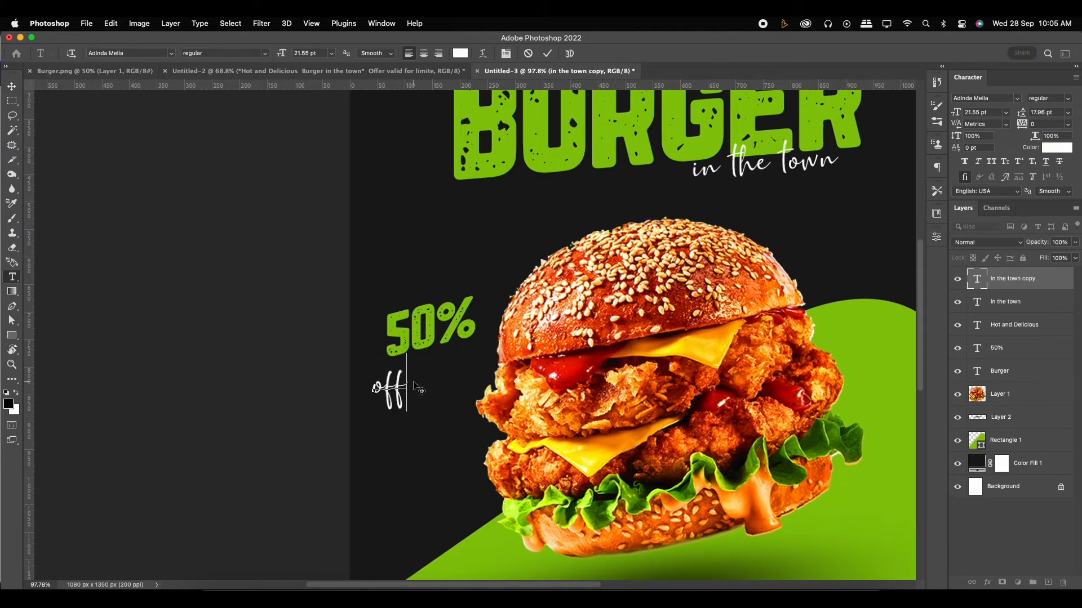
left_click(547, 53)
key("v")
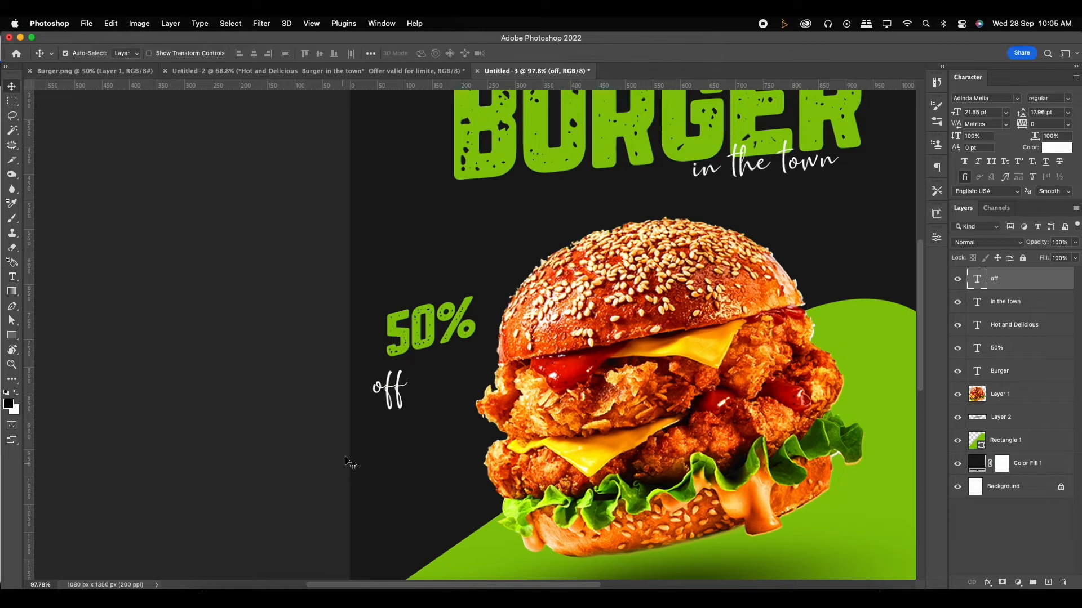
left_click_drag(403, 387, 439, 376)
scroll(369, 152, "up", 3)
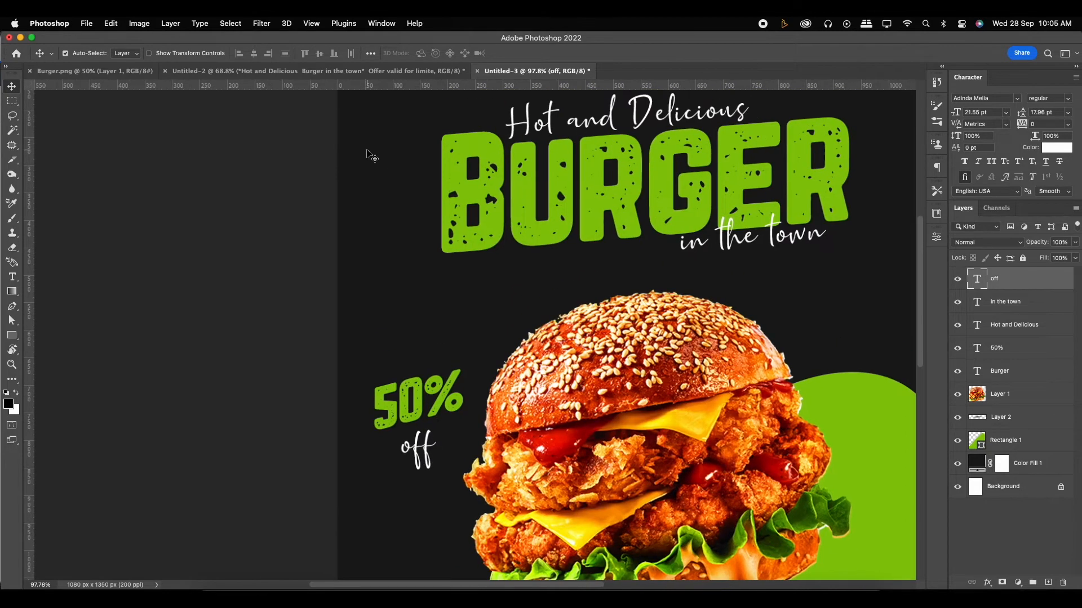
- Duplicate the "off" text above "50%" and change the copy's wording to "upto"
left_click(331, 73)
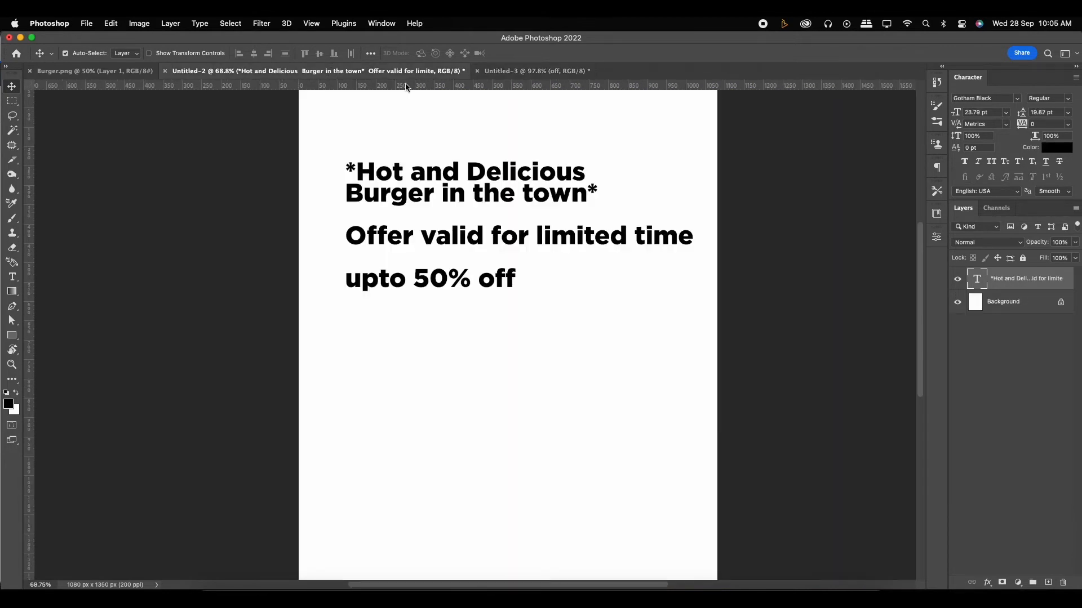
left_click(510, 72)
left_click_drag(402, 451, 399, 330)
double_click(398, 329)
type("upto")
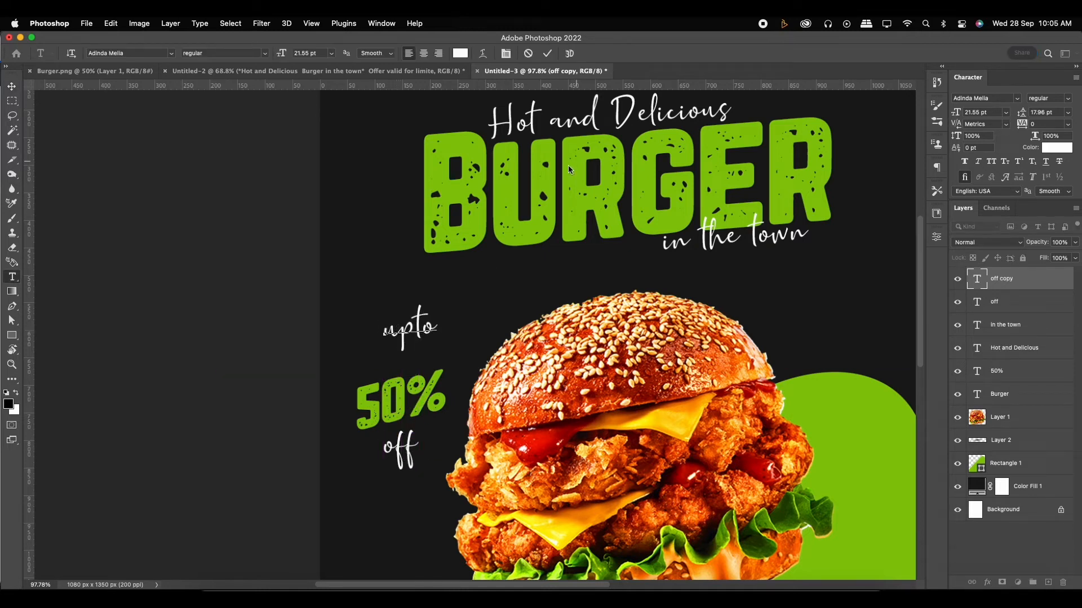
left_click(547, 53)
key("v")
- Move "upto" against the upper-left corner of "50%" and "off" against its lower-right corner
left_click_drag(420, 325, 386, 364)
scroll(366, 375, "up", 5)
left_click_drag(445, 544, 481, 482)
scroll(482, 485, "down", 5)
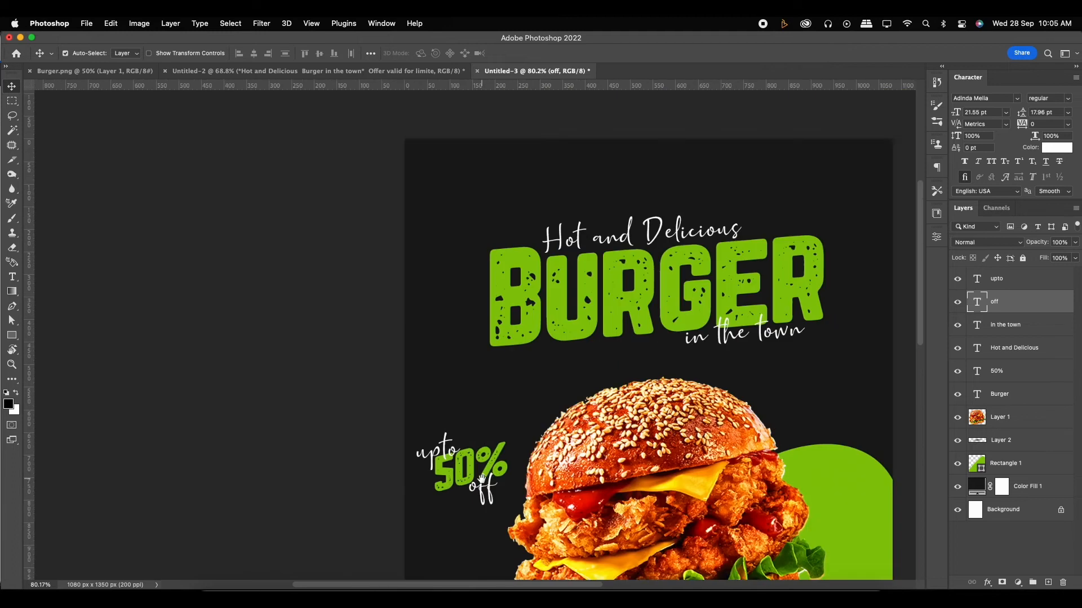
scroll(482, 485, "down", 2)
scroll(449, 437, "up", 2)
- Fine-tune the position of "off" by shifting it slightly right and down beneath the percent sign
left_click_drag(443, 437, 453, 440)
key("Down")
key("Down")
key("Down")
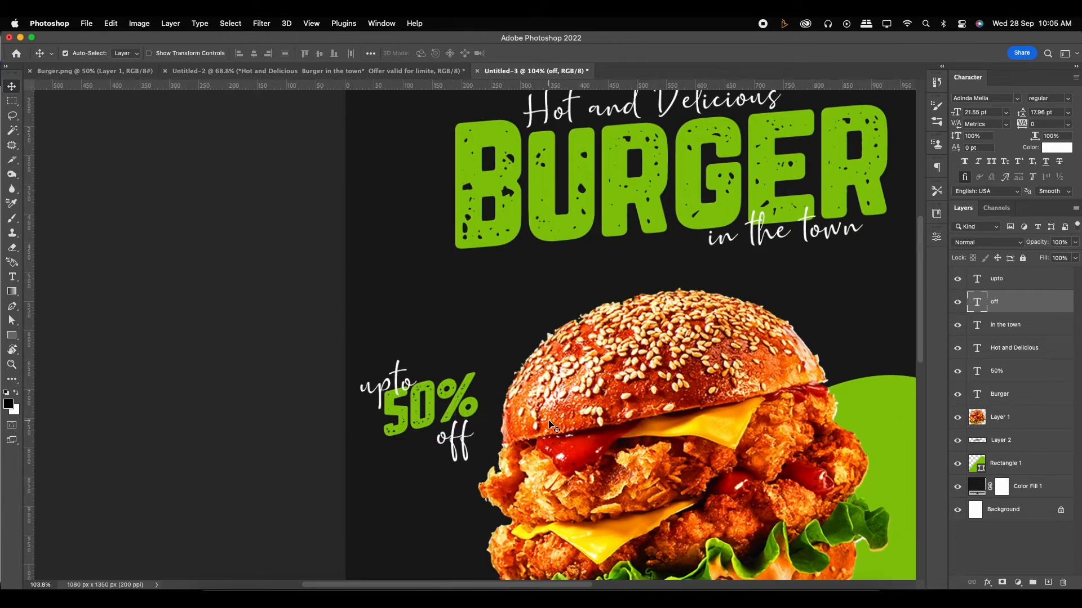
key("Left")
key("Left")
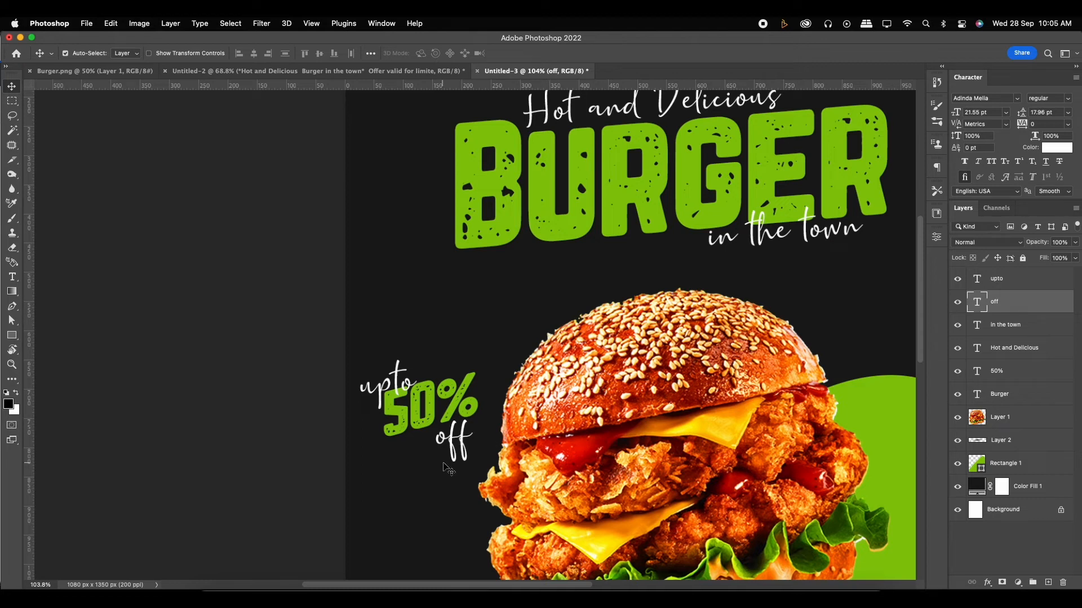
- Lasso the small curved arrow in the upper-left corner of arrows.png and paste it into the burger poster document
left_click(405, 384)
scroll(404, 296, "down", 3)
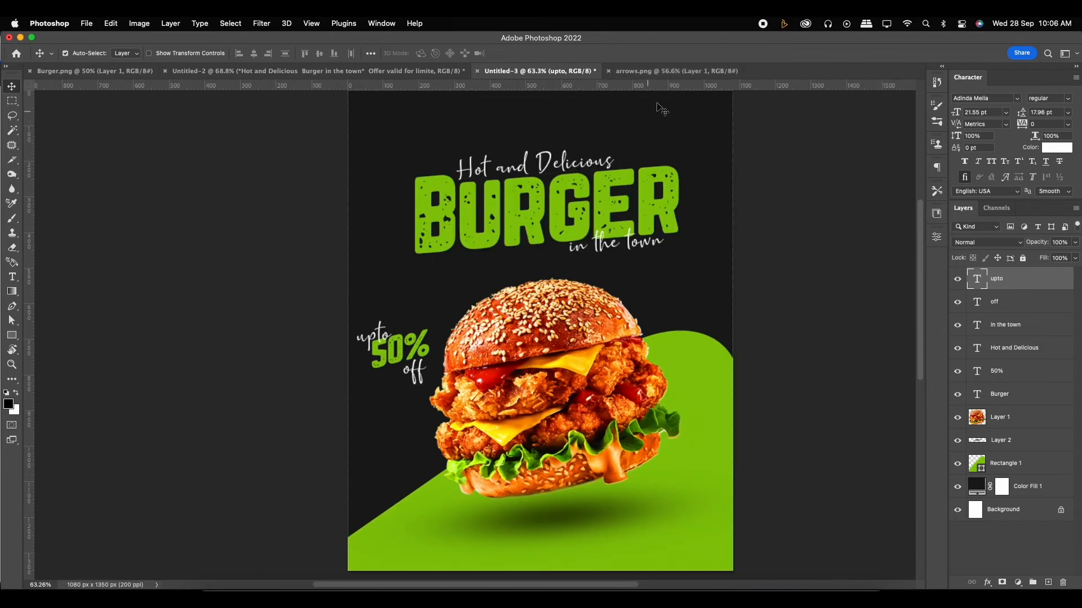
left_click(650, 72)
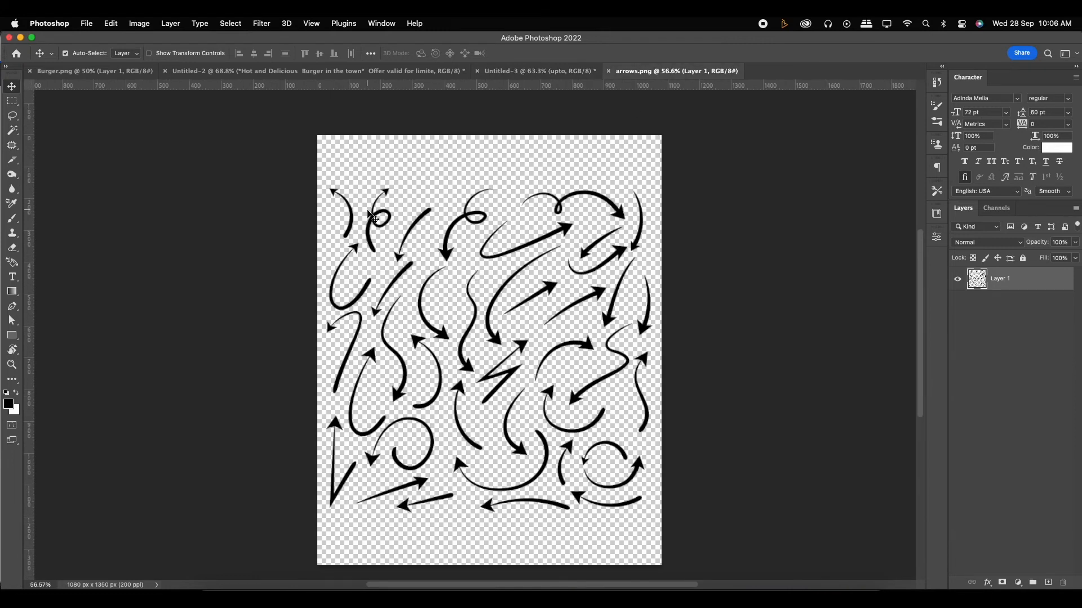
scroll(356, 208, "up", 3)
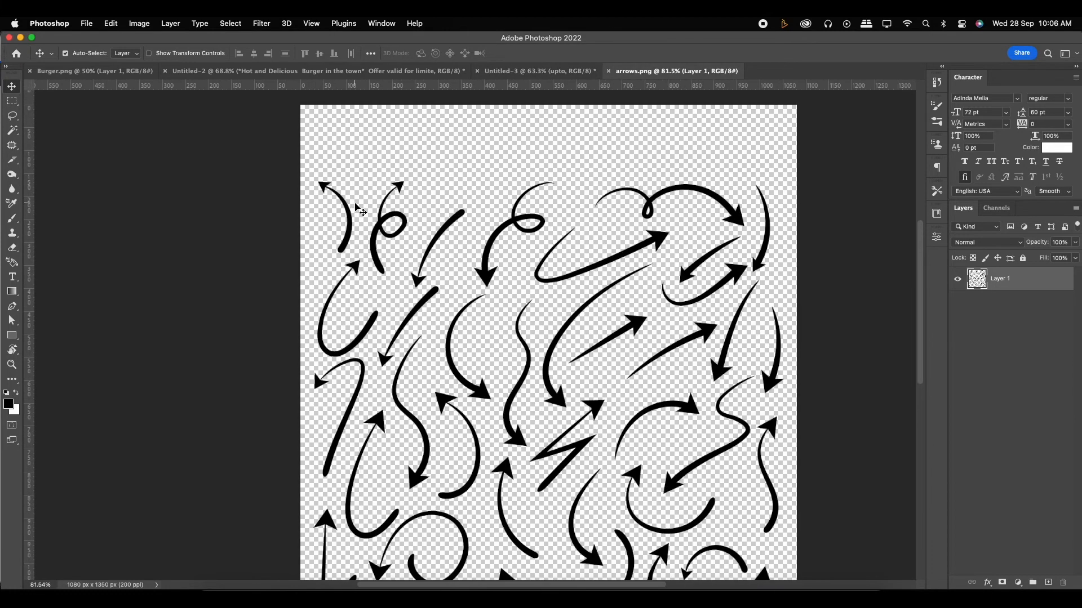
scroll(356, 208, "down", 2)
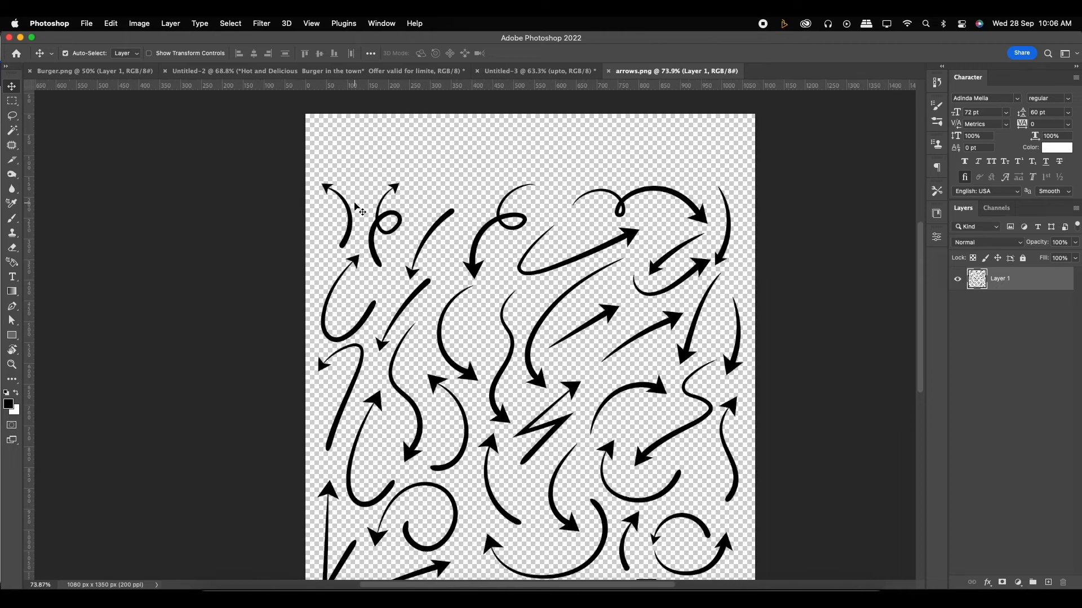
scroll(356, 209, "up", 1)
key("l")
mouse_move(332, 169)
left_mouse_down()
mouse_move(361, 211)
mouse_move(358, 244)
mouse_move(343, 258)
mouse_move(319, 219)
mouse_move(327, 170)
left_mouse_up()
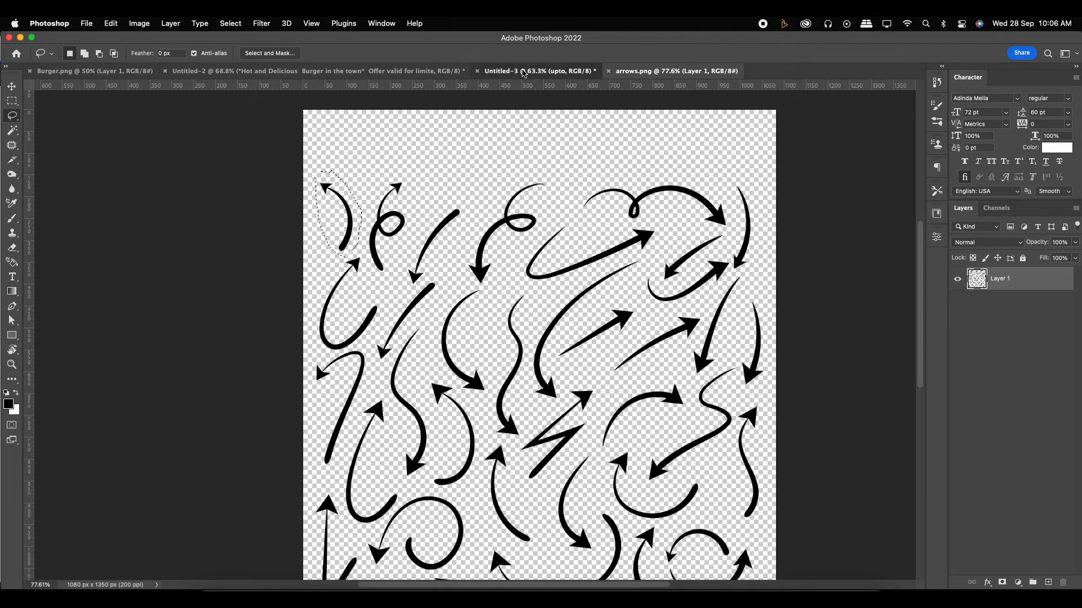
left_click(498, 72)
key("cmd+v")
- Apply a Color Overlay to the arrow layer using the green sampled from the poster's sloped shape
left_click(8, 87)
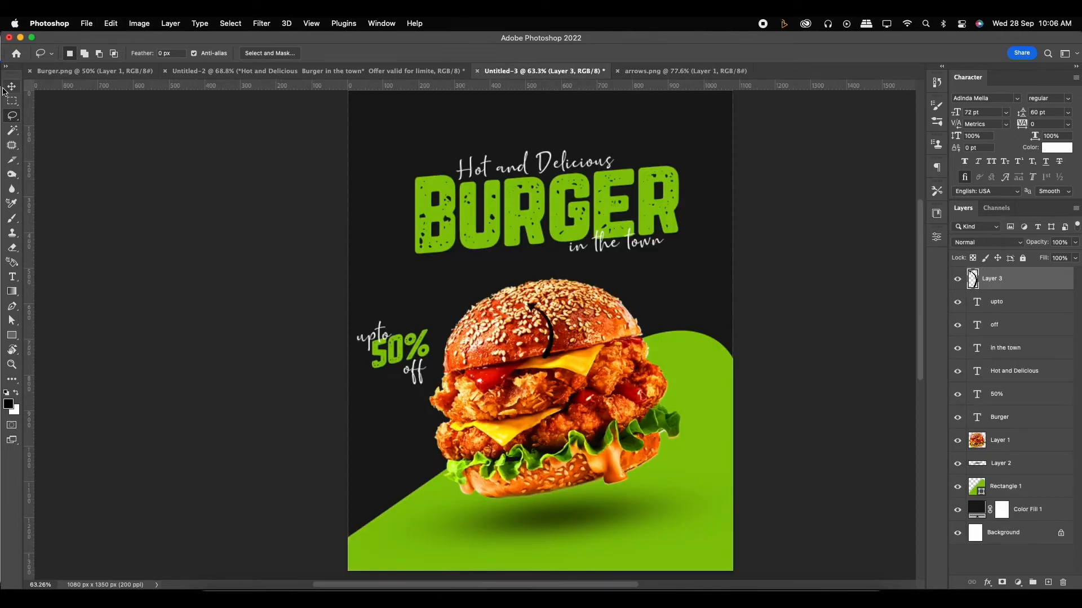
double_click(1010, 284)
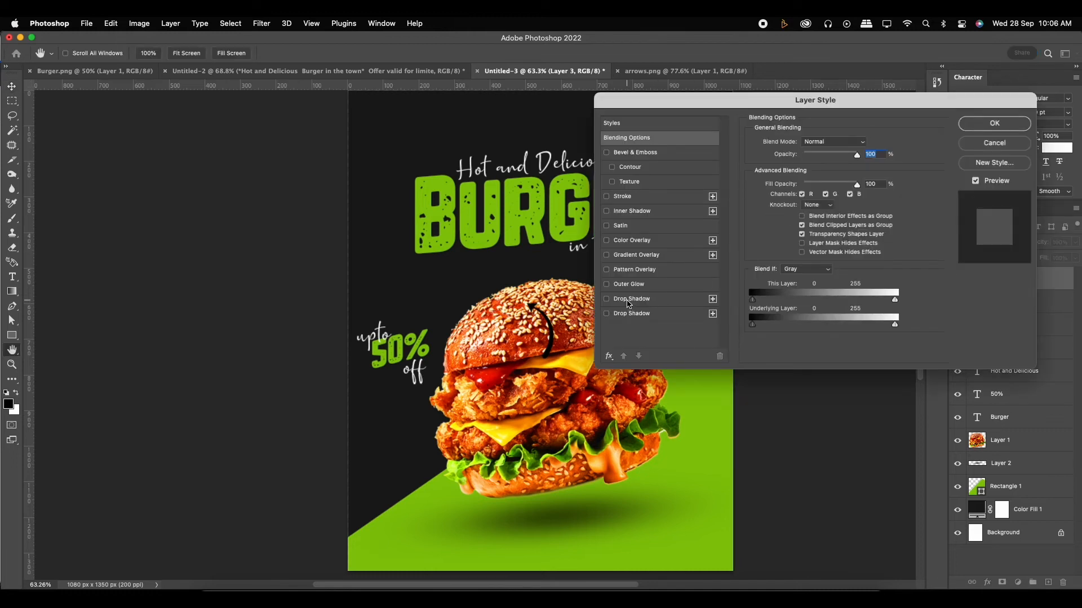
left_click(624, 241)
left_click(863, 143)
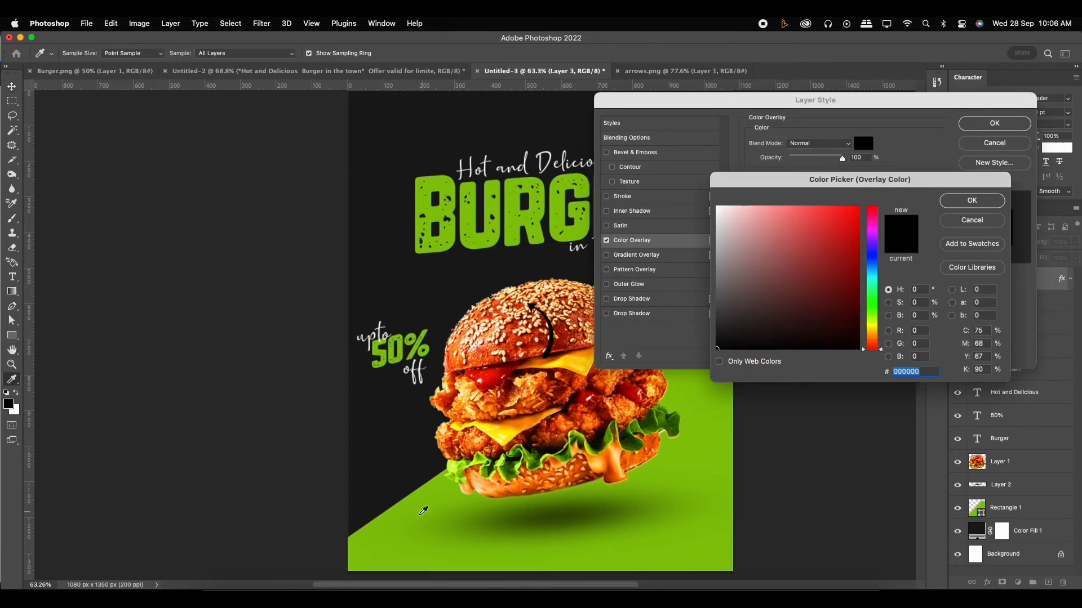
left_click(367, 541)
left_click(972, 200)
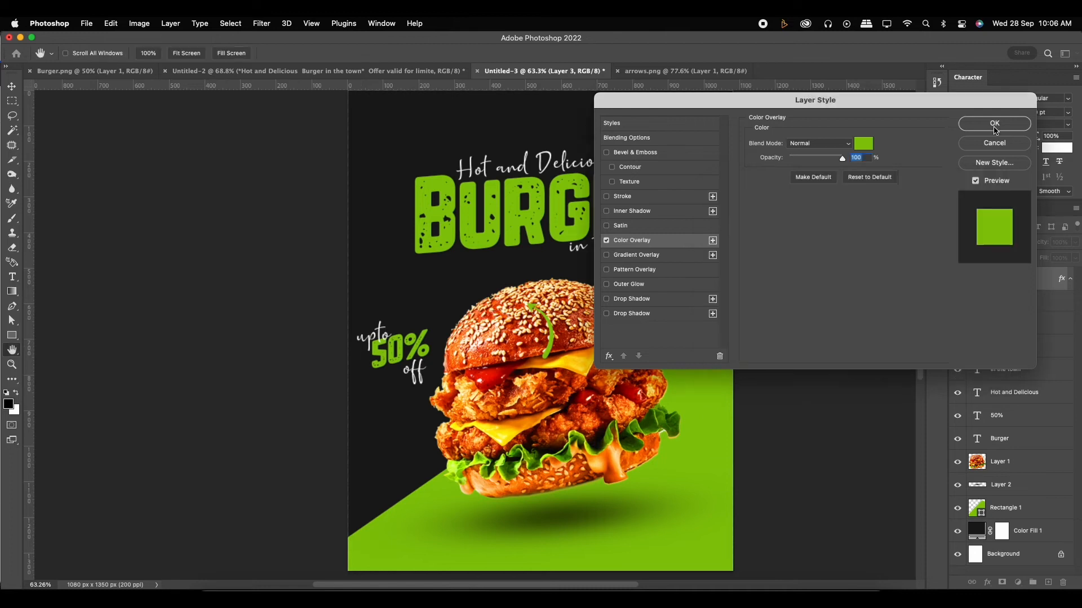
left_click(994, 124)
- Rotate the arrow to 135° and move it beneath "50% off" so that it points at the burger
key("super+t")
left_click_drag(596, 324, 500, 377)
left_click_drag(521, 327, 381, 384)
scroll(501, 416, "up", 5)
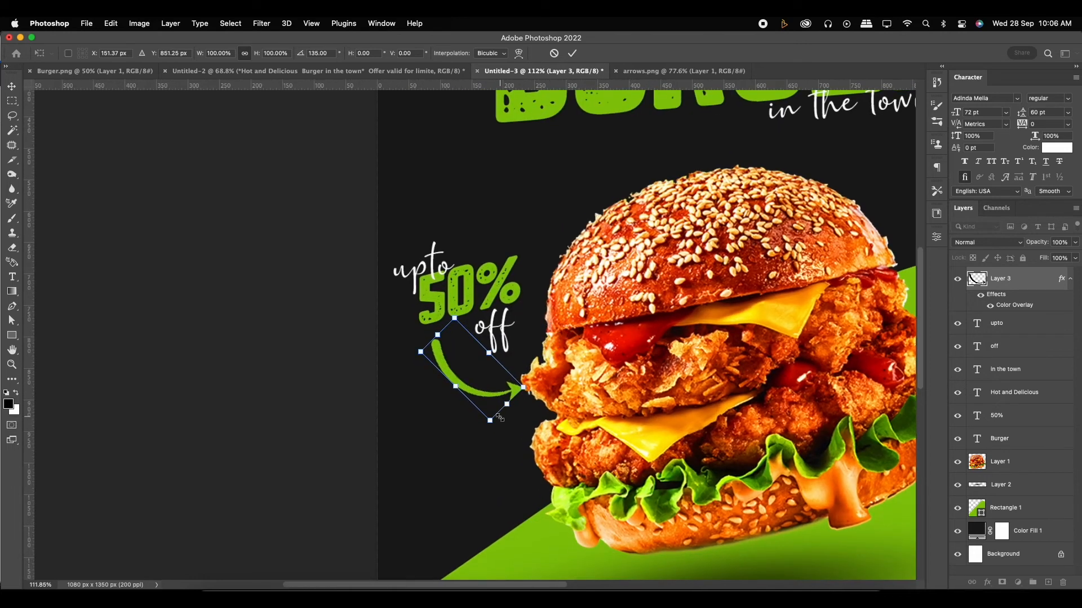
- Scale the arrow down proportionally and shift it up and left, closer beneath the "50% off" text
left_click_drag(492, 423, 488, 411)
scroll(476, 375, "up", 5)
left_click_drag(473, 373, 487, 352)
scroll(488, 352, "up", 2)
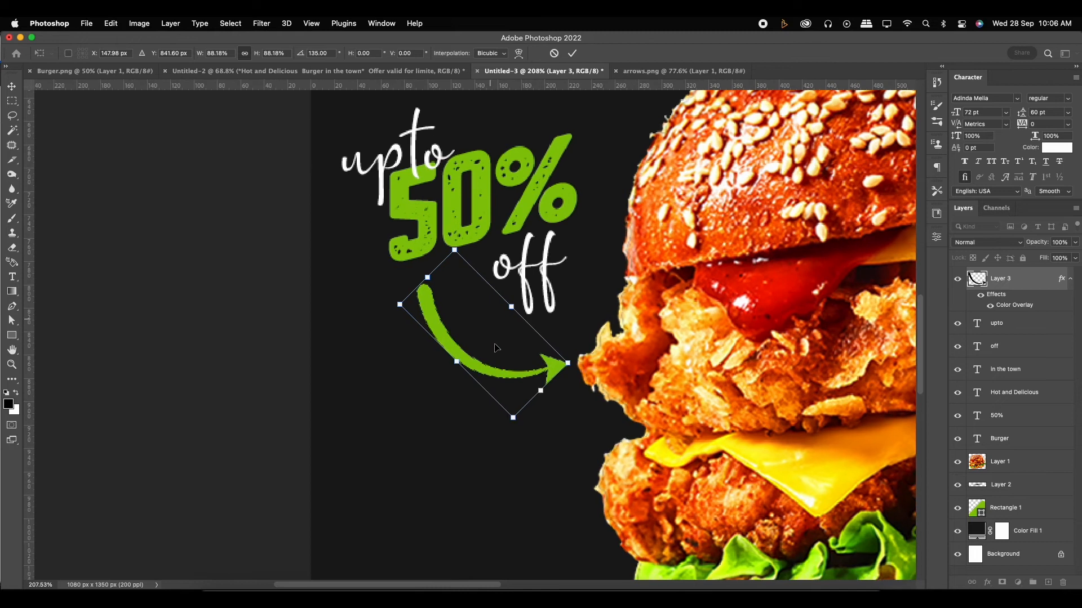
left_click_drag(454, 251, 458, 282)
left_click_drag(483, 369, 472, 345)
key("Return")
- Move "off" left and down inside the arrow's curve and enlarge the arrow slightly so its head nears the burger
scroll(472, 348, "down", 1)
left_click_drag(519, 270, 499, 285)
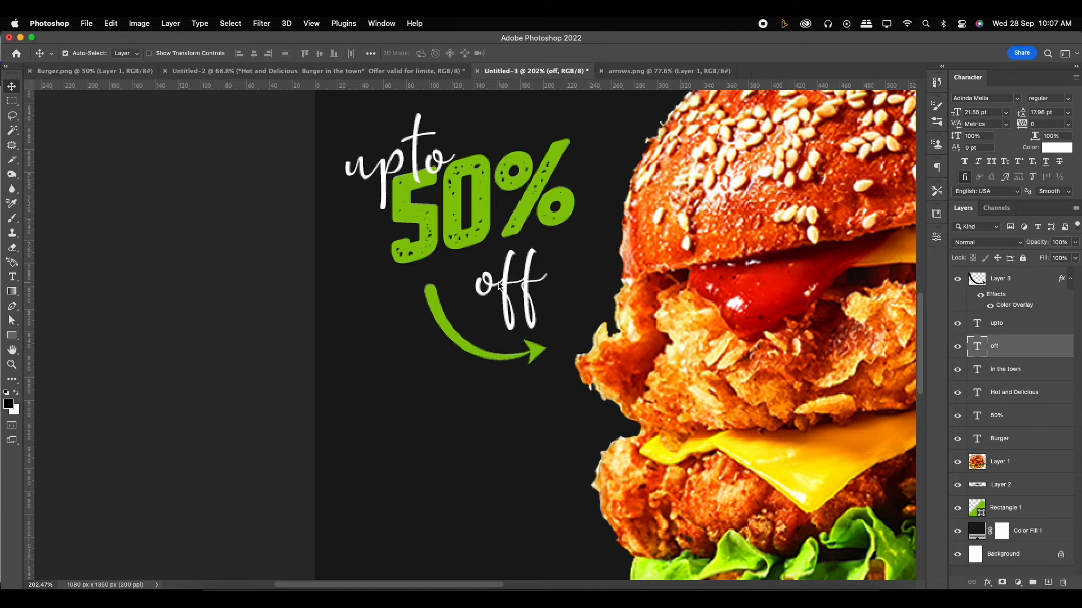
left_click(445, 320)
key("super+t")
left_click_drag(552, 365, 532, 378)
key("Return")
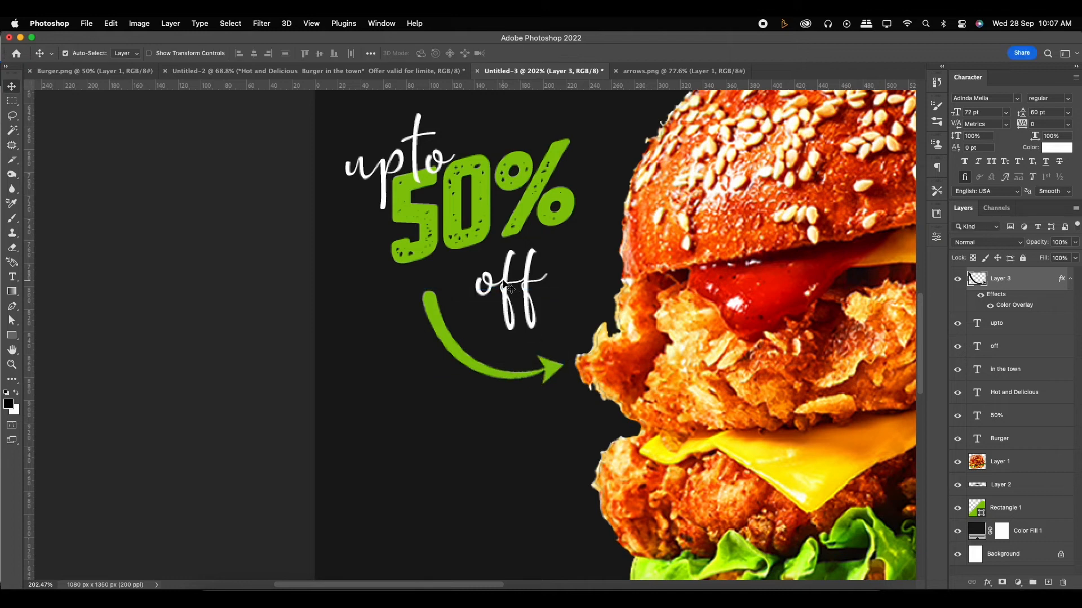
- Try white as the arrow's Color Overlay colour
left_click(509, 289)
key("super+0")
scroll(508, 361, "up", 3)
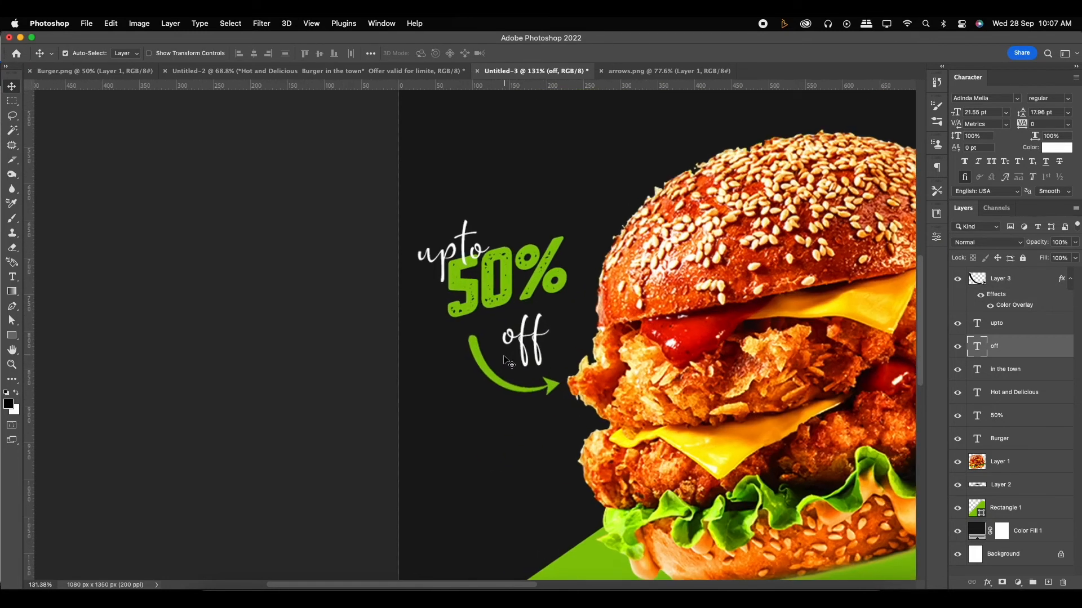
left_click(484, 363)
double_click(1014, 305)
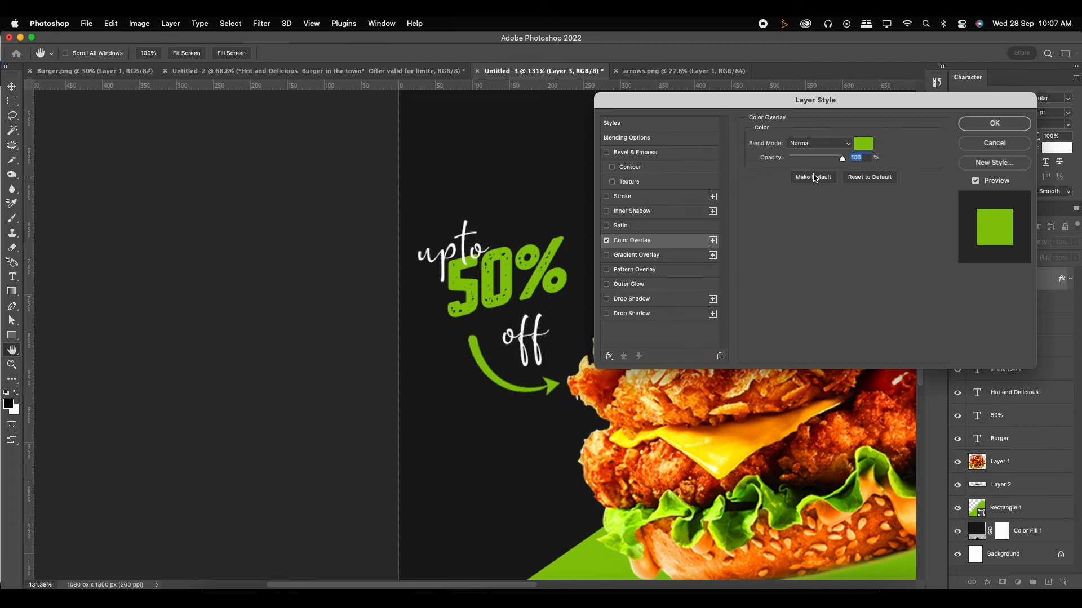
left_click(859, 147)
left_click(717, 207)
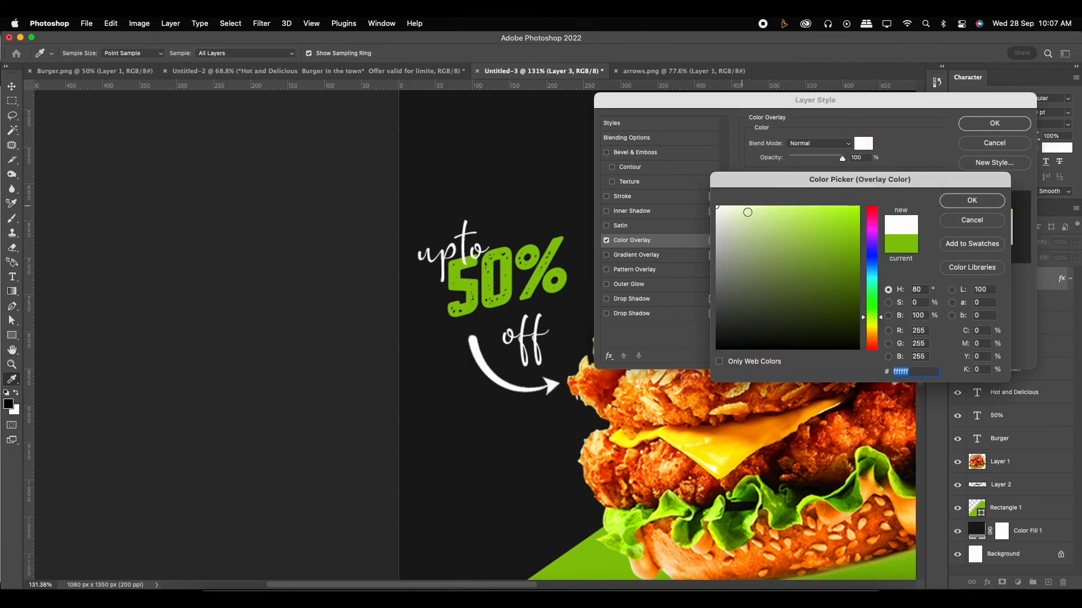
left_click(986, 220)
left_click(1001, 125)
- Nudge the "off" text straight up until it sits close beneath the percent sign
scroll(457, 338, "down", 5)
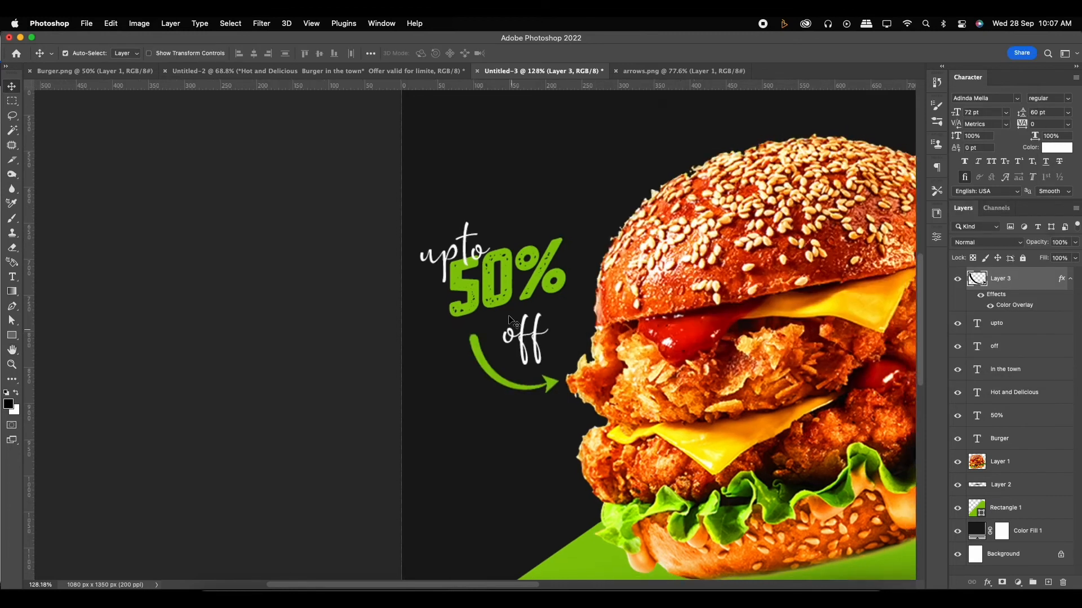
scroll(457, 338, "down", 2)
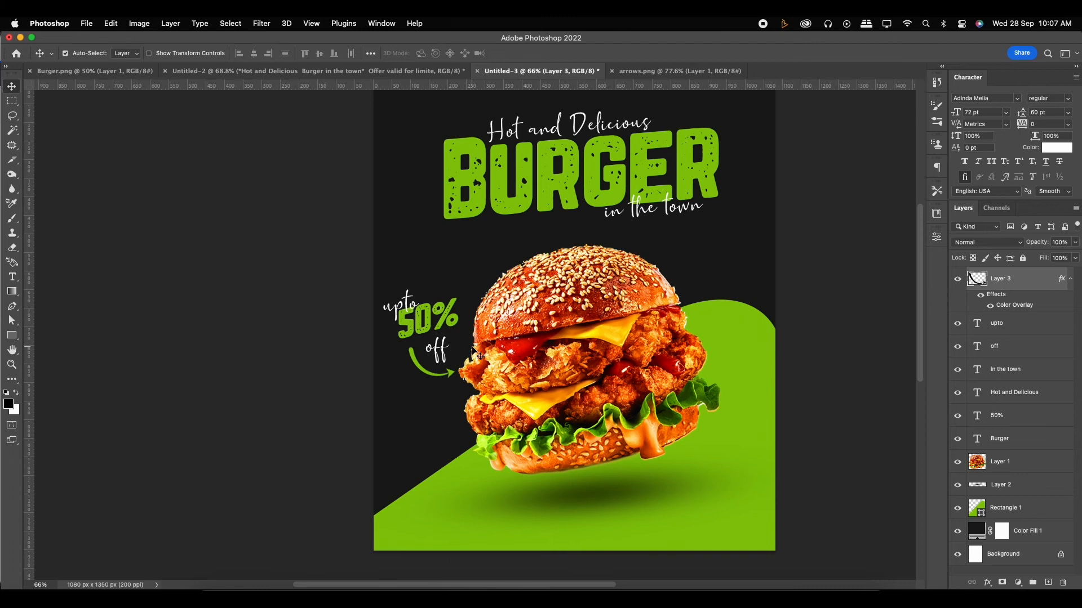
scroll(473, 352, "up", 4)
left_click(440, 350)
key("Up")
key("Up")
key("Up")
key("Up")
key("Up")
key("Up")
key("Up")
key("Up")
key("Up")
key("Up")
key("Up")
key("Up")
key("Up")
key("Up")
key("Up")
key("Up")
key("Up")
key("Up")
key("Up")
key("Up")
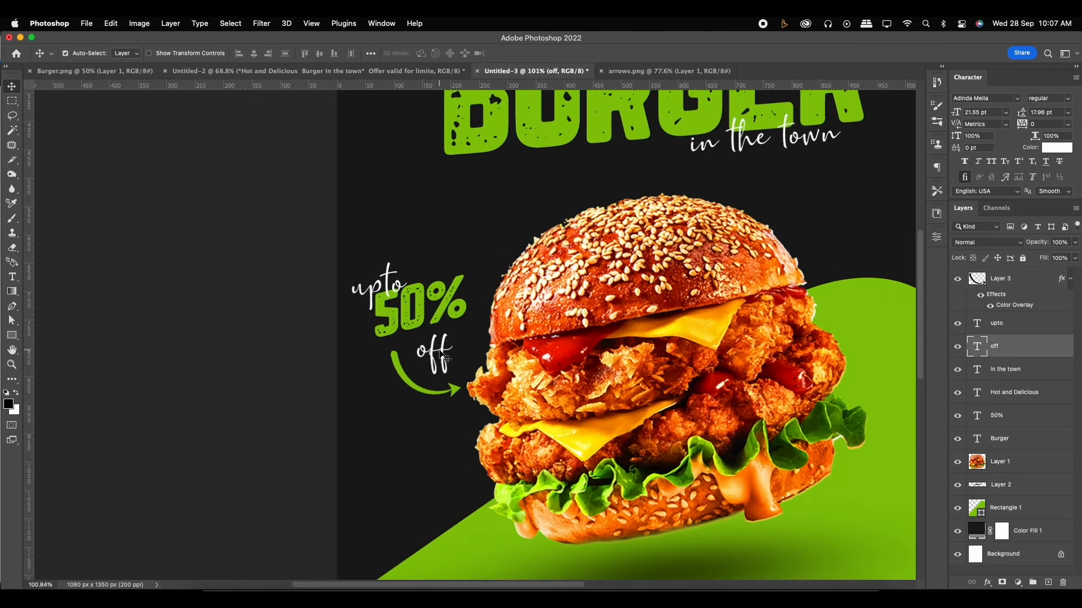
key("Up")
key("Up")
key("Up")
key("Up")
key("Up")
key("Up")
key("Up")
key("Up")
key("Up")
key("Up")
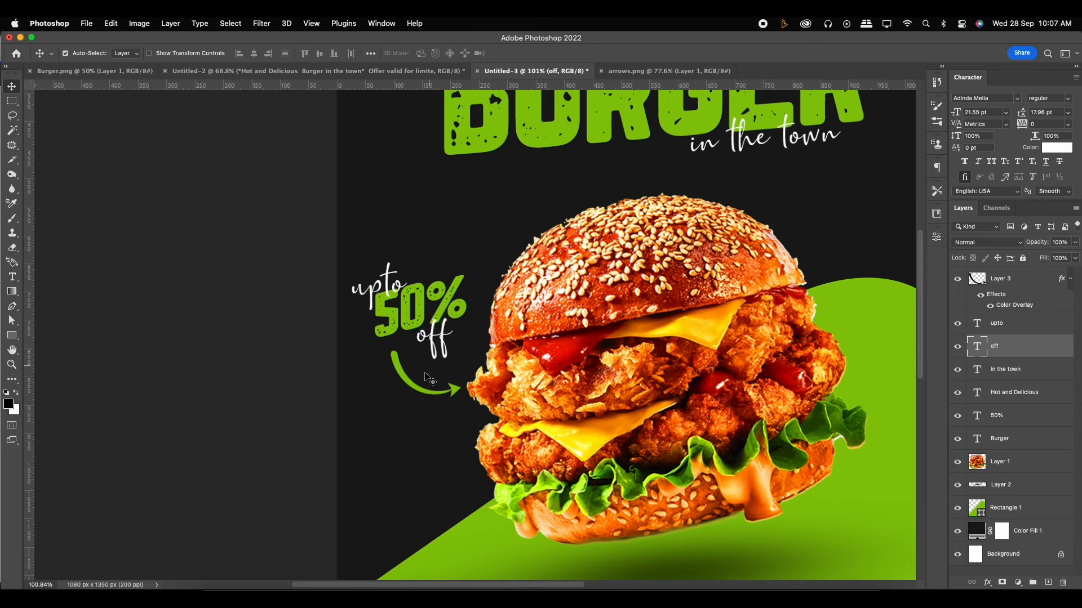
- Nudge the green arrow slightly upward so it sits closer beneath the "upto 50% off" text
left_click(417, 390)
key("Up")
key("Up")
key("Up")
key("Up")
key("Up")
key("Up")
key("Up")
key("Up")
key("Up")
key("Up")
key("Down")
key("Down")
key("Down")
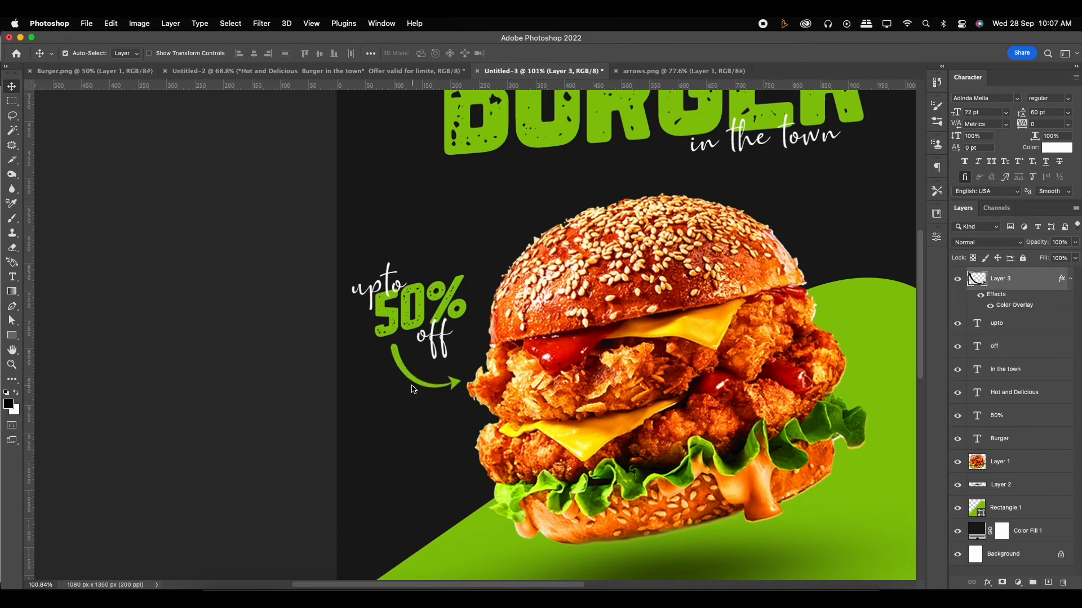
left_click(437, 344)
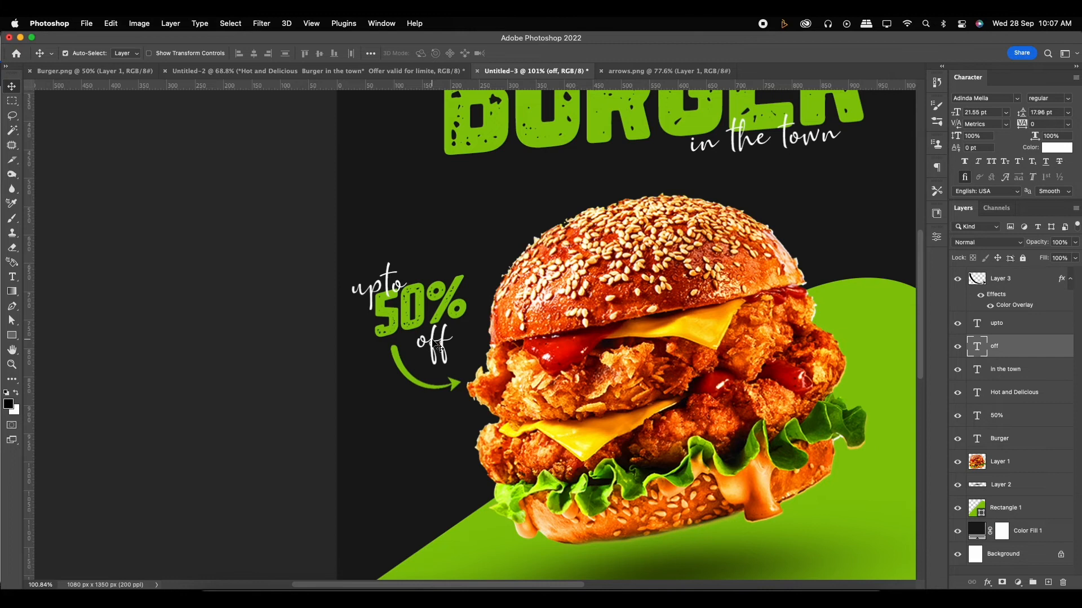
- Copy the line "Offer valid for limited time" from the Untitled-2 document and add it as a new text layer on the poster
key("super+0")
left_click_drag(503, 315, 560, 349)
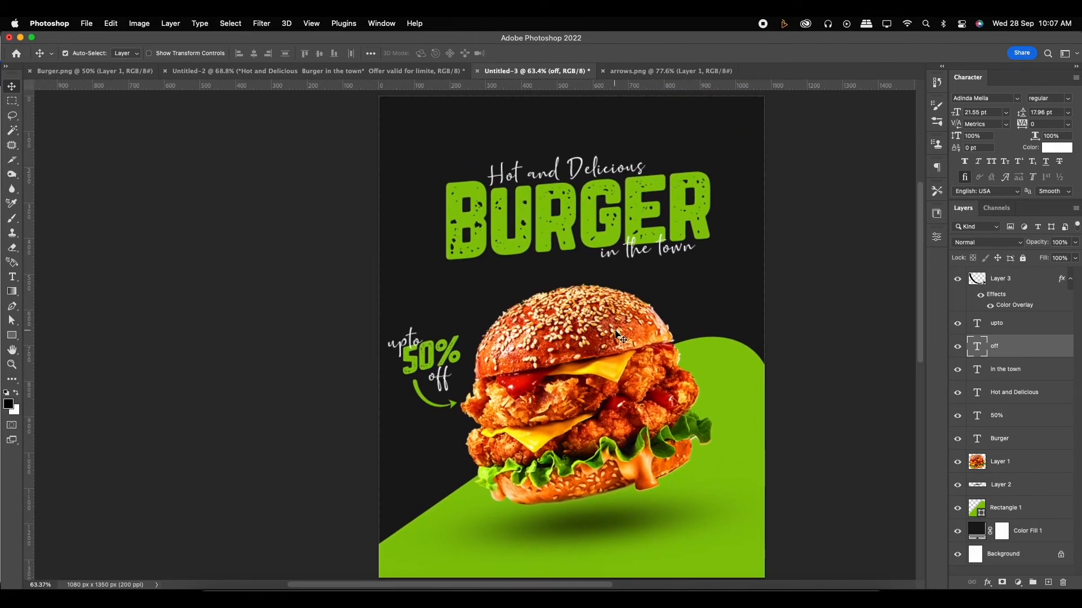
scroll(614, 338, "right", 2)
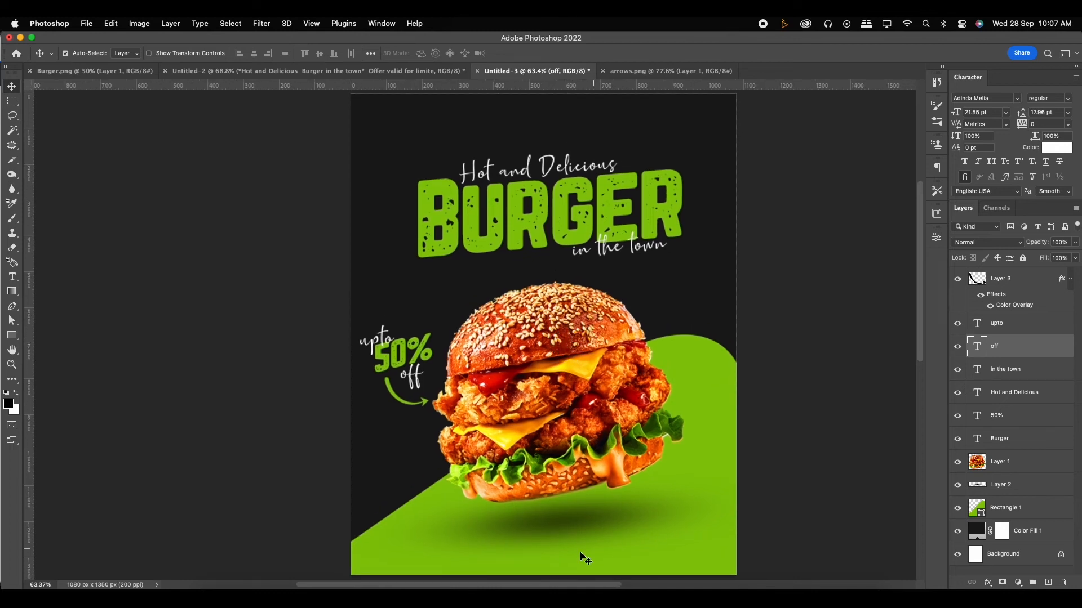
left_click(276, 72)
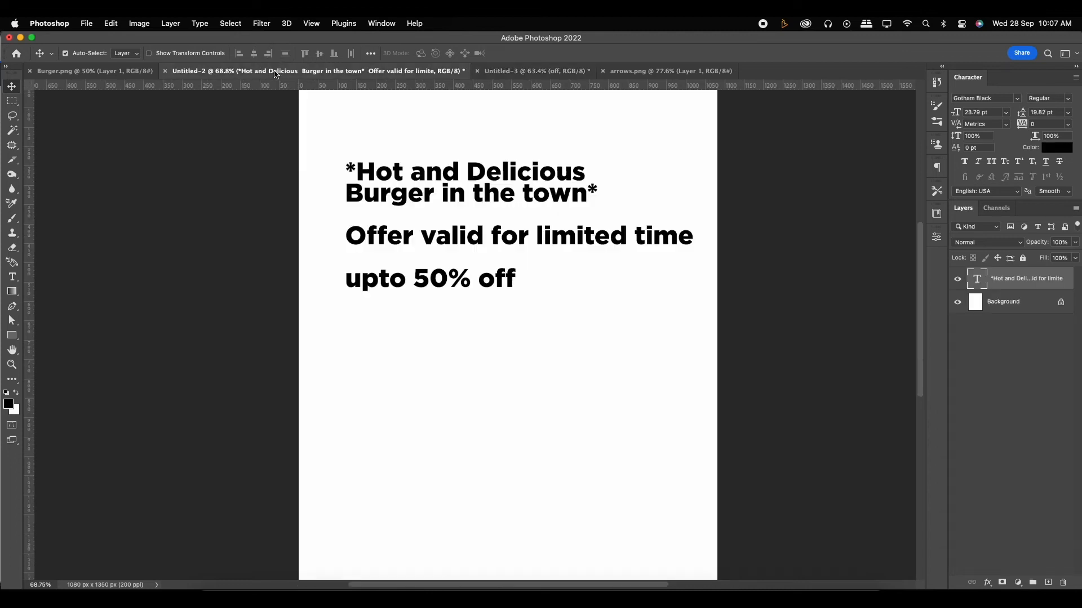
key("t")
left_click_drag(340, 236, 704, 241)
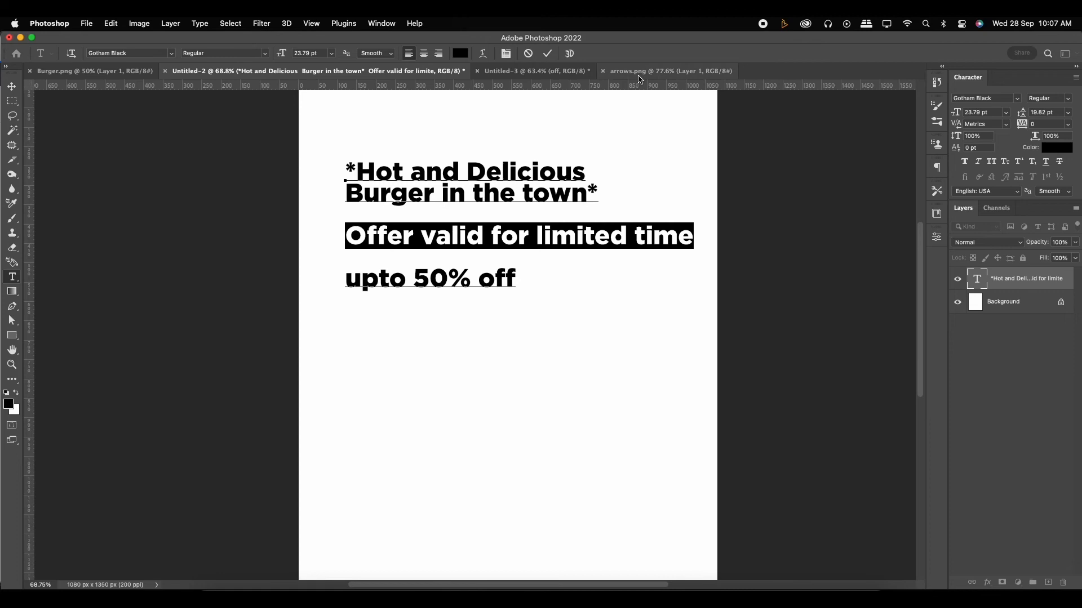
left_click(671, 71)
left_click(535, 71)
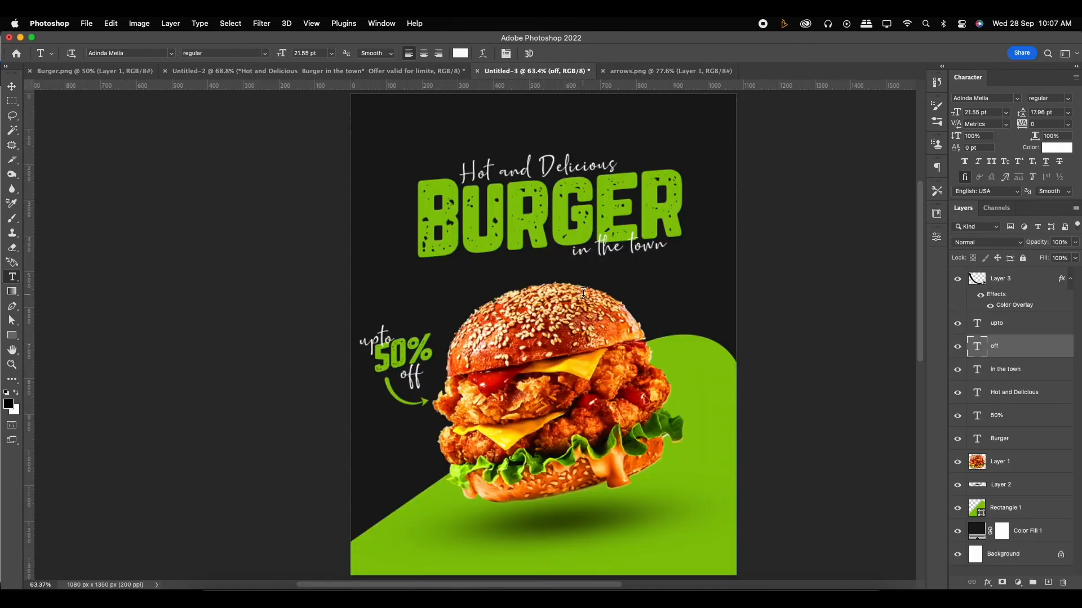
left_click(475, 289)
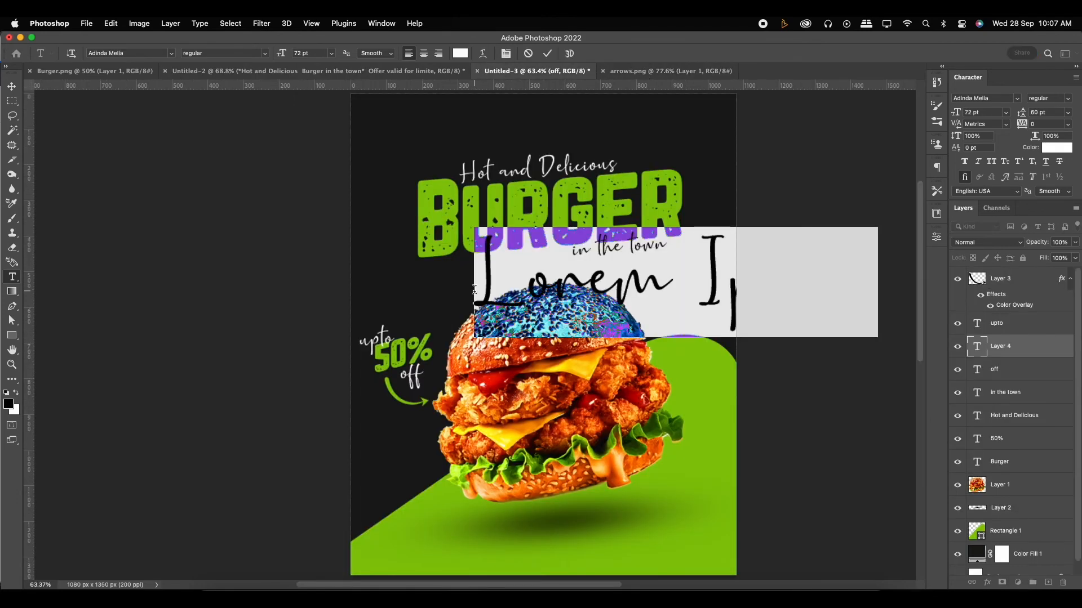
key("cmd+v")
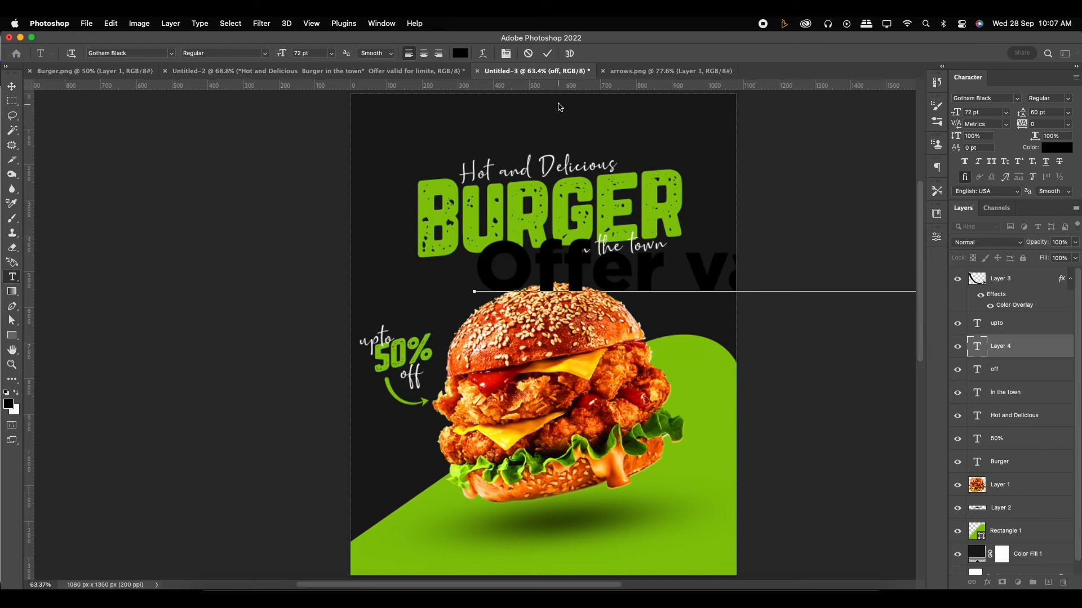
left_click(547, 53)
- Change the font of the "Offer valid for limited time" text to Roboto Regular
left_click(1003, 98)
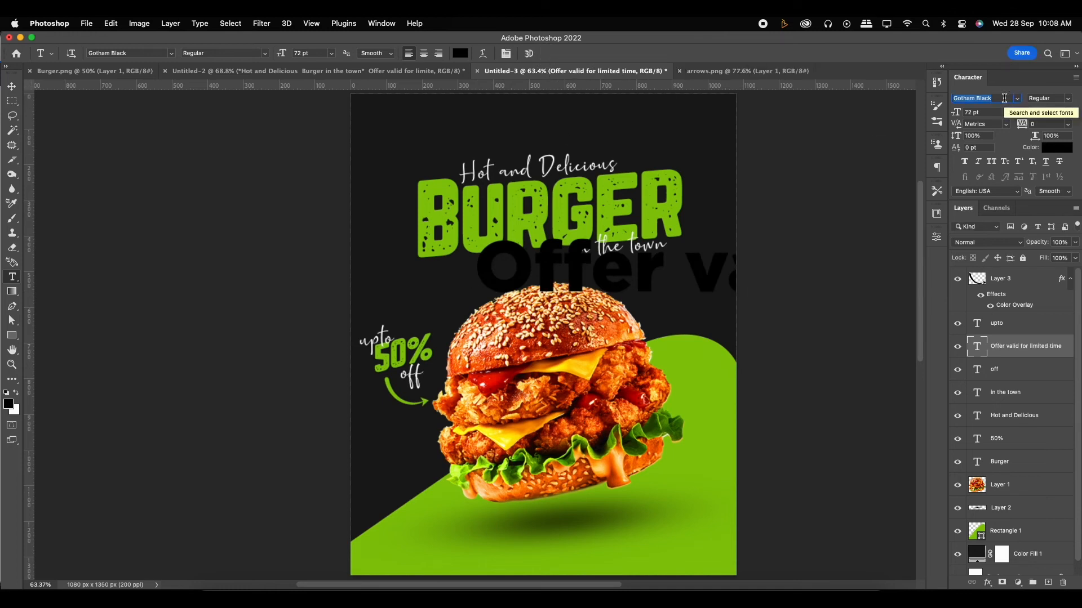
key("BackSpace")
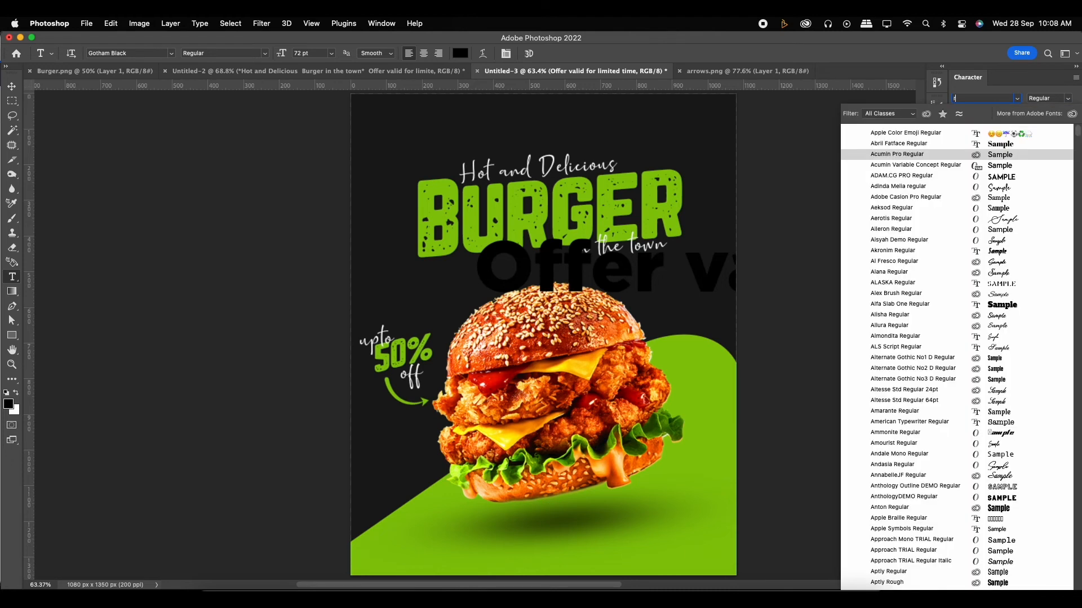
type("ro")
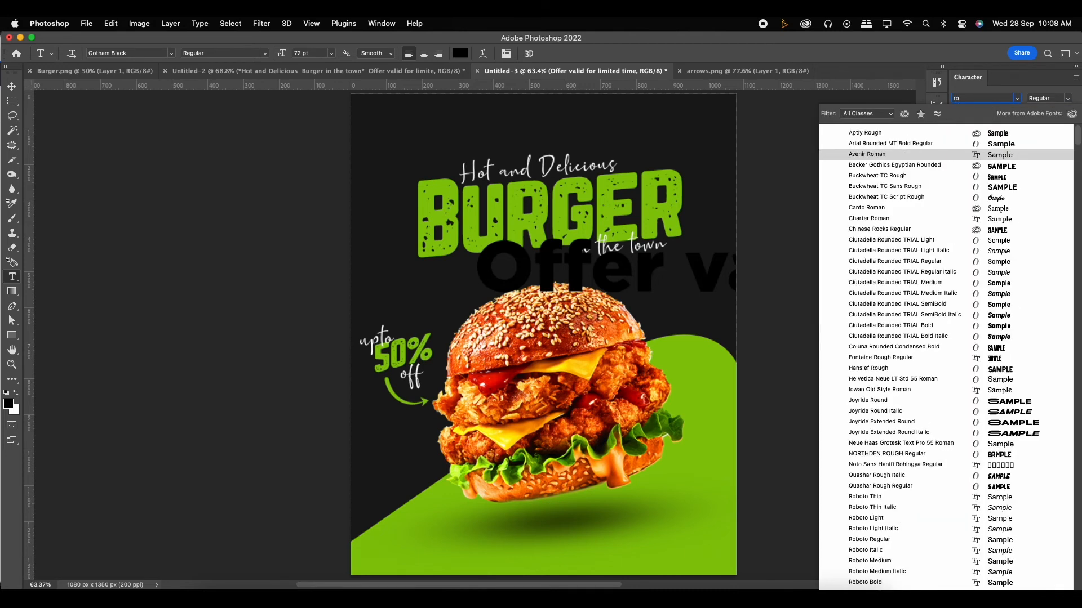
type("boto")
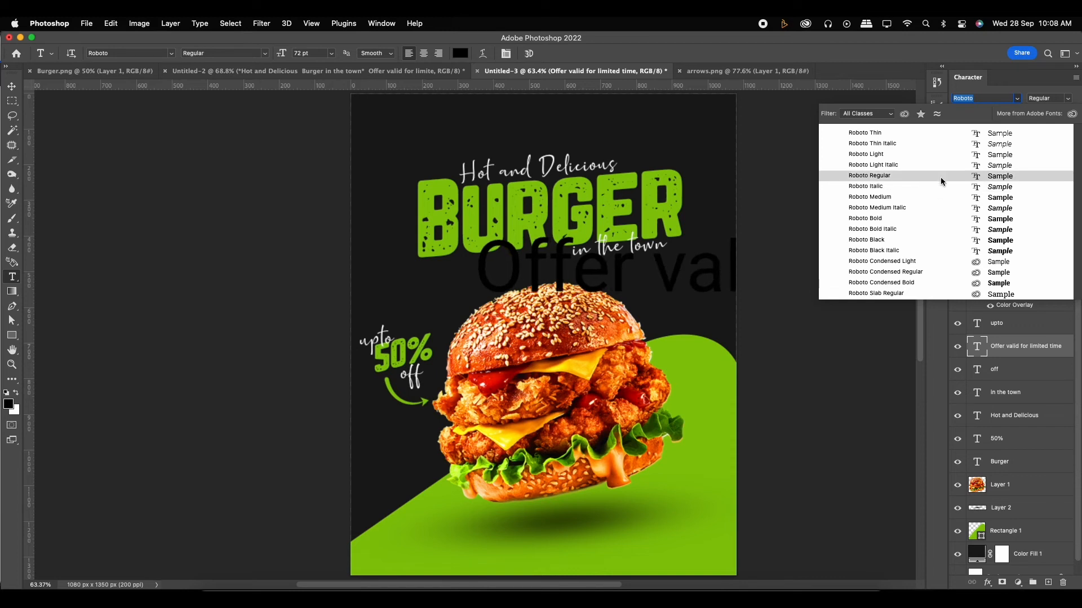
left_click(941, 175)
- Set the "Offer valid for limited time" text to all caps and colour it white
left_click(993, 163)
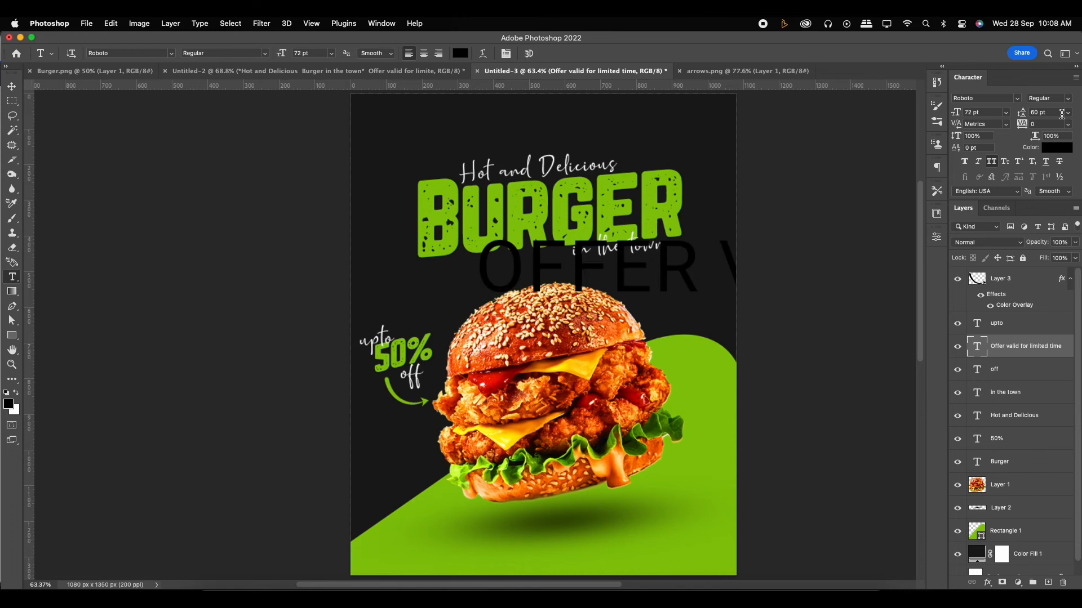
left_click(1055, 147)
left_click(720, 209)
left_click(972, 202)
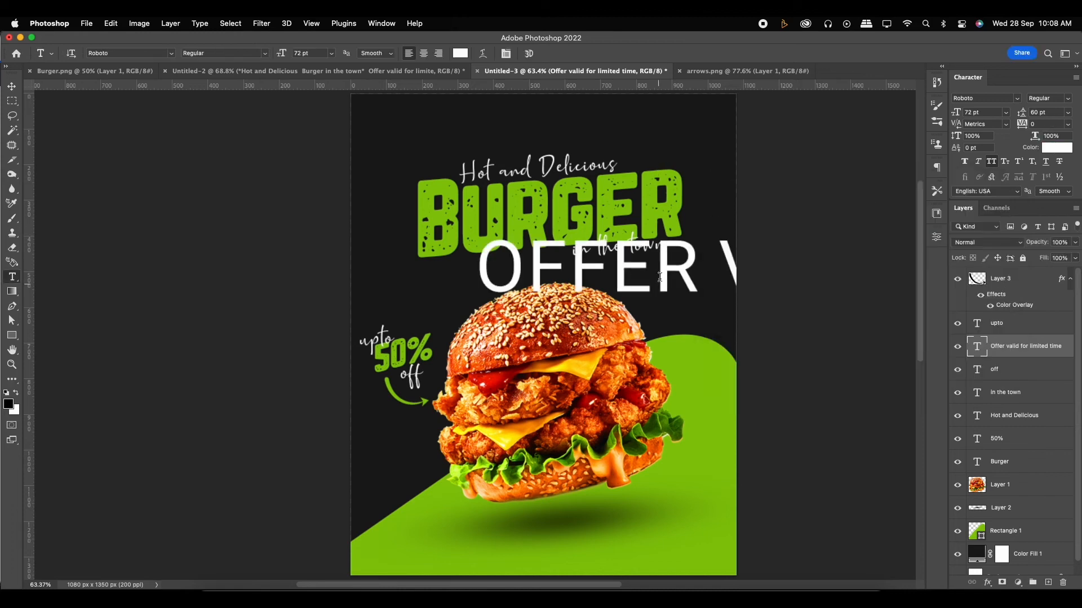
- Break the offer text into four lines: OFFER, VALID, FOR and LIMITED TIME
left_click(711, 264)
key("Return")
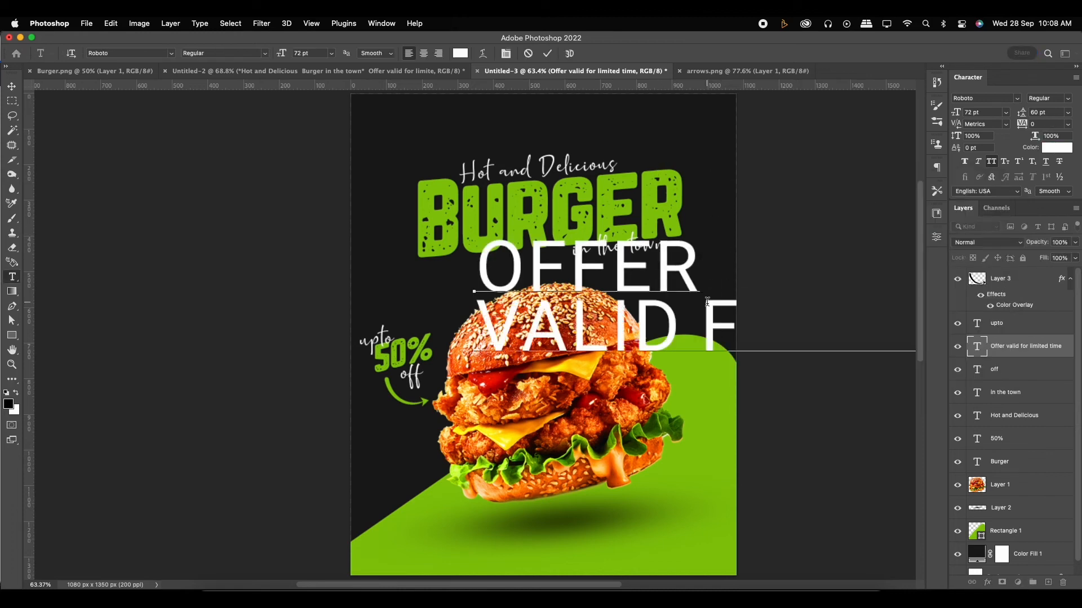
left_click(708, 309)
key("Return")
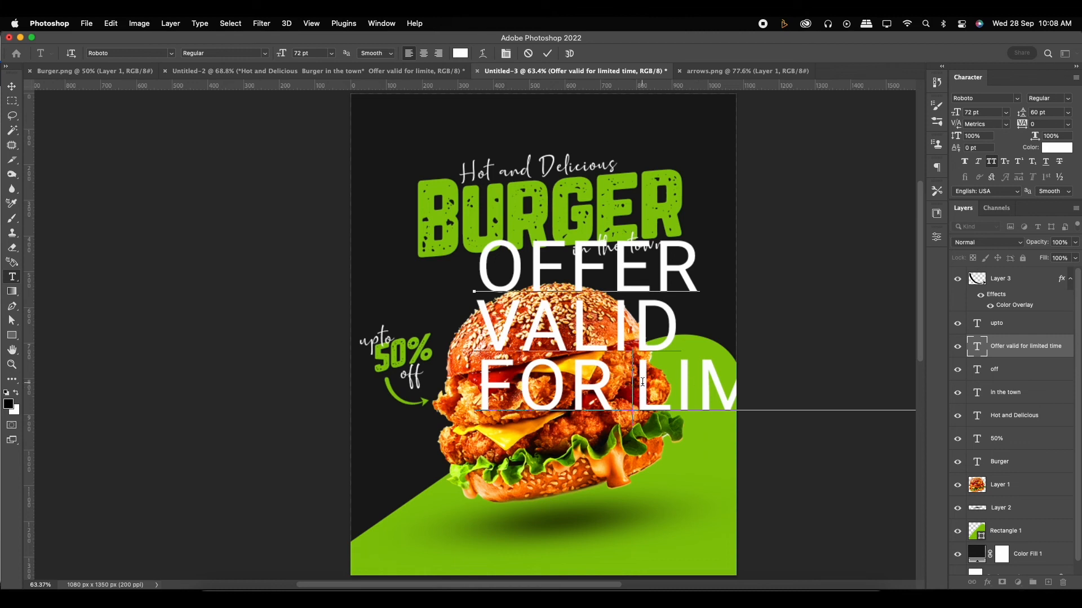
key("Return")
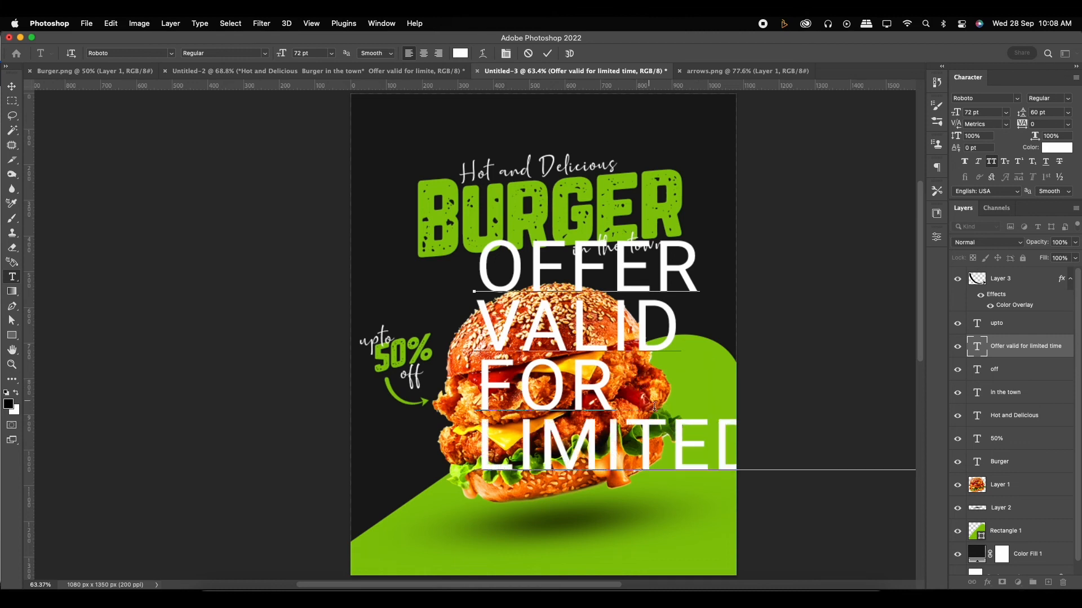
left_click(547, 53)
- Scale the offer text to about 17% and place it in the dark area at the burger's upper right
key("ctrl+t")
left_click_drag(474, 231, 690, 304)
left_click_drag(693, 348, 664, 282)
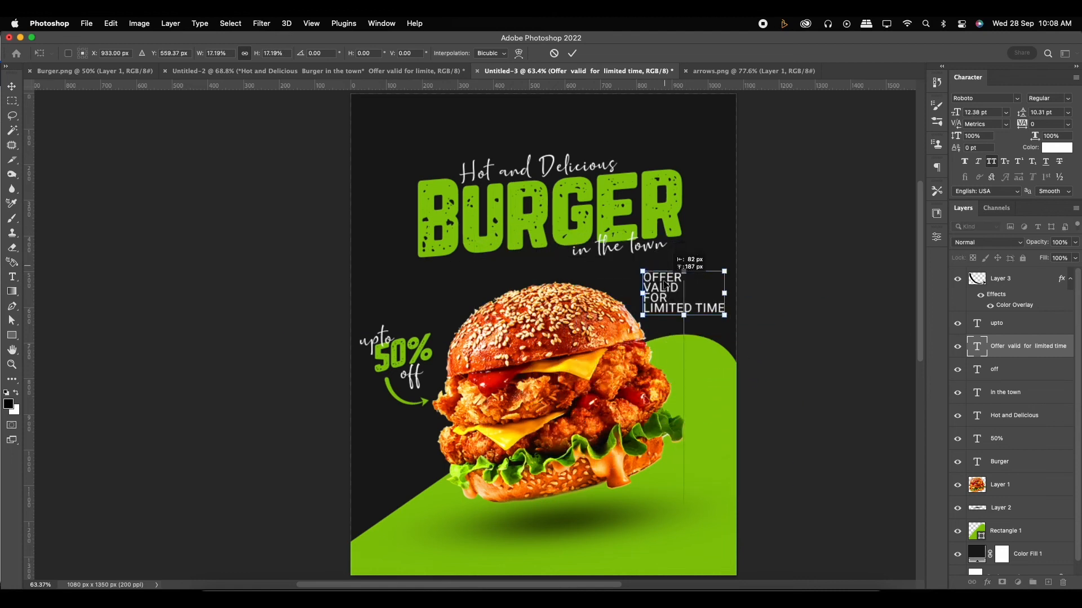
scroll(664, 284, "up", 5)
key("Return")
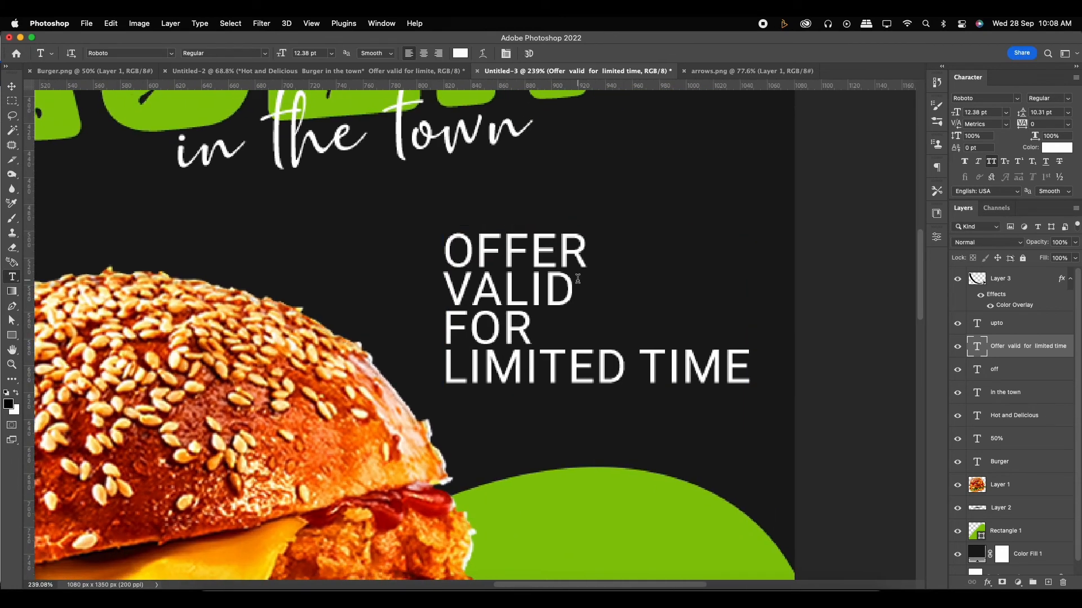
- Put the word TIME of the offer text on its own fifth line
left_click(628, 358)
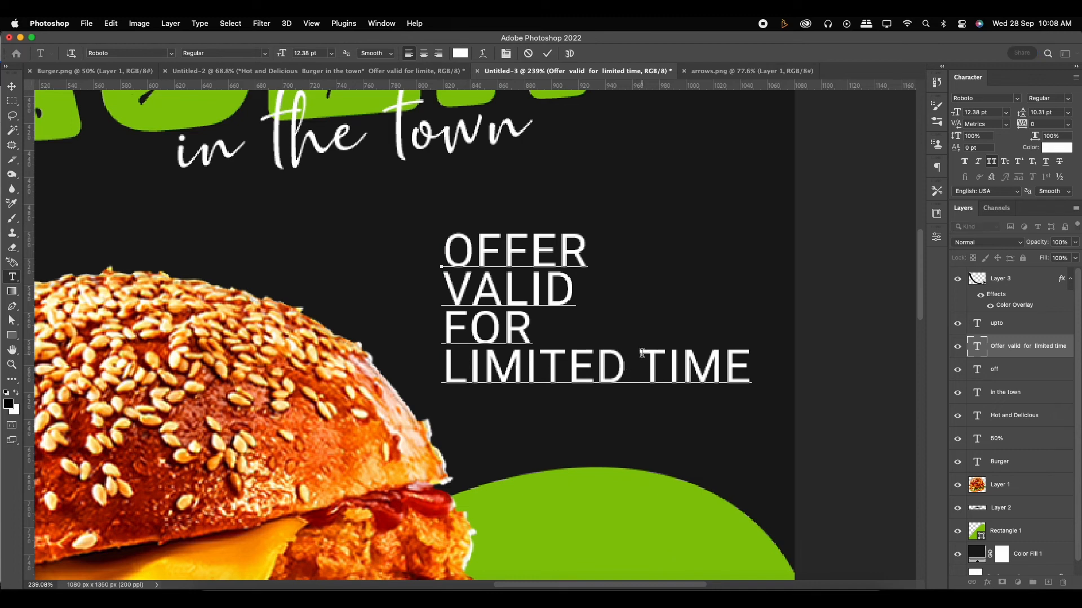
key("Return")
left_click(547, 53)
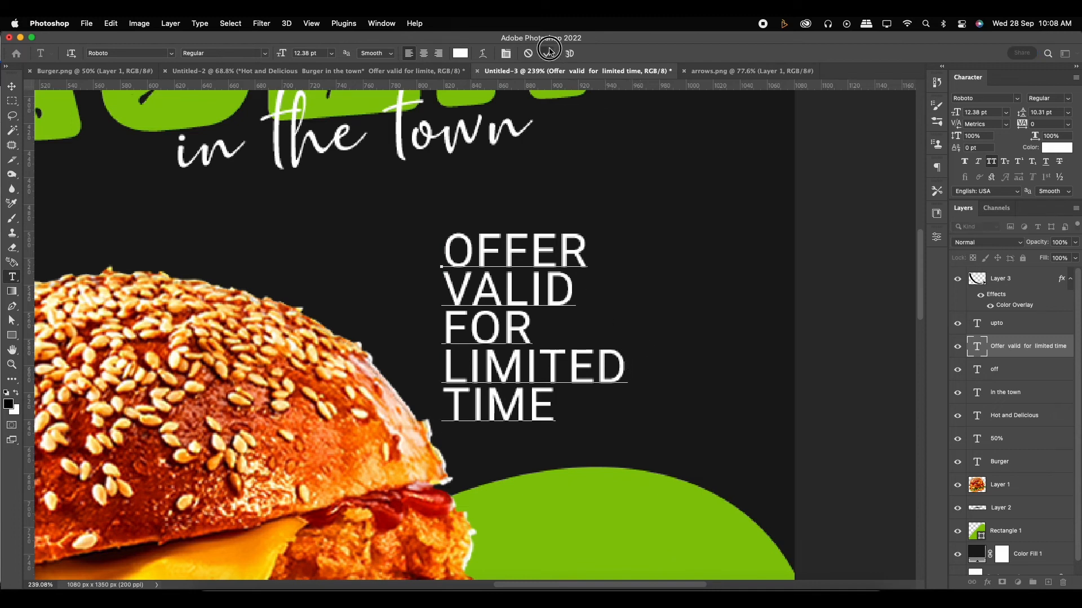
- Set the leading of the five-line offer text to 13 pt
left_click_drag(1023, 115, 1034, 112)
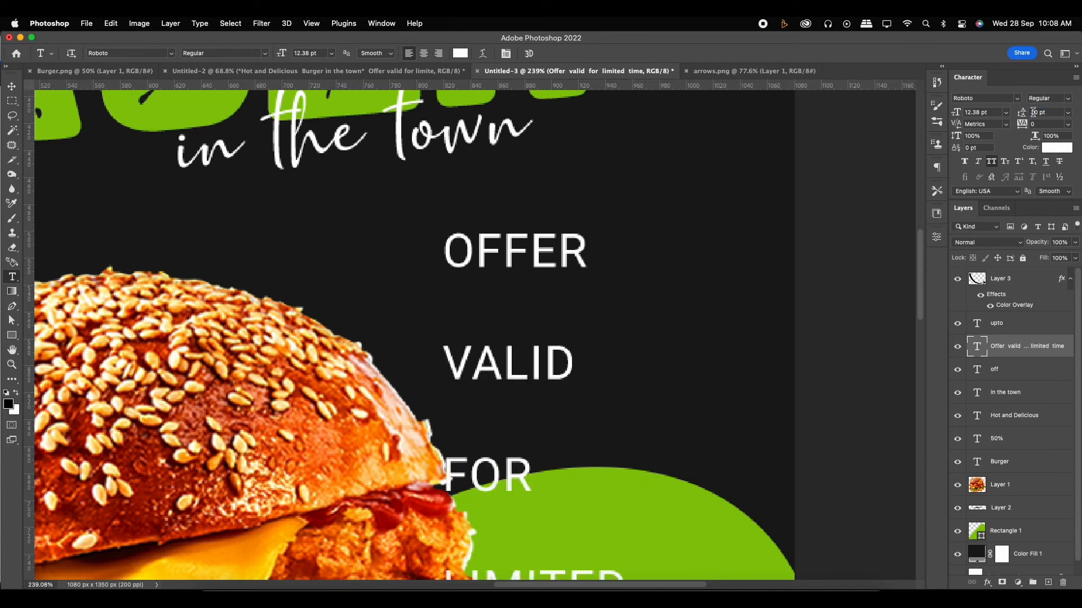
key("super+z")
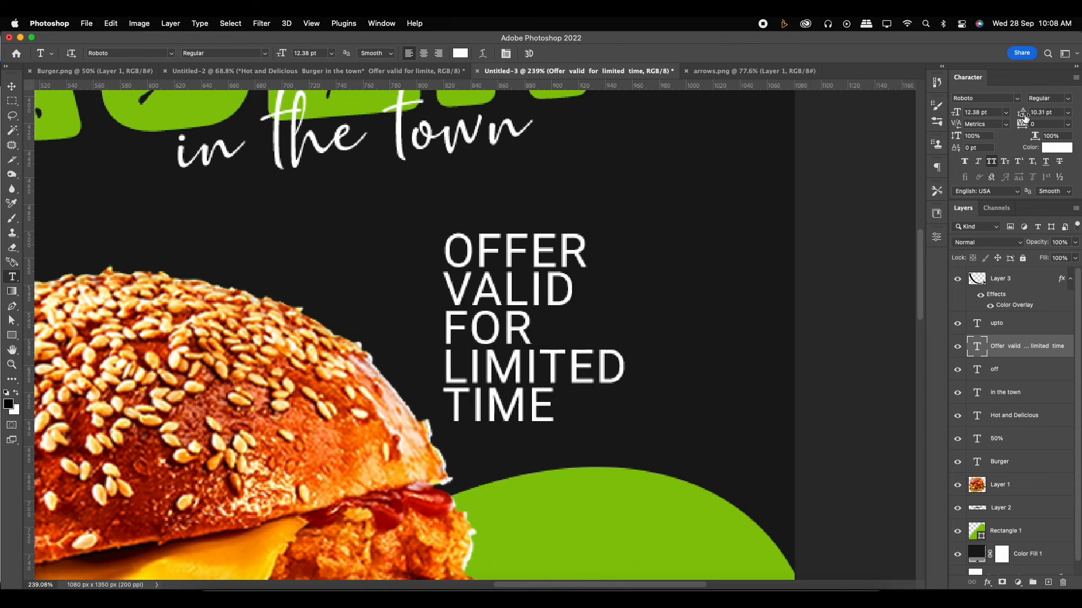
left_click_drag(1024, 116, 1022, 112)
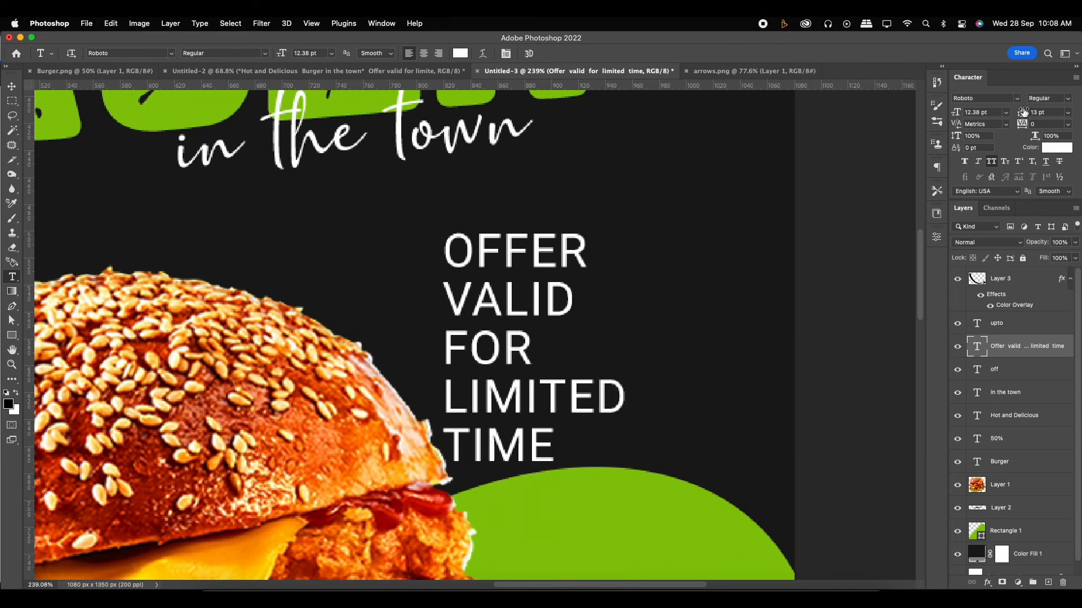
scroll(498, 243, "down", 4)
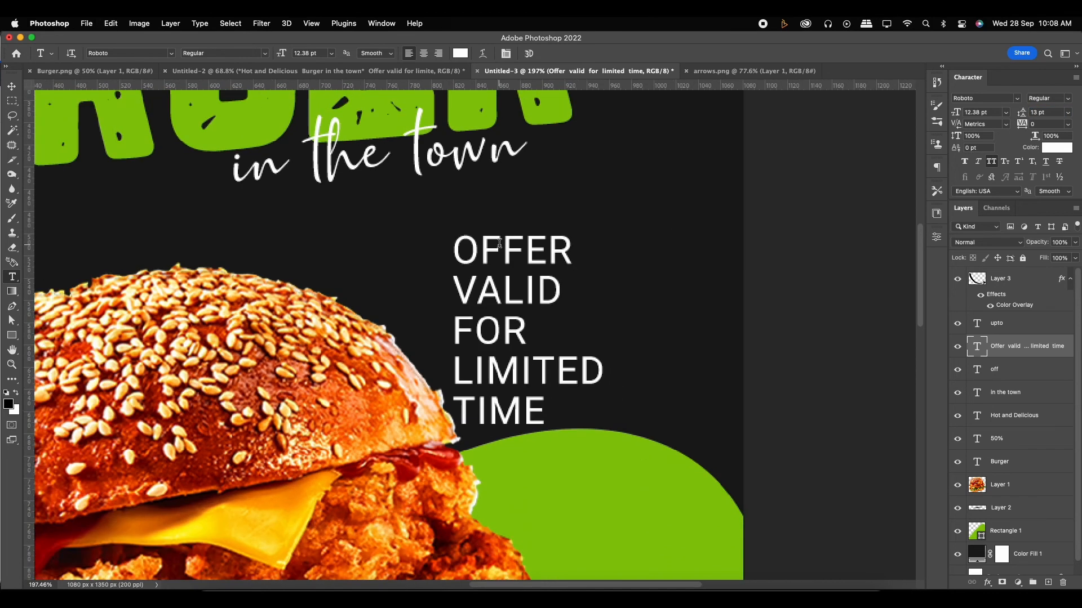
- Scale the offer text to about 68% and skew it vertically by about -9.4° to match the headline's slant
left_click(12, 86)
scroll(336, 247, "left", 2)
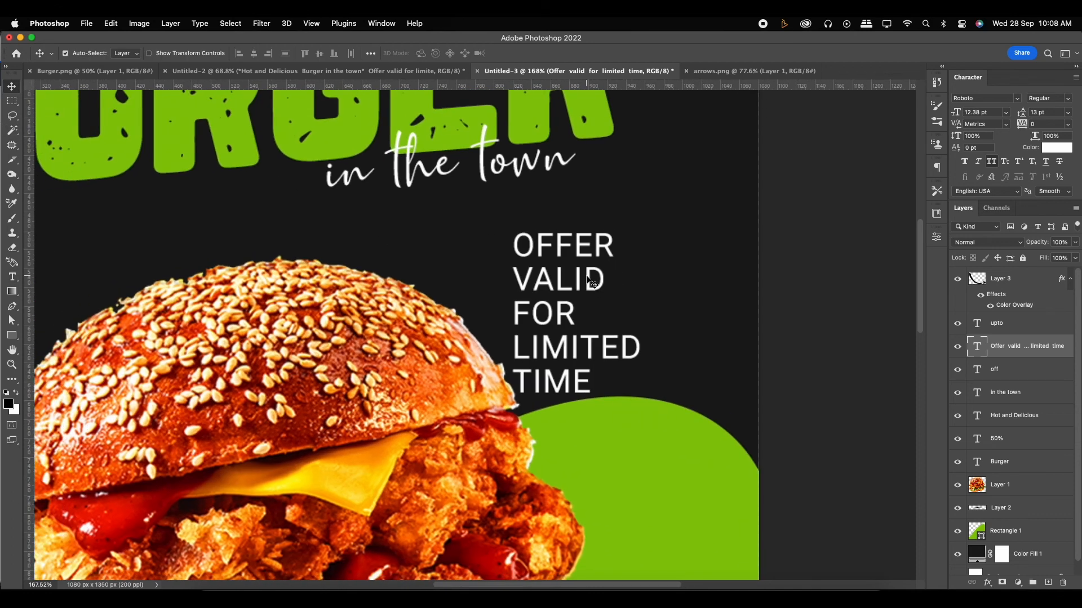
key("super+t")
left_click_drag(650, 402, 604, 350)
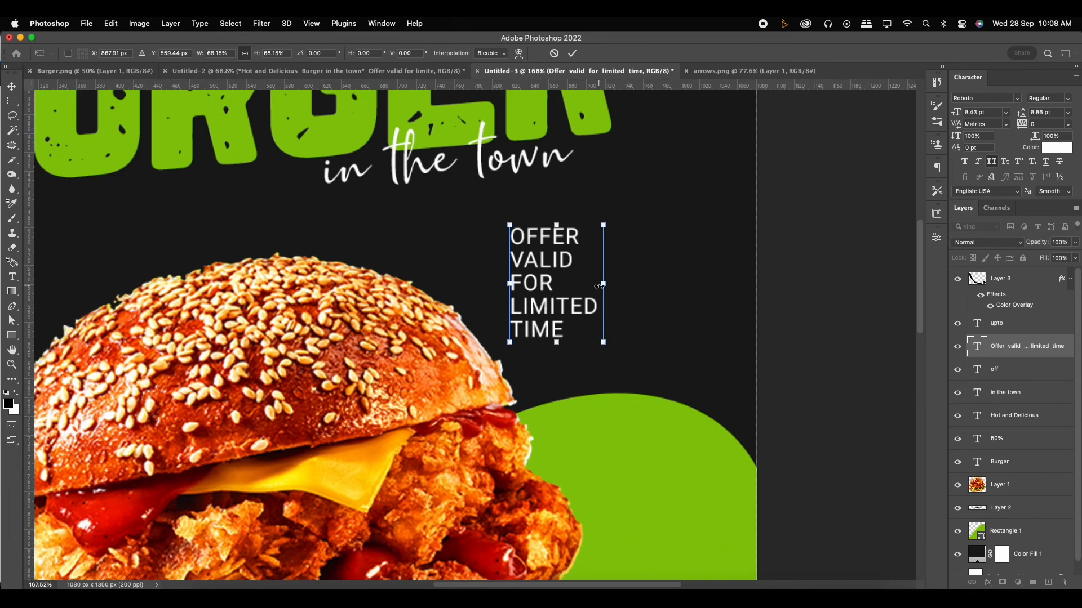
left_click_drag(600, 286, 603, 270)
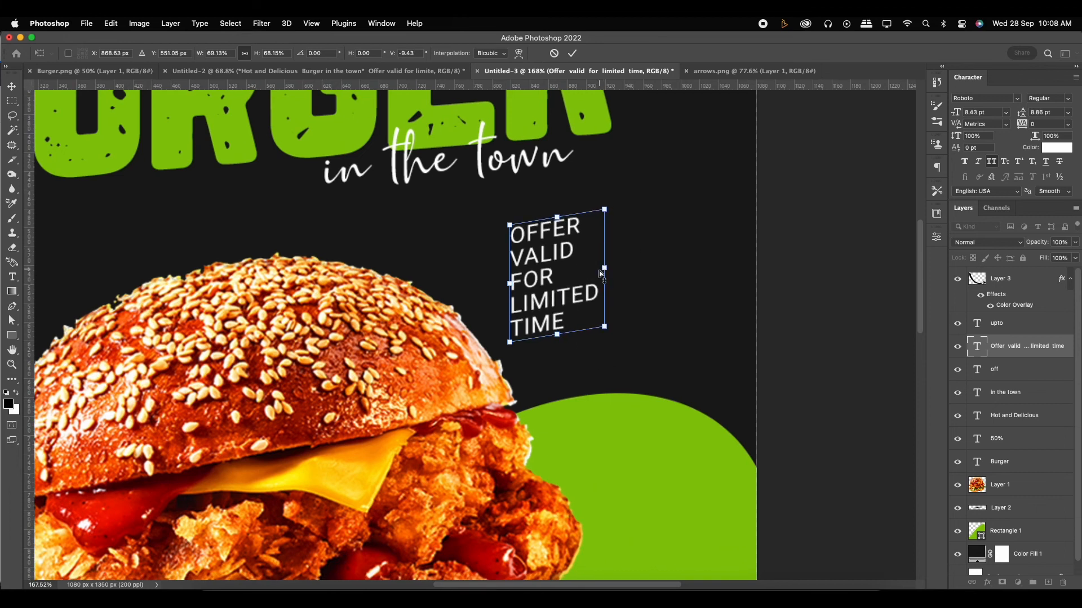
key("Return")
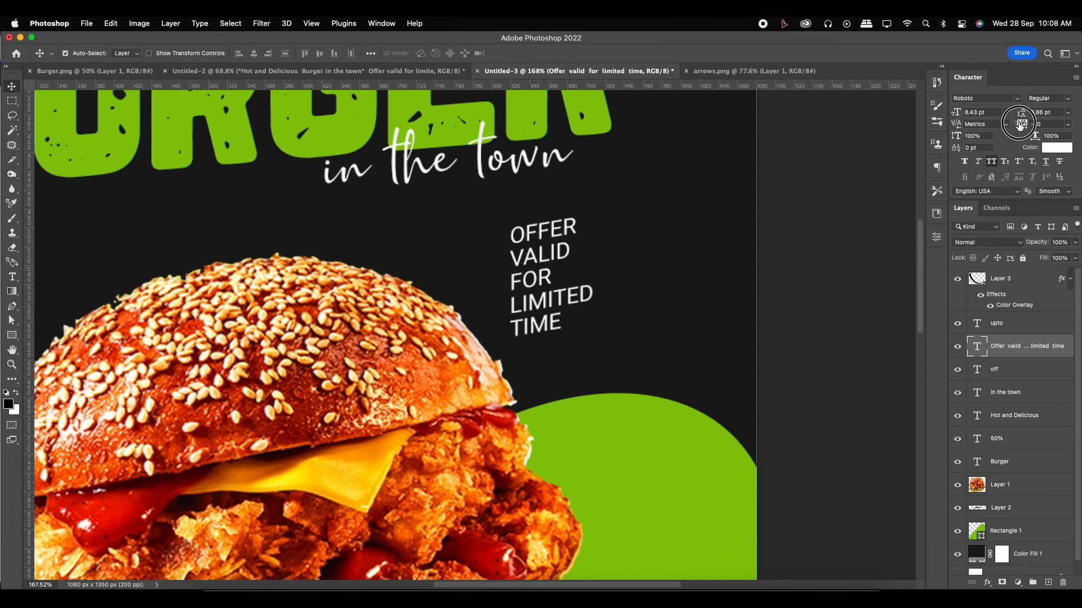
- Set the words LIMITED TIME in the offer text to Roboto Bold
scroll(532, 248, "down", 1)
scroll(531, 248, "left", 2)
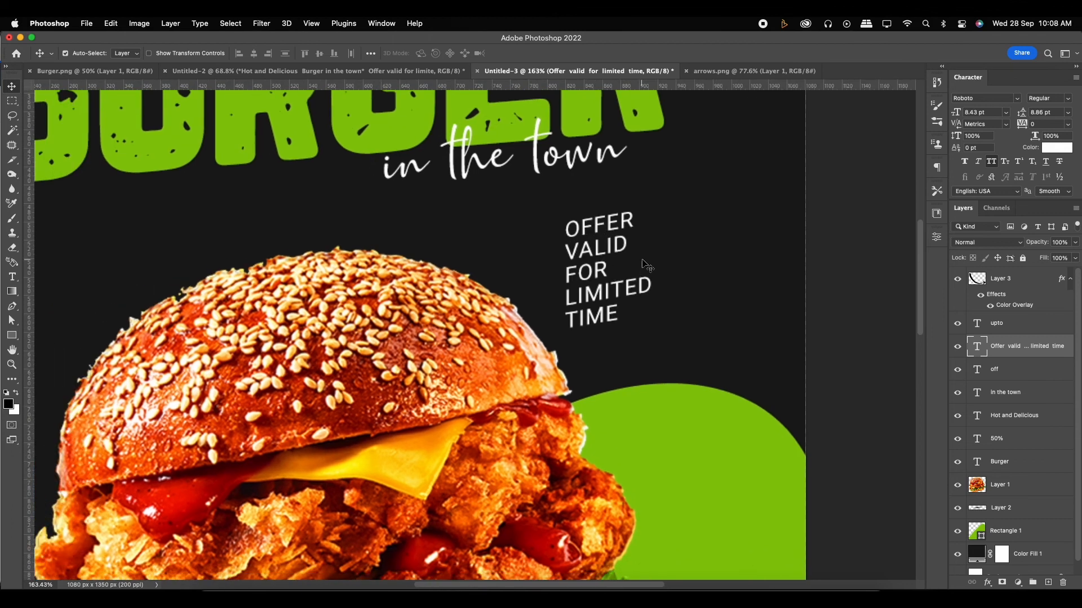
key("t")
left_click_drag(563, 288, 622, 315)
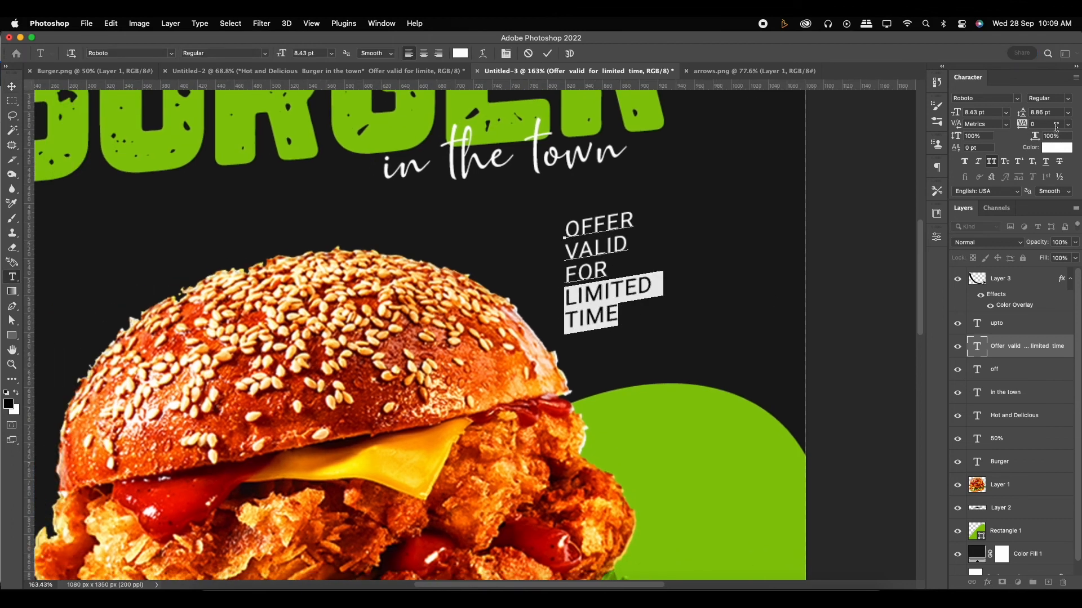
left_click(1063, 100)
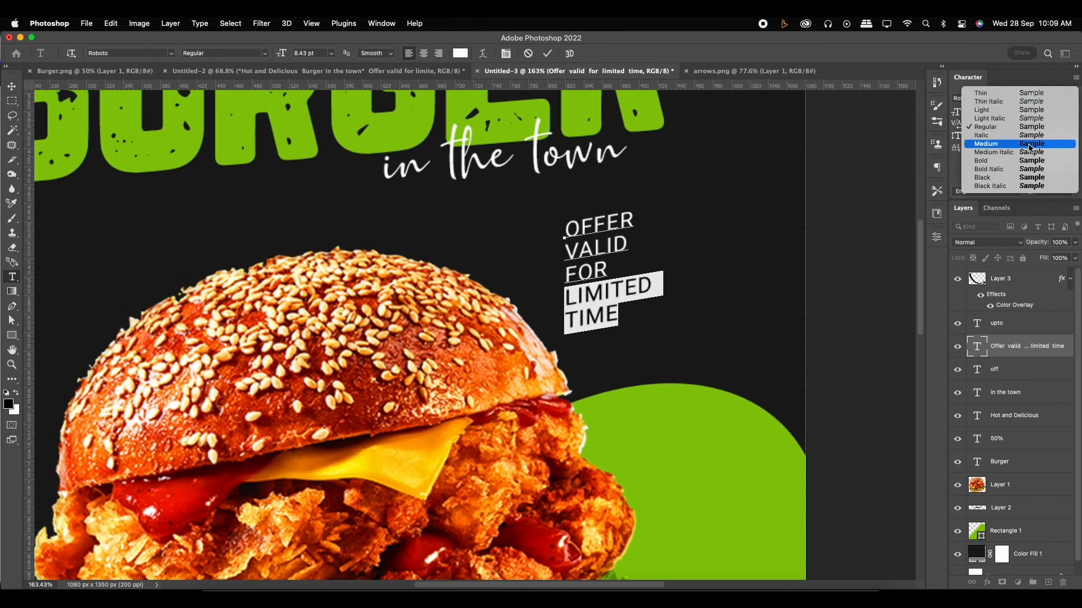
left_click(1030, 147)
left_click(1068, 100)
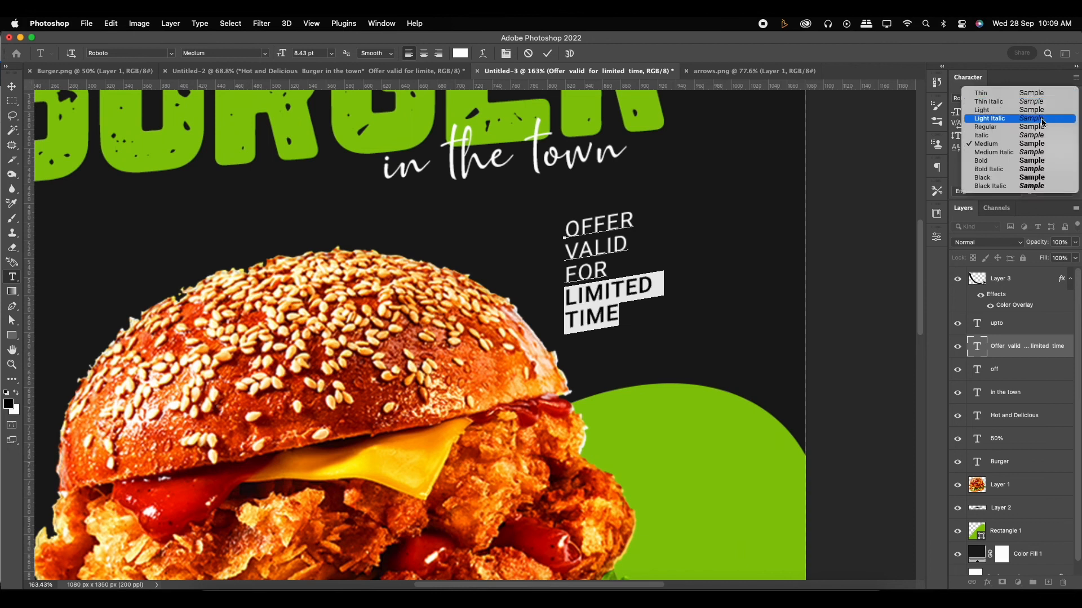
left_click(1023, 160)
- Colour the words LIMITED TIME green by sampling the colour of the BURGER headline
left_click(1057, 148)
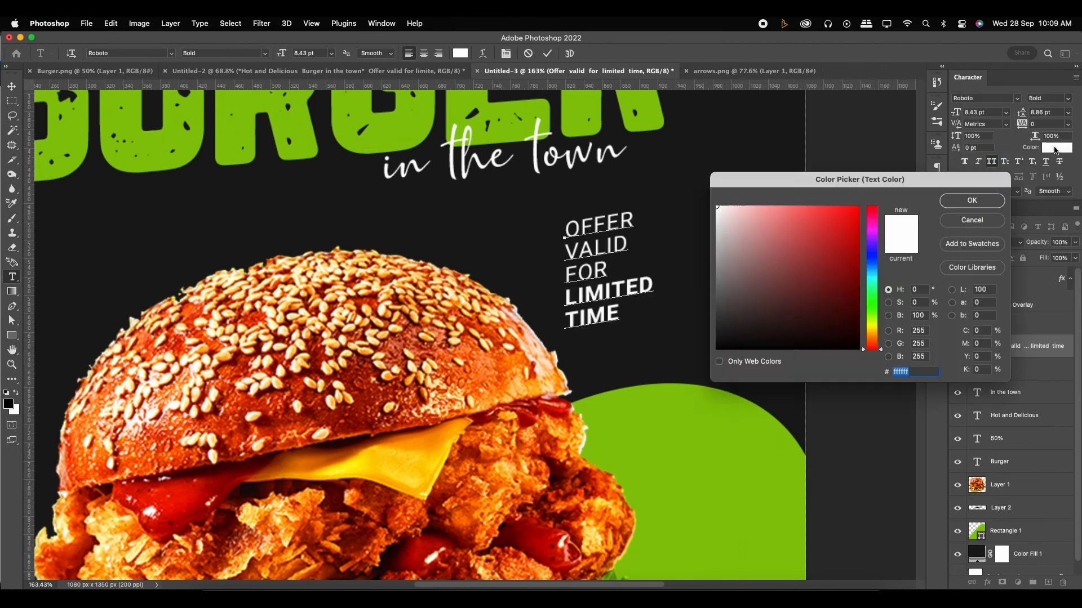
left_click(543, 115)
left_click(972, 201)
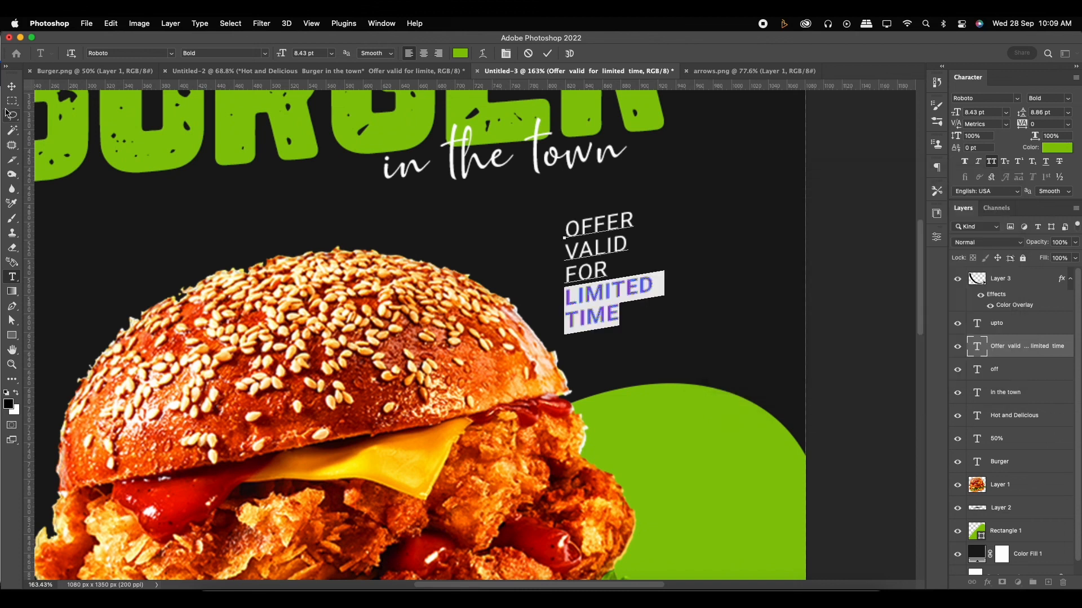
key("super+Return")
- Move the offer text to the right, away from the burger, and nudge it slightly up and left
key("v")
key("super+0")
scroll(634, 323, "up", 2)
left_click_drag(615, 289, 656, 291)
key("Up")
key("Up")
key("Up")
key("Up")
key("Up")
key("Up")
key("Up")
key("Up")
key("Left")
key("Left")
key("Left")
key("Left")
key("Left")
key("Left")
key("Left")
key("Up")
key("Up")
key("Up")
key("Up")
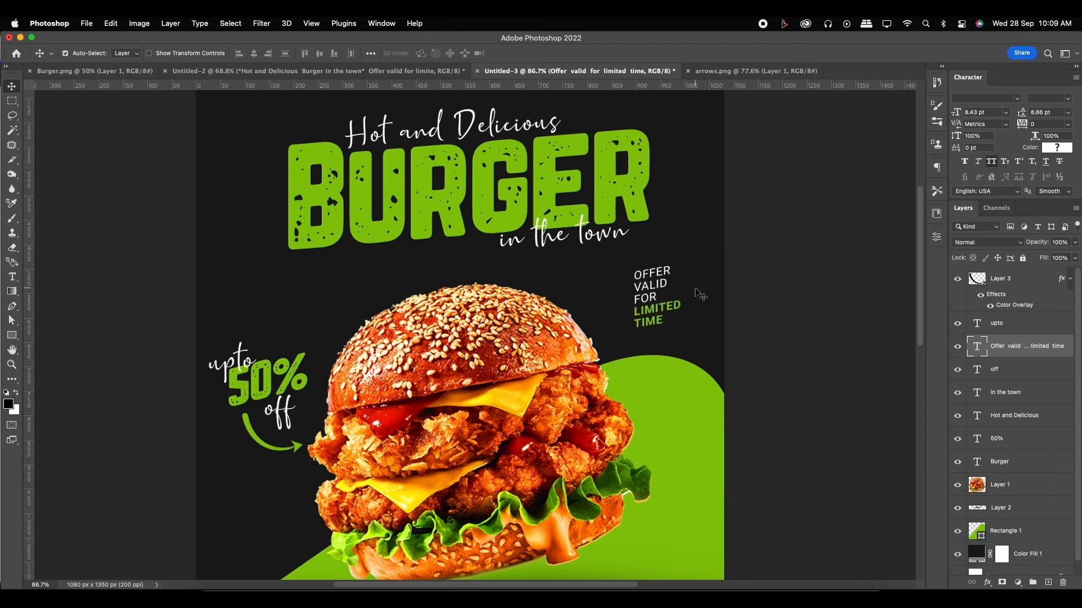
- Rejoin the offer text into two lines, OFFER VALID FOR above LIMITED TIME
key("t")
scroll(637, 297, "up", 3)
left_click(637, 296)
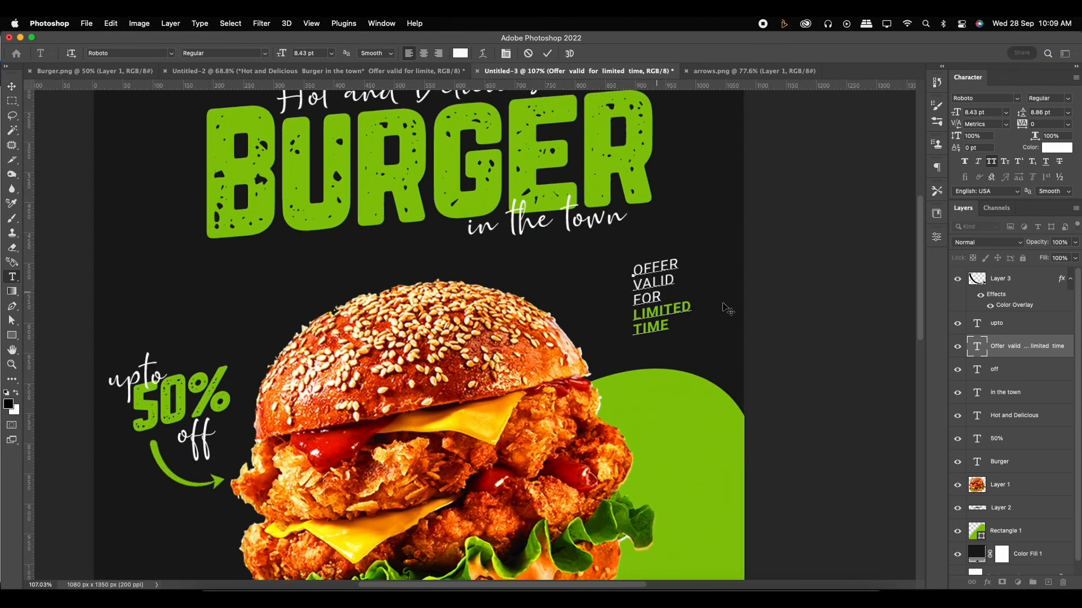
key("BackSpace")
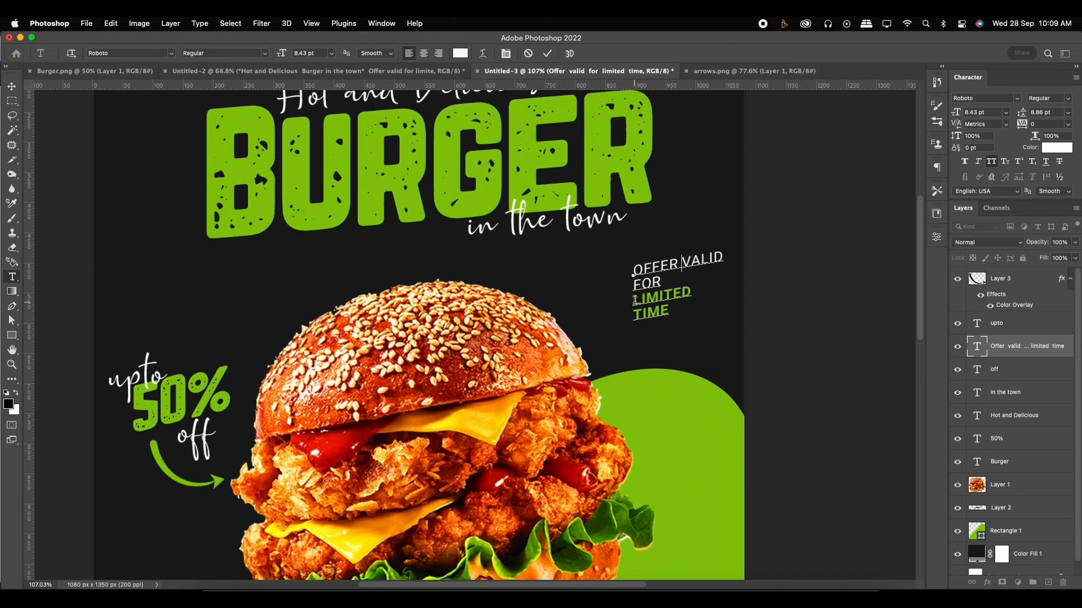
key("Down")
key("Delete")
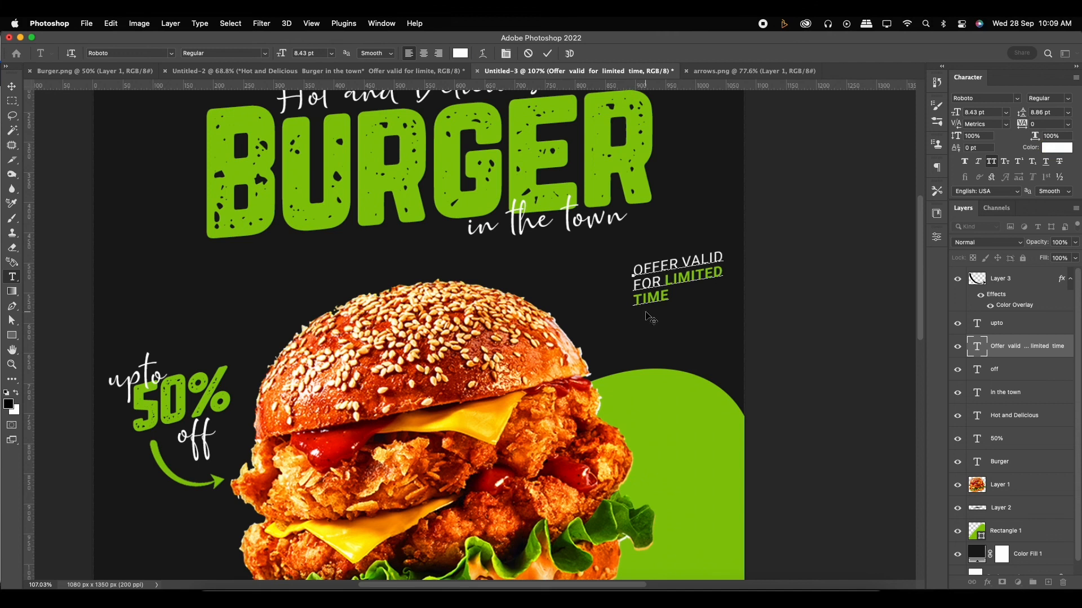
key("Return")
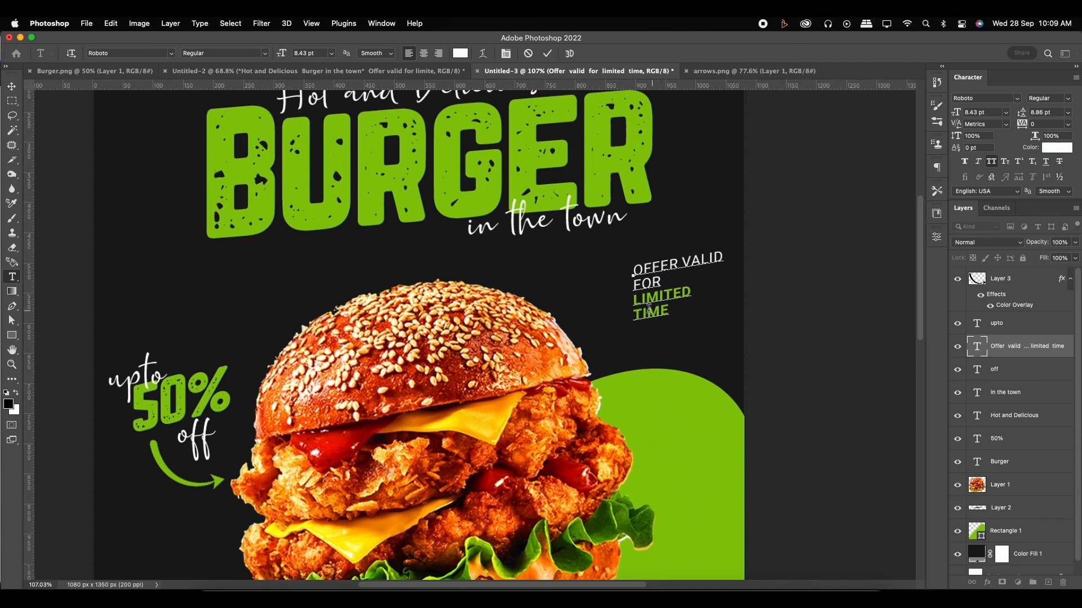
key("BackSpace")
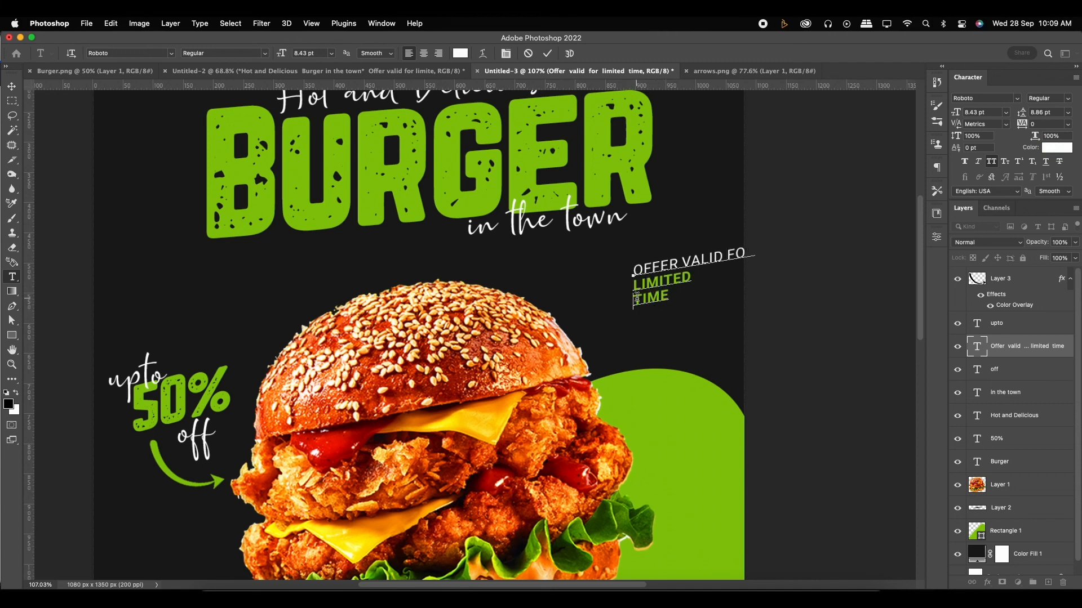
key("BackSpace")
left_click(546, 53)
- Shift the two-line offer text slightly down and left, and set its leading to 8 pt
key("v")
left_click(696, 269)
left_click_drag(696, 269, 684, 292)
scroll(698, 300, "up", 2)
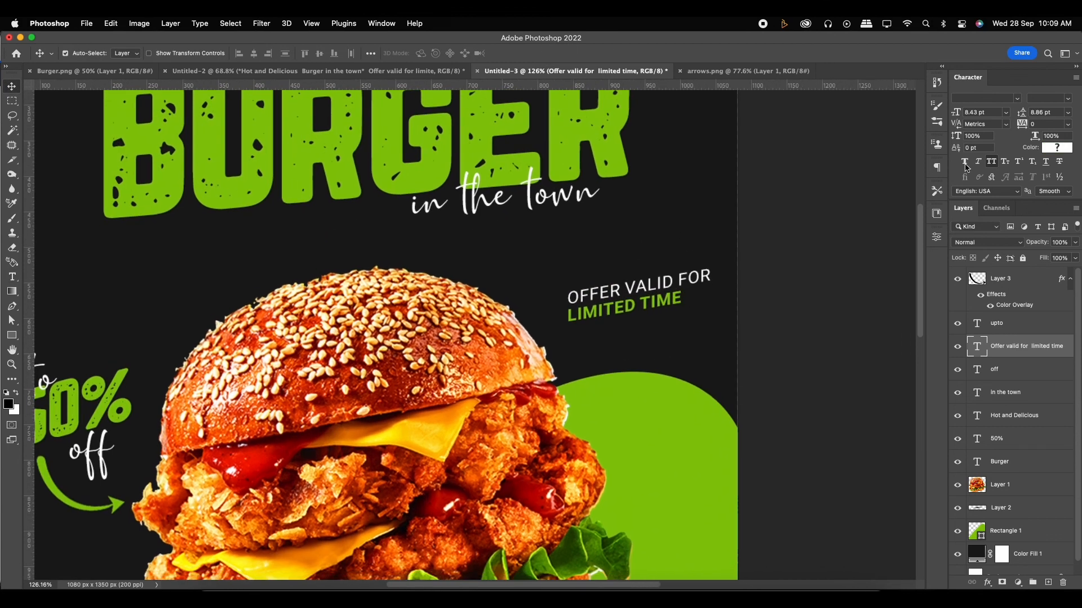
left_click_drag(1025, 115, 1025, 117)
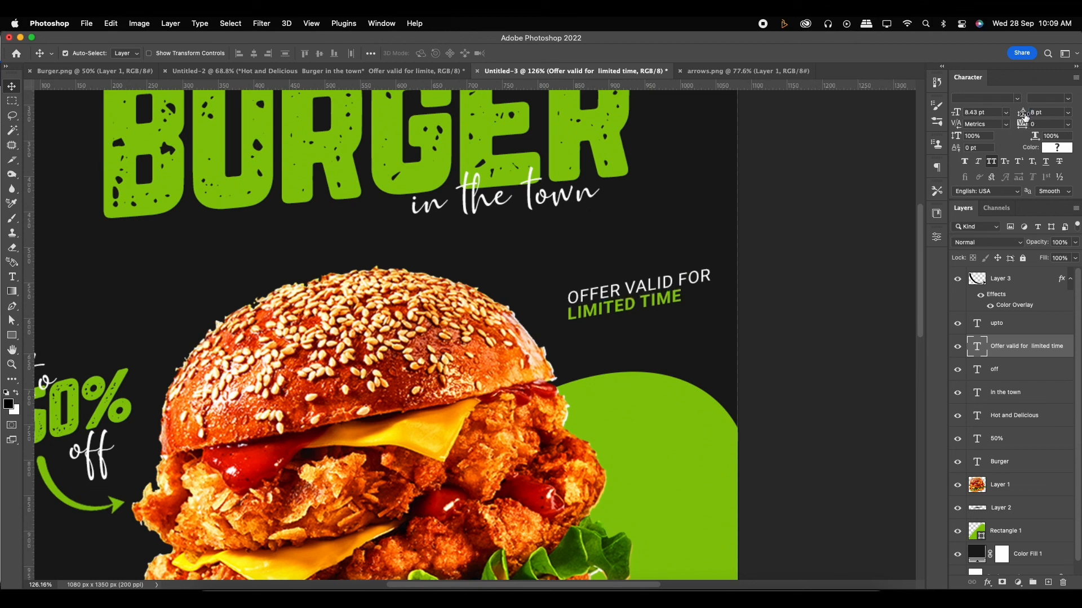
left_click_drag(650, 291, 645, 292)
- Rotate the offer text by about -4.5° so that it slants more steeply upward
key("super+t")
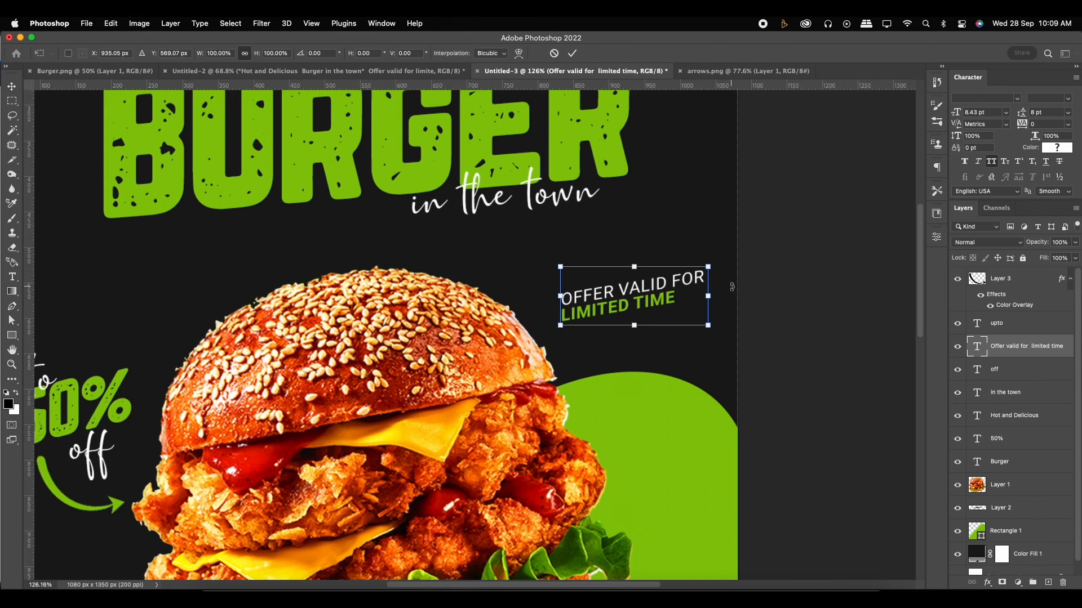
left_click_drag(714, 263, 711, 257)
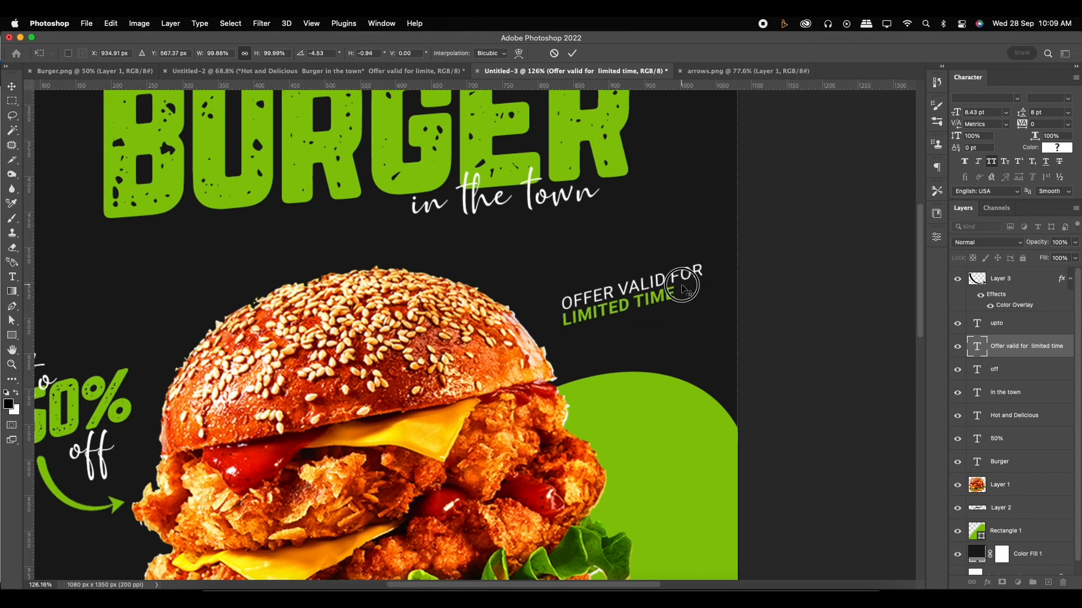
key("Return")
scroll(683, 321, "down", 5)
scroll(676, 312, "up", 2)
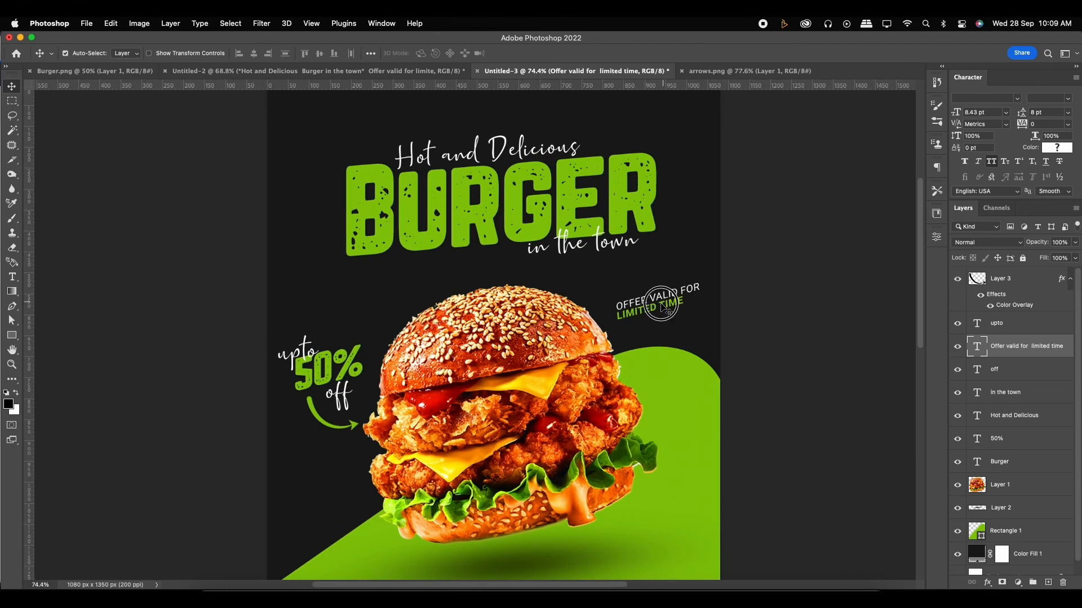
scroll(667, 311, "down", 4)
key("super+0")
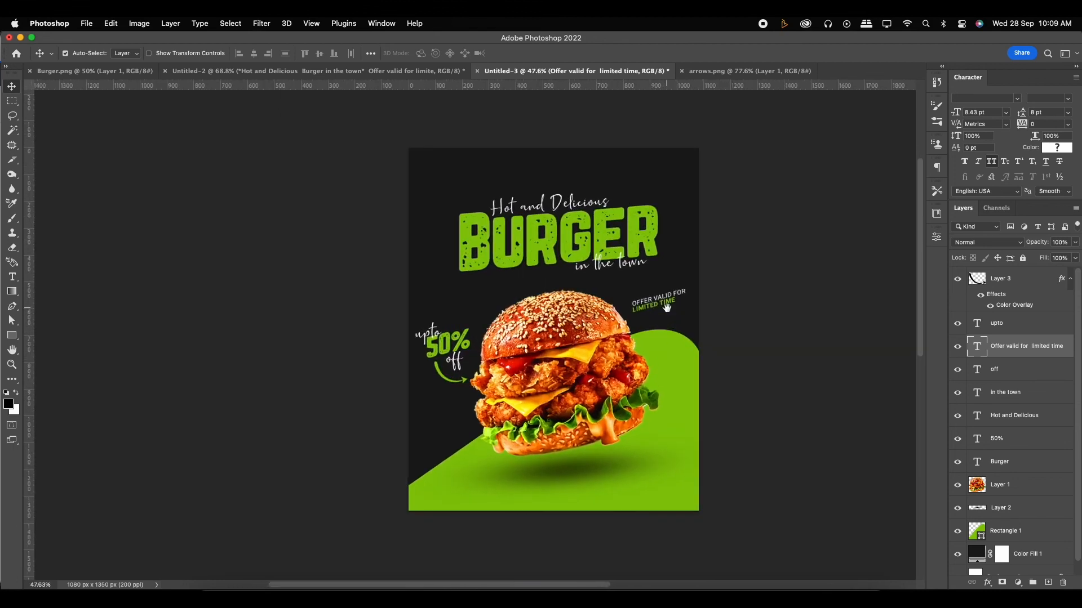